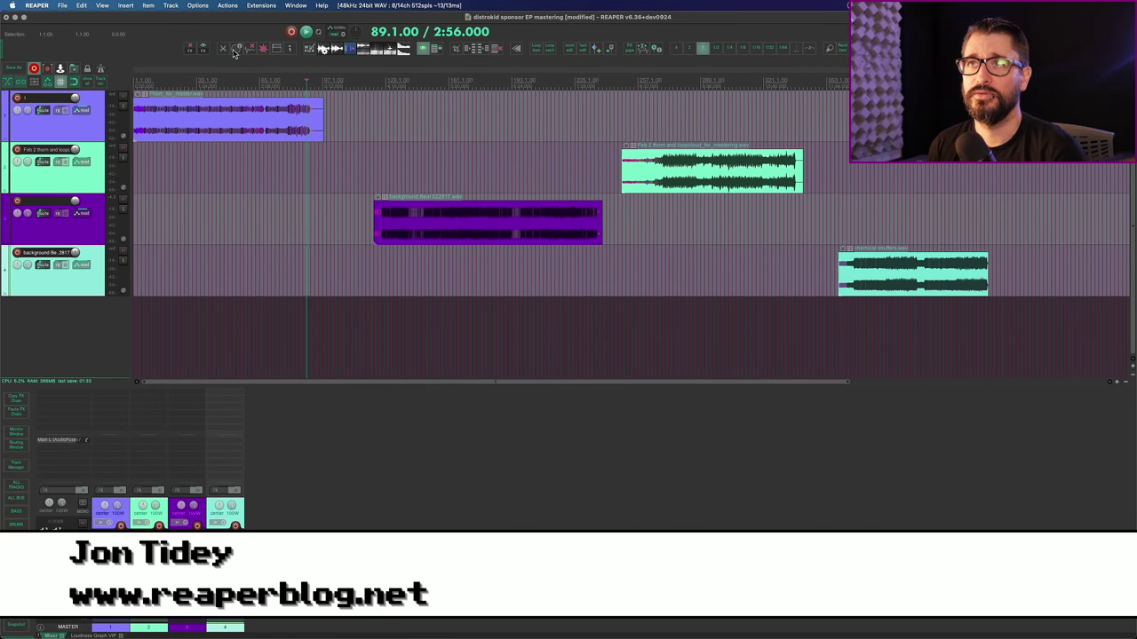
Move the first track's song toward the timeline end and background Beat to the start, auditioning each.
{"action": "scroll", "coordinate": [311, 223], "scroll_direction": "down", "scroll_amount": 2}
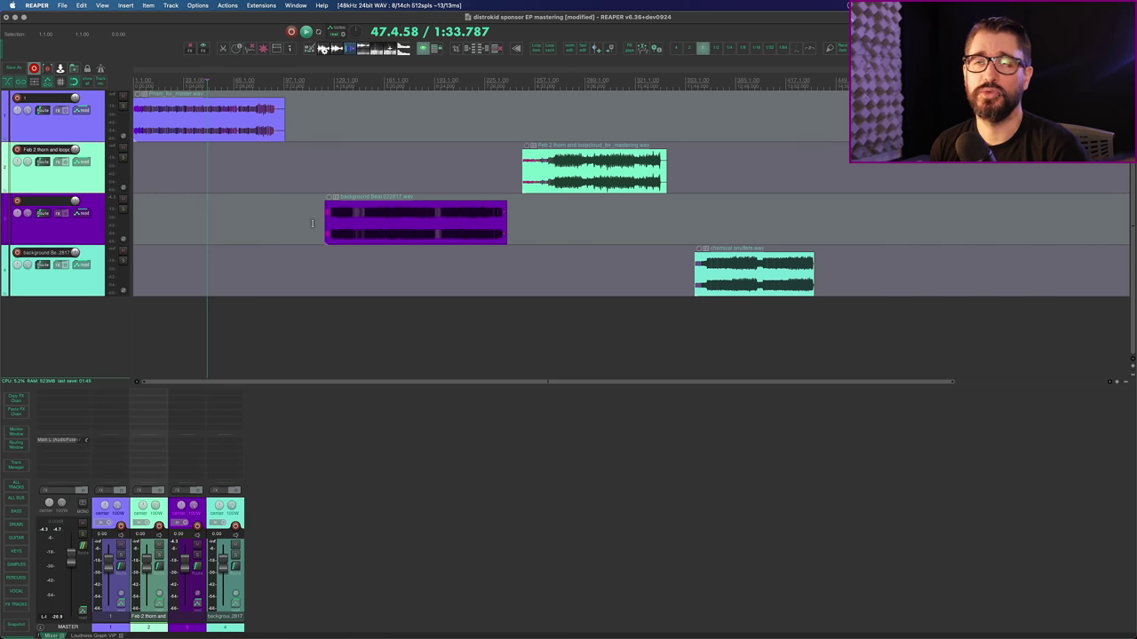
{"action": "left_click_drag", "start_coordinate": [344, 228], "coordinate": [433, 220]}
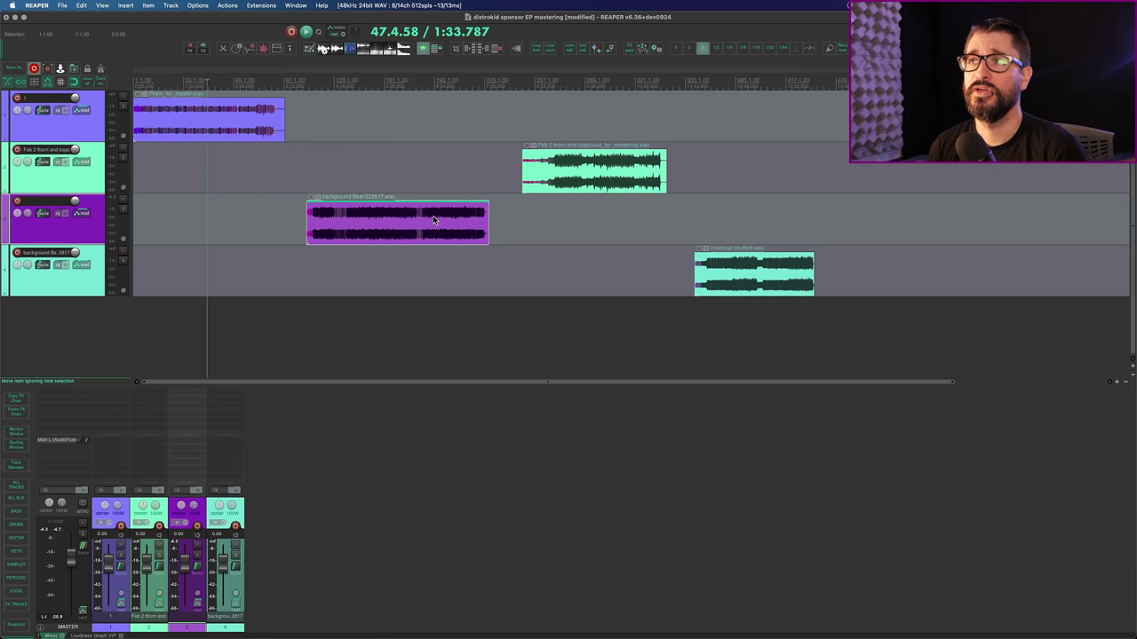
{"action": "left_click", "coordinate": [405, 162]}
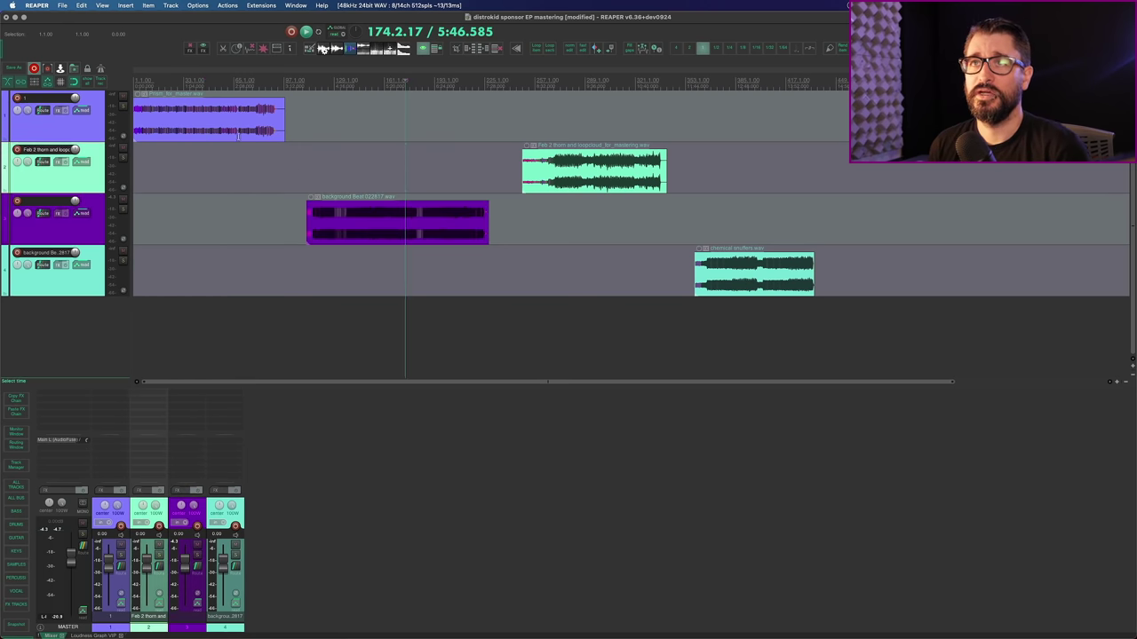
{"action": "left_click", "coordinate": [181, 137]}
{"action": "key", "text": "space"}
{"action": "key", "text": "space"}
{"action": "left_click_drag", "start_coordinate": [196, 133], "coordinate": [884, 133]}
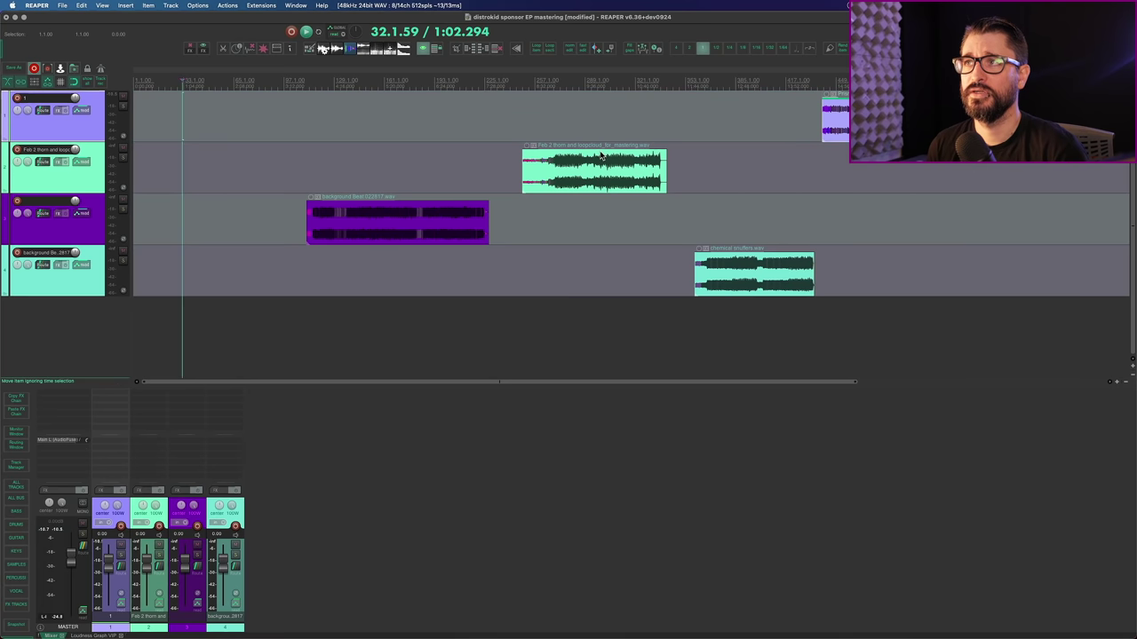
{"action": "left_click_drag", "start_coordinate": [380, 229], "coordinate": [169, 233]}
{"action": "key", "text": "space"}
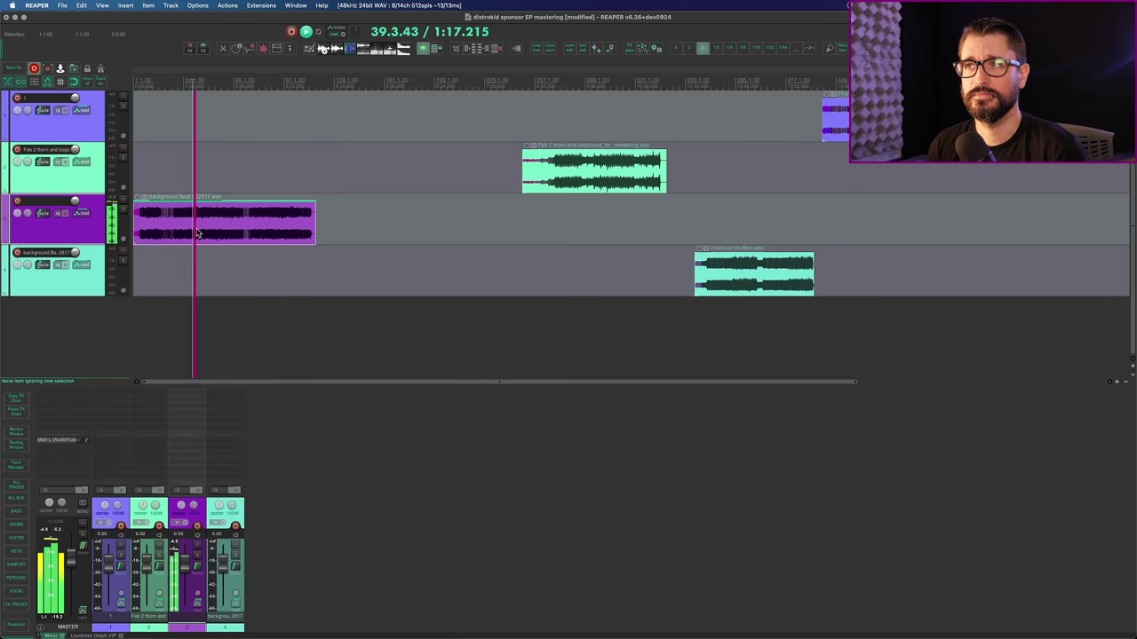
{"action": "key", "text": "space"}
Place chemical snuffers right after background Beat and listen to the transition.
{"action": "left_click_drag", "start_coordinate": [756, 289], "coordinate": [369, 290]}
{"action": "left_click", "coordinate": [350, 229]}
{"action": "key", "text": "space"}
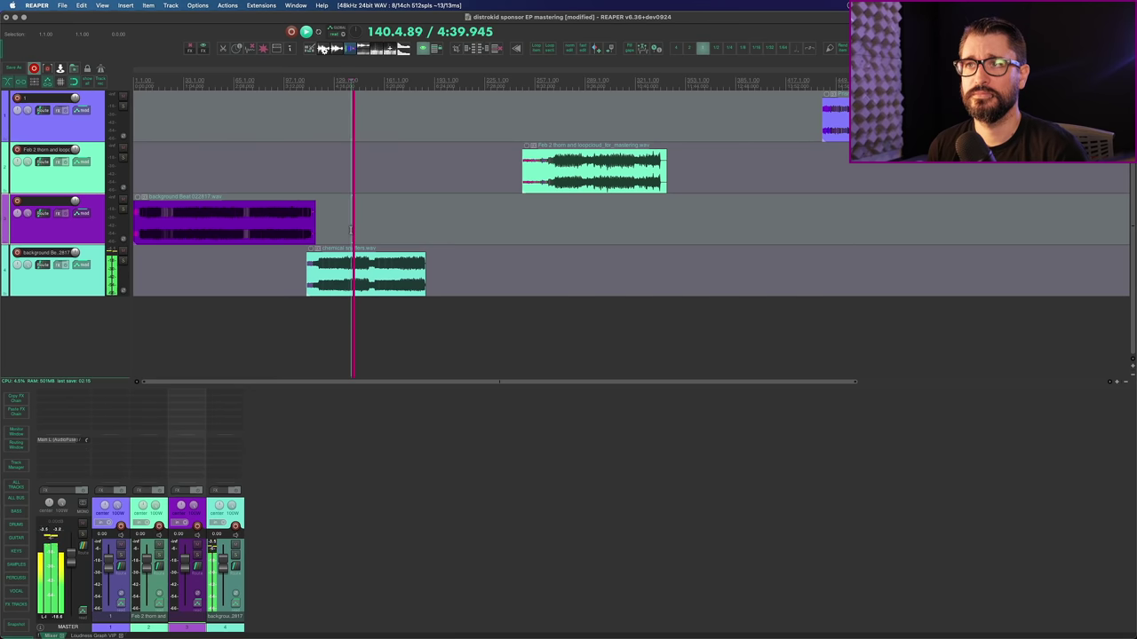
{"action": "key", "text": "space"}
{"action": "left_click", "coordinate": [612, 135]}
{"action": "key", "text": "space"}
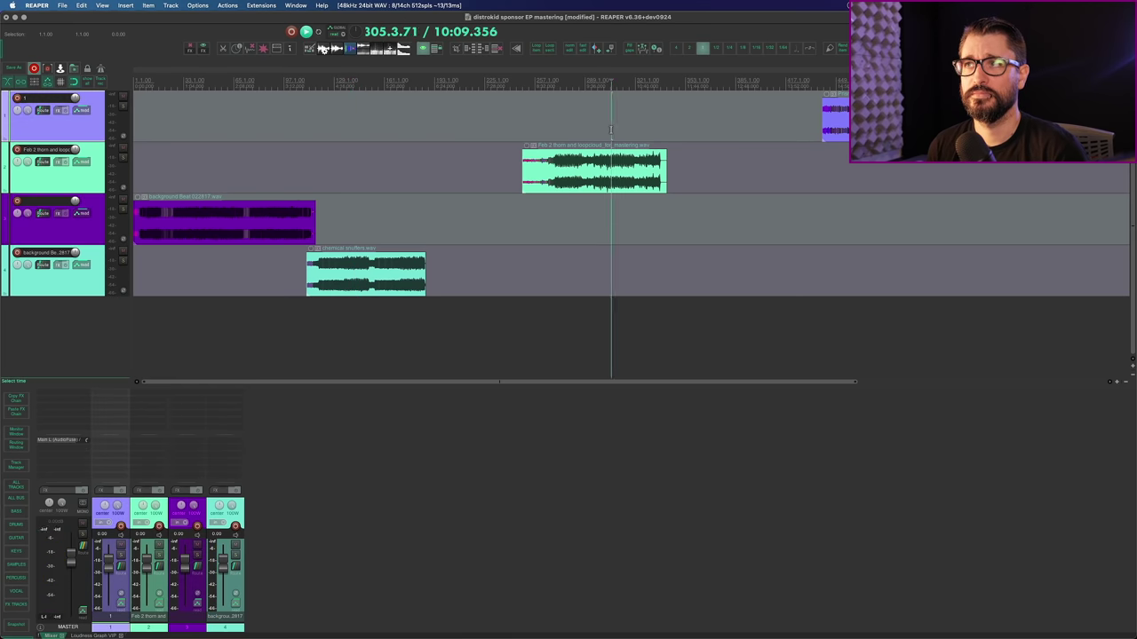
{"action": "left_click", "coordinate": [271, 182]}
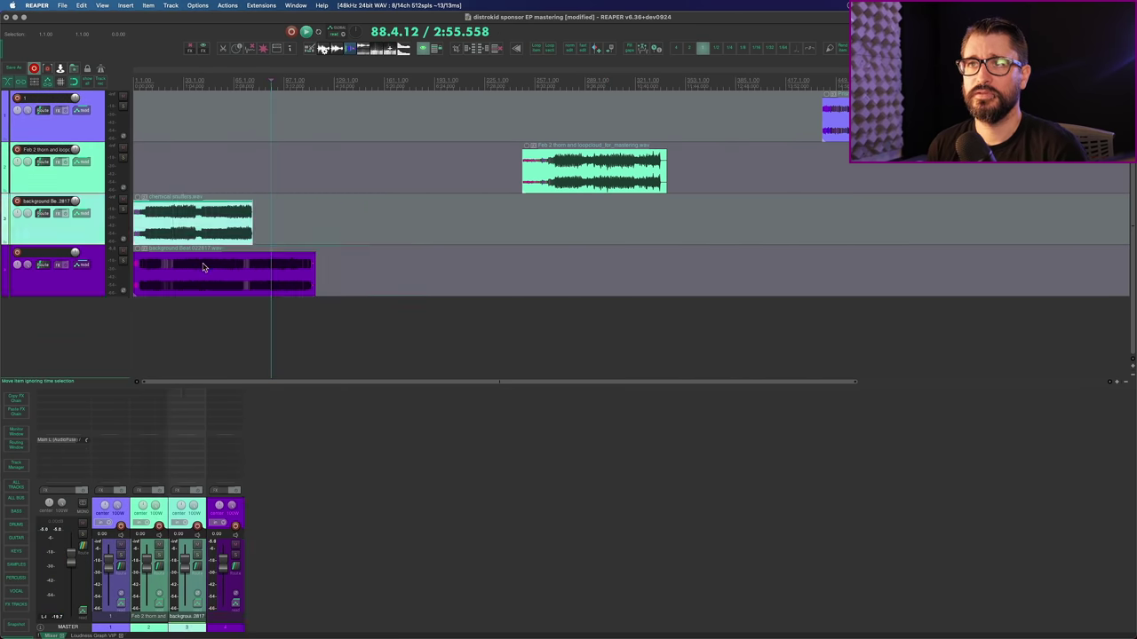
Order the songs chemical snuffers, background Beat, Feb 2 thorn, then the top track's song.
{"action": "left_click_drag", "start_coordinate": [185, 268], "coordinate": [332, 268]}
{"action": "left_click_drag", "start_coordinate": [581, 184], "coordinate": [522, 182]}
{"action": "left_click_drag", "start_coordinate": [870, 103], "coordinate": [667, 104]}
{"action": "left_click", "coordinate": [272, 165]}
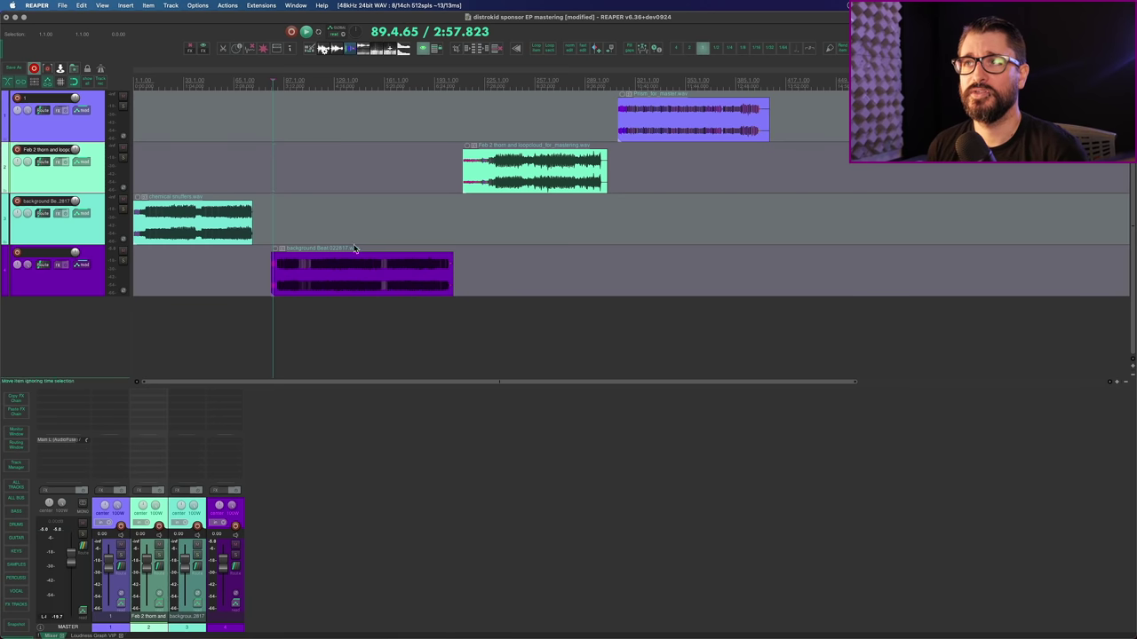
{"action": "left_click_drag", "start_coordinate": [520, 185], "coordinate": [516, 235]}
{"action": "left_click_drag", "start_coordinate": [670, 120], "coordinate": [662, 275]}
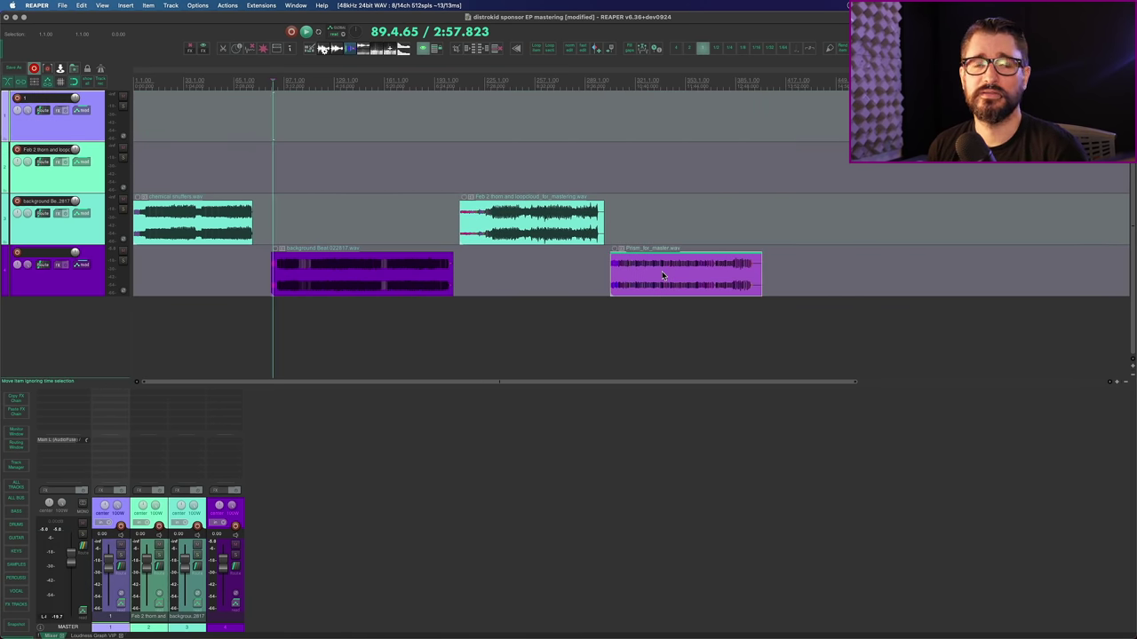
{"action": "key", "text": "super+z"}
{"action": "key", "text": "super+z"}
{"action": "left_click", "coordinate": [176, 214]}
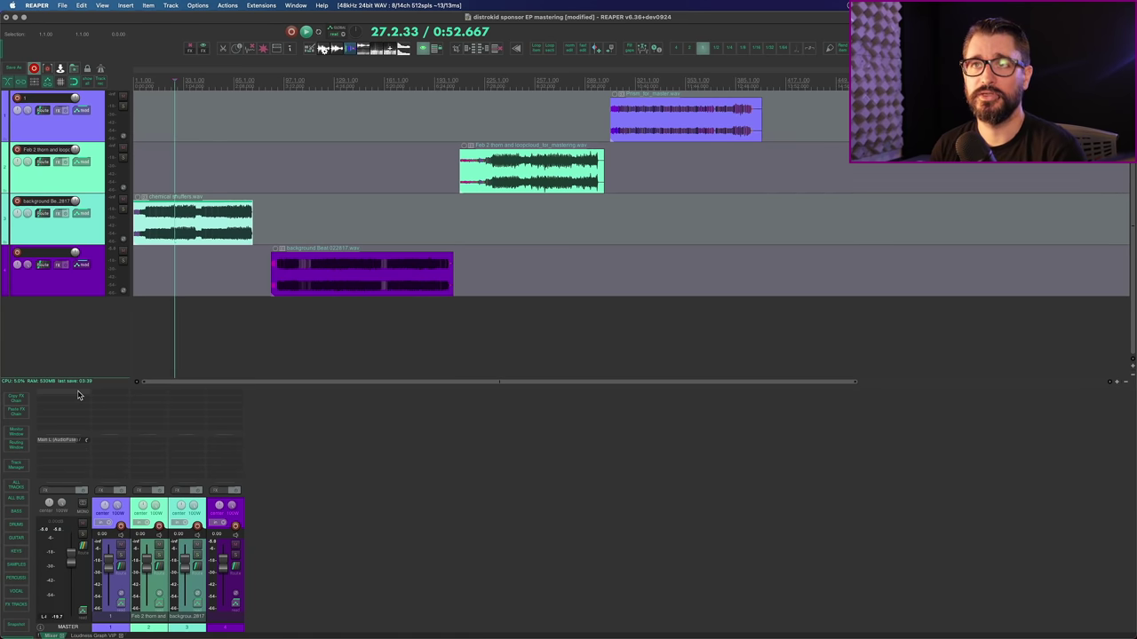
Snap background Beat, Feb 2 thorn and the last song end-to-end, then time-select chemical snuffers.
{"action": "left_click", "coordinate": [213, 267]}
{"action": "left_click", "coordinate": [257, 238]}
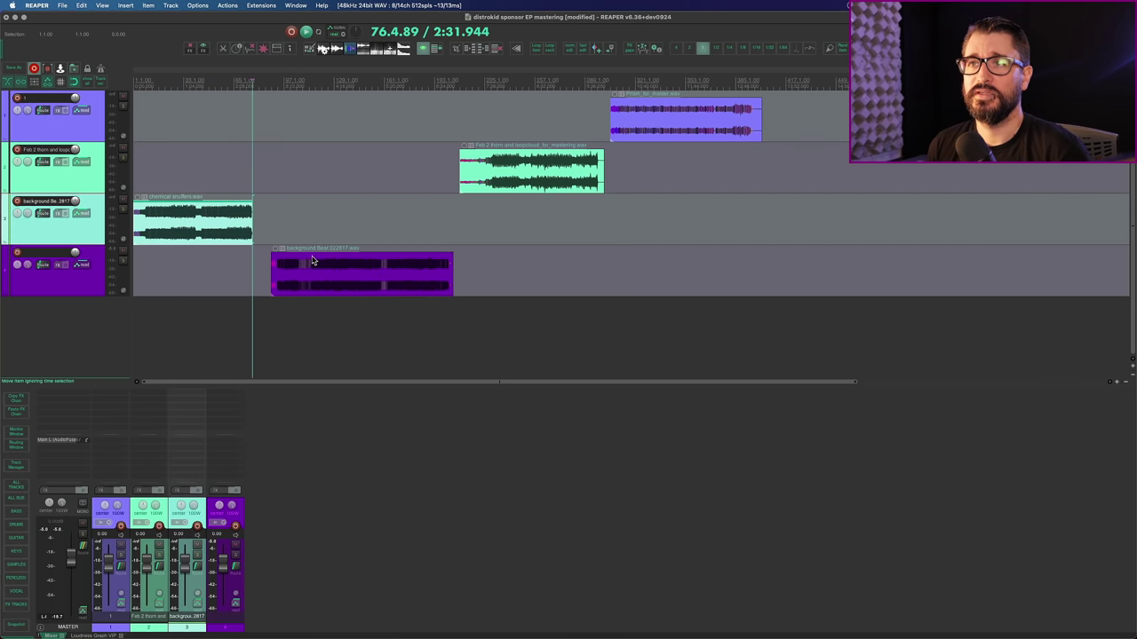
{"action": "left_click", "coordinate": [312, 258]}
{"action": "left_click_drag", "start_coordinate": [312, 258], "coordinate": [293, 257]}
{"action": "left_click", "coordinate": [432, 272]}
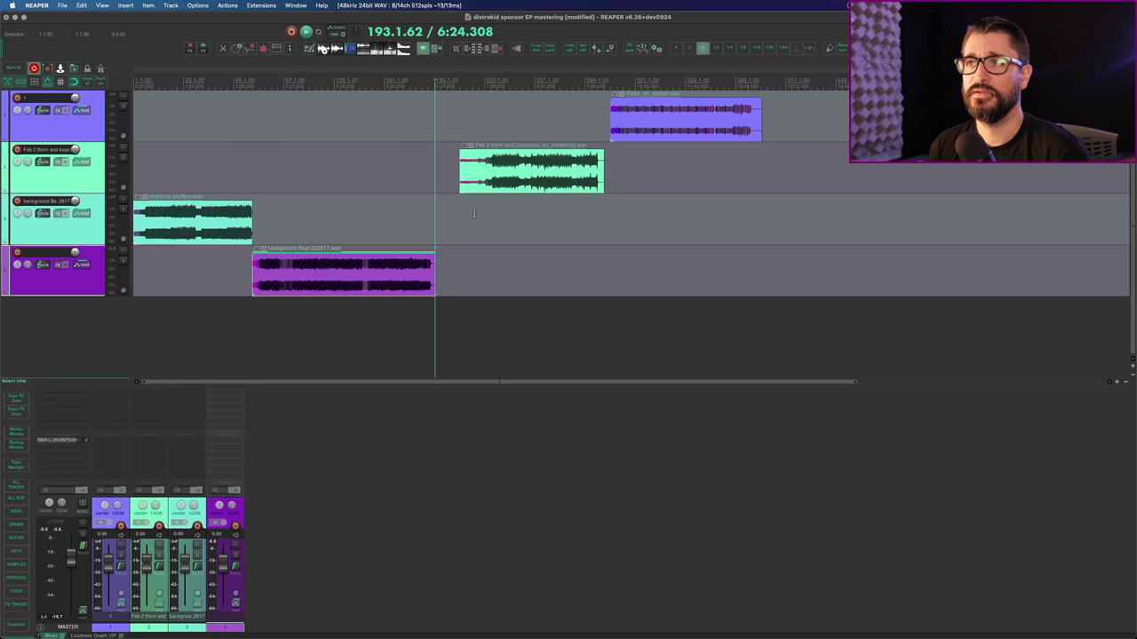
{"action": "left_click_drag", "start_coordinate": [478, 171], "coordinate": [454, 171]}
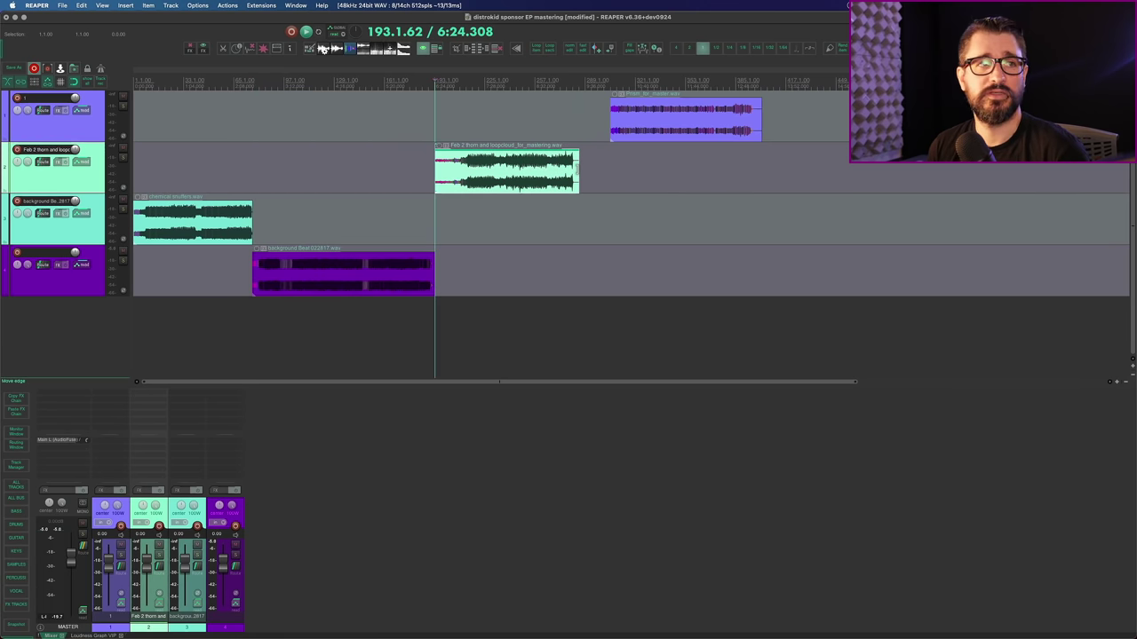
{"action": "left_click", "coordinate": [576, 171]}
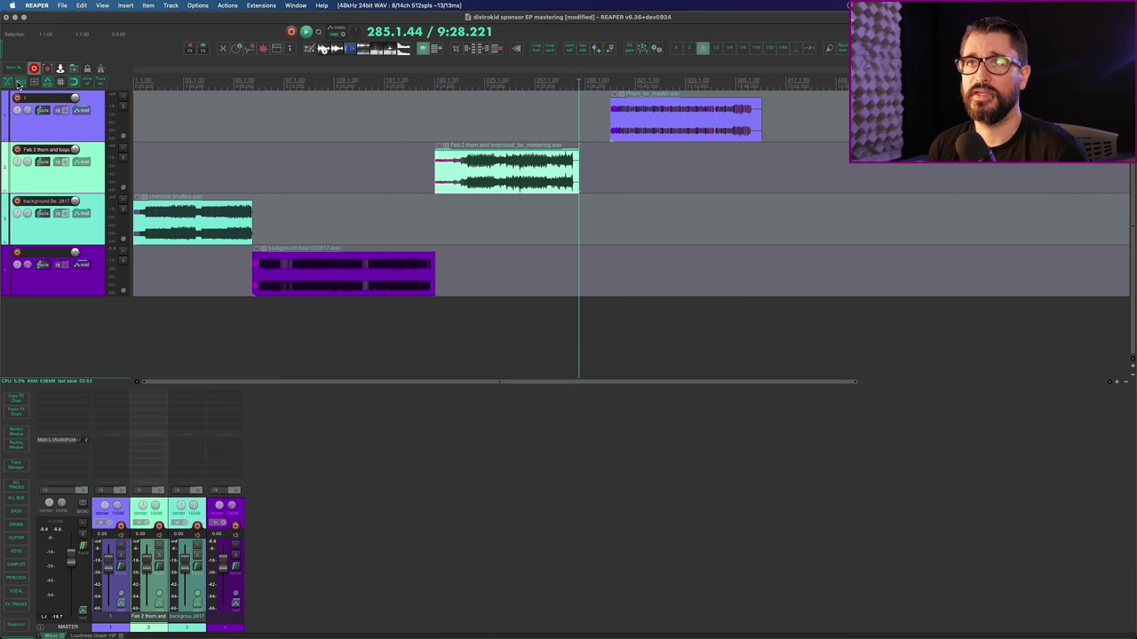
{"action": "left_click_drag", "start_coordinate": [652, 104], "coordinate": [610, 108]}
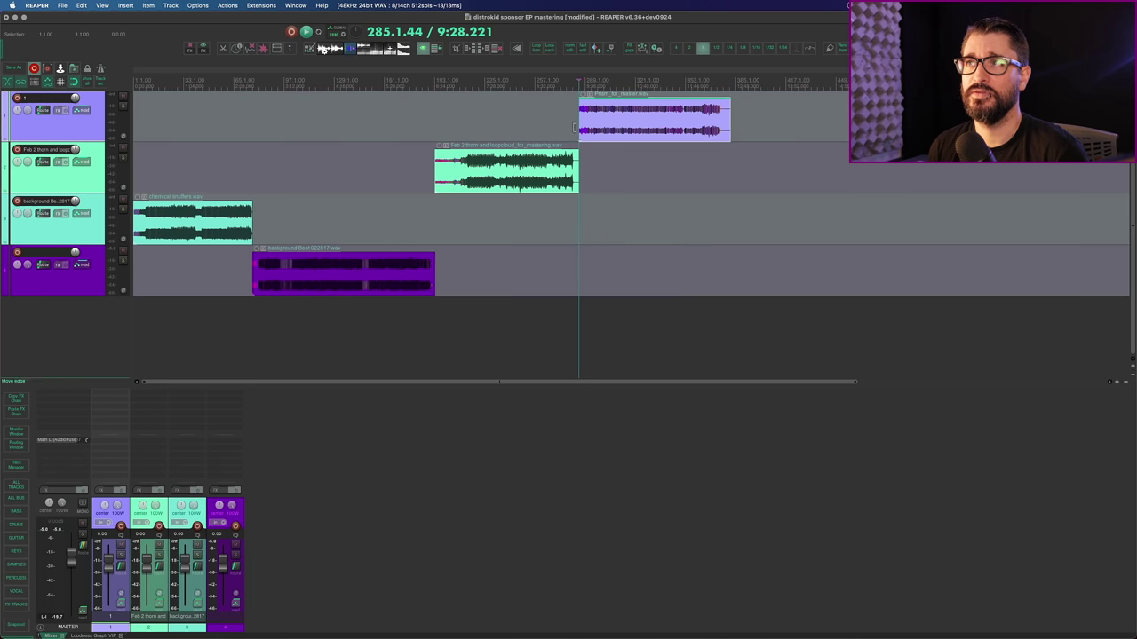
{"action": "left_click", "coordinate": [195, 224]}
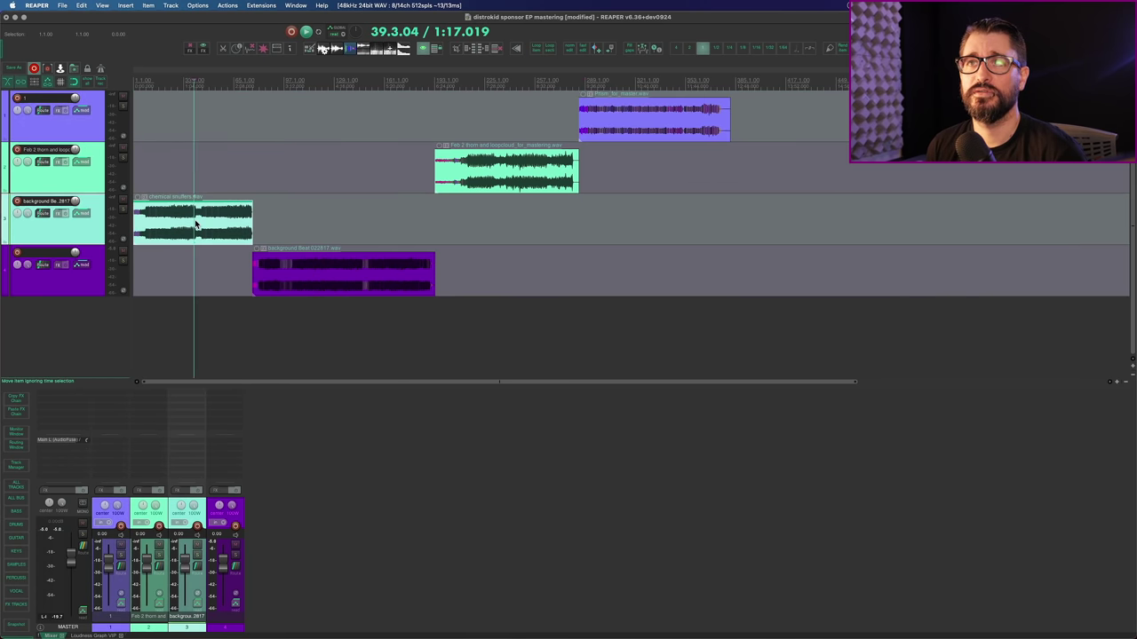
{"action": "double_click", "coordinate": [196, 225]}
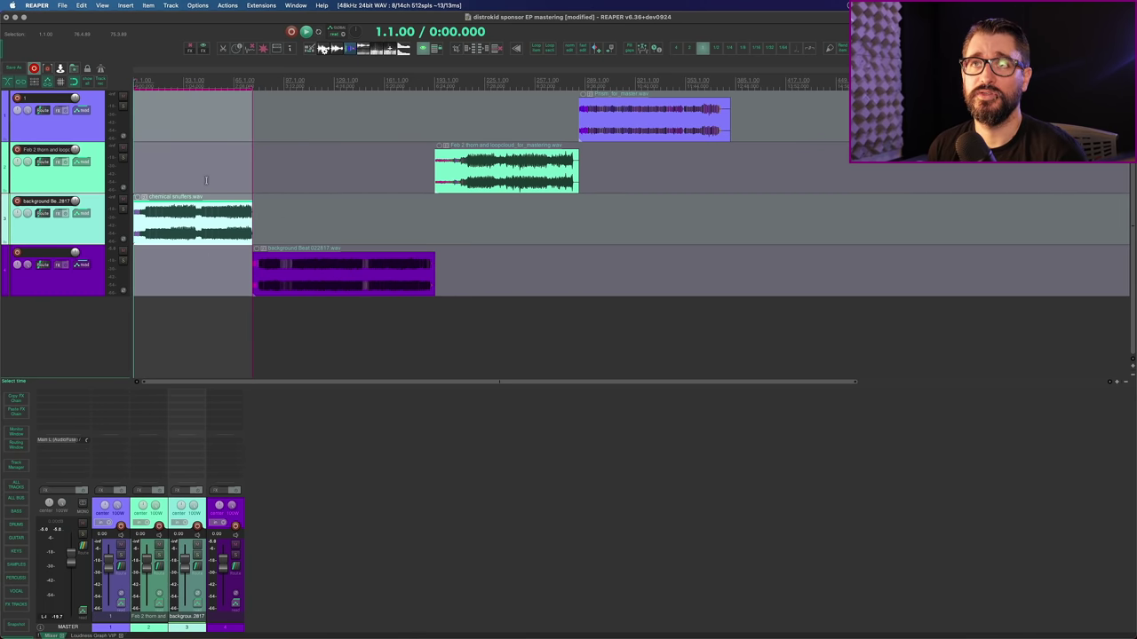
Turn the chemical snuffers time selection into a region named Chemical.
{"action": "right_click", "coordinate": [188, 97]}
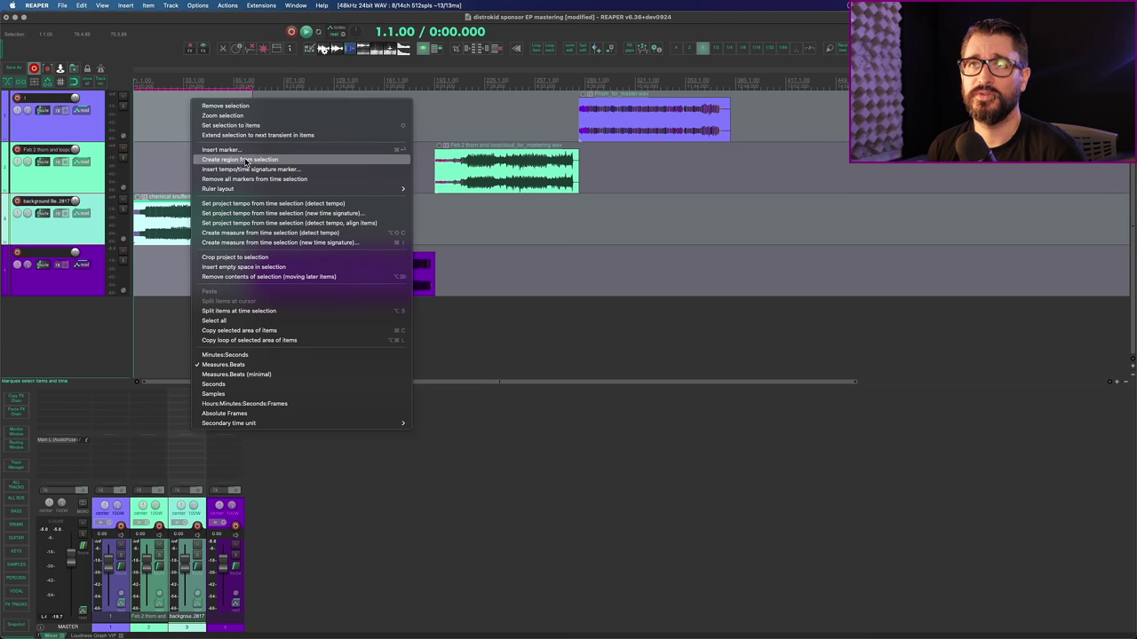
{"action": "left_click", "coordinate": [238, 159]}
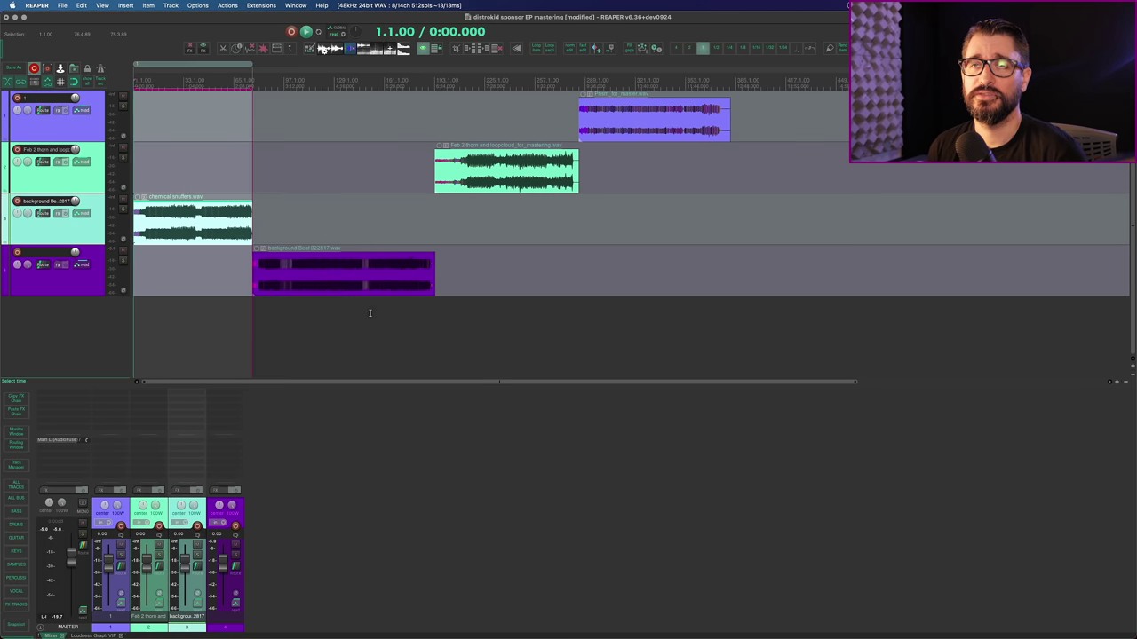
{"action": "double_click", "coordinate": [200, 65]}
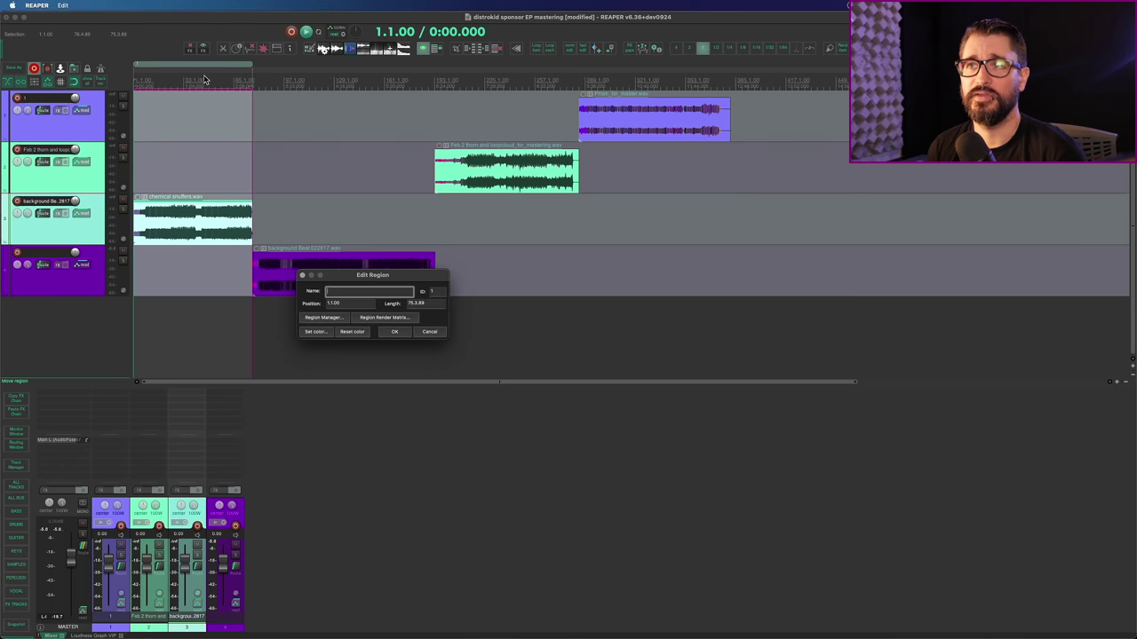
{"action": "left_click_drag", "start_coordinate": [375, 298], "coordinate": [354, 199]}
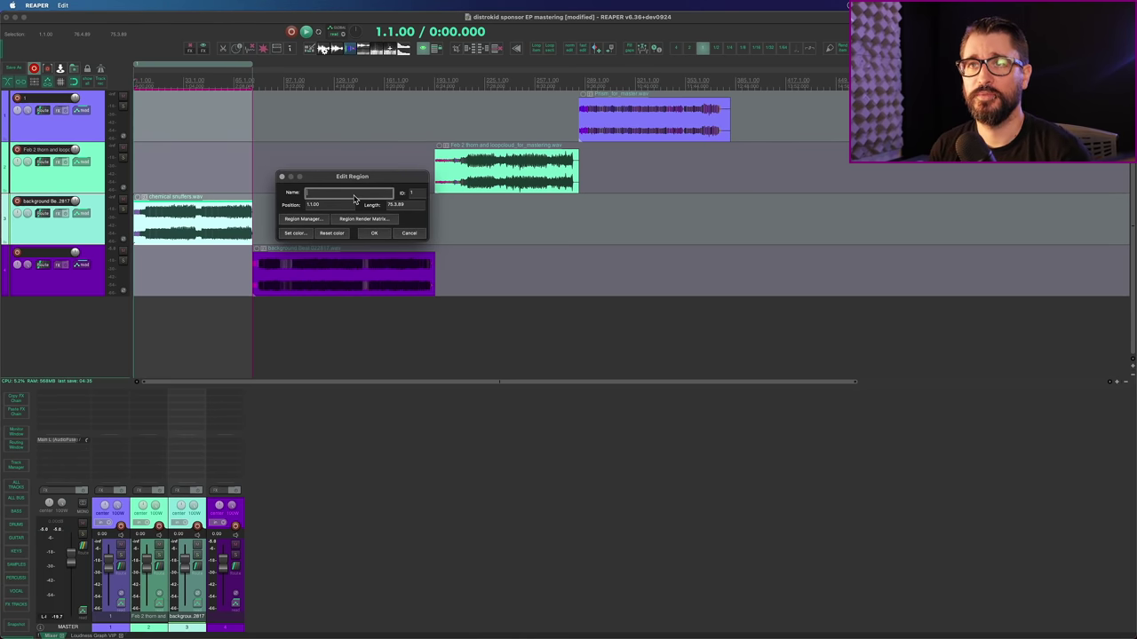
{"action": "type", "text": "Chemical"}
{"action": "key", "text": "Return"}
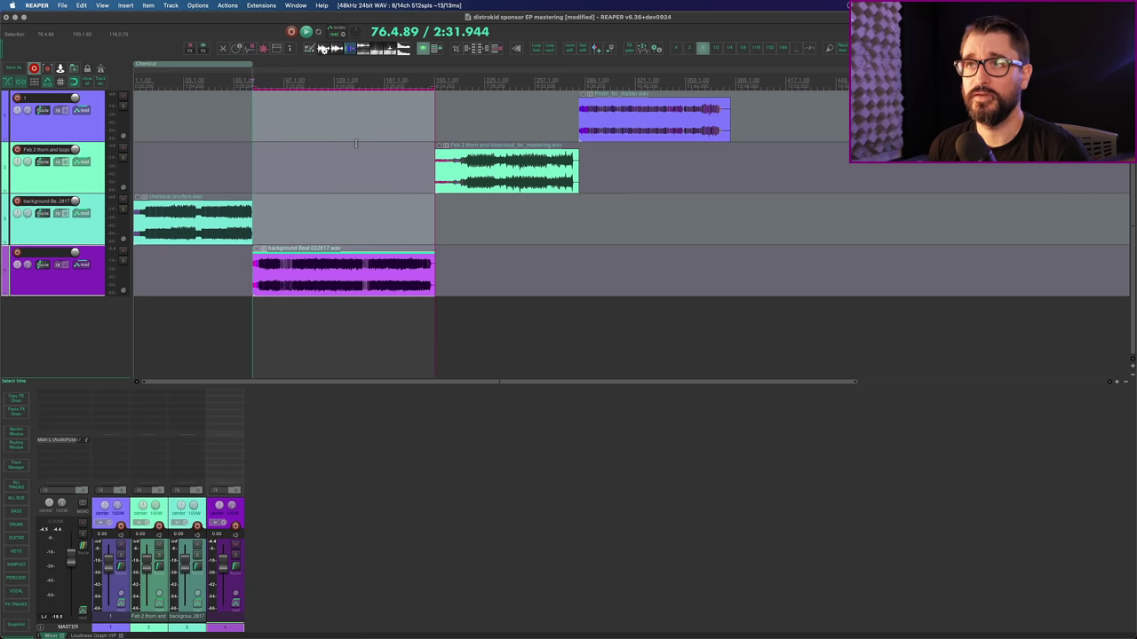
Create a region over background Beat named Waves.
{"action": "key", "text": "shift+r"}
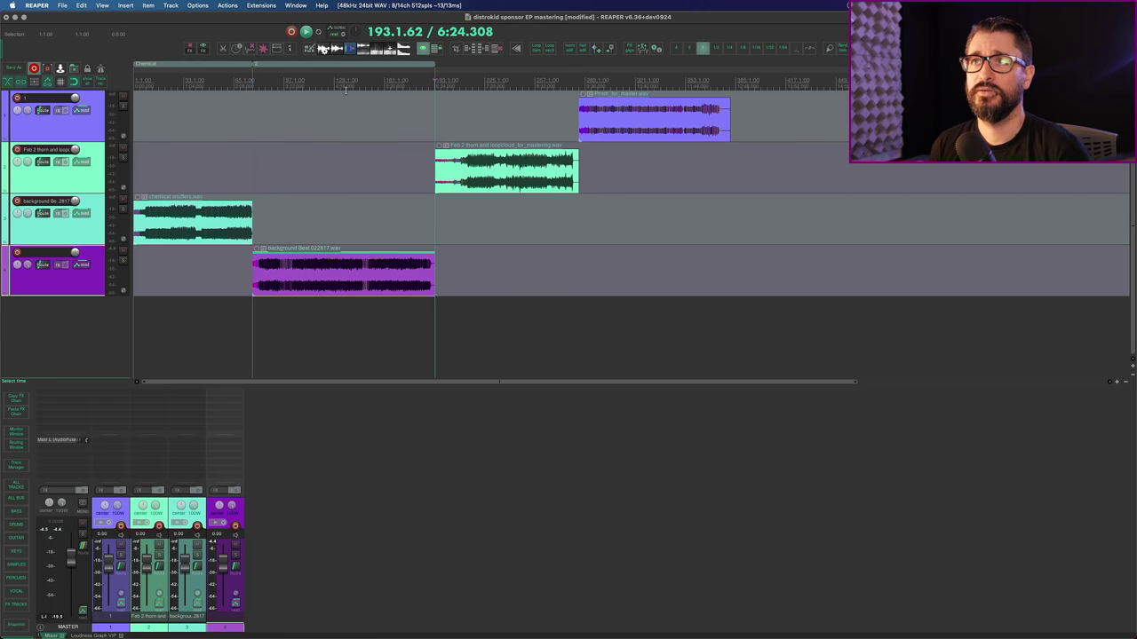
{"action": "double_click", "coordinate": [344, 66]}
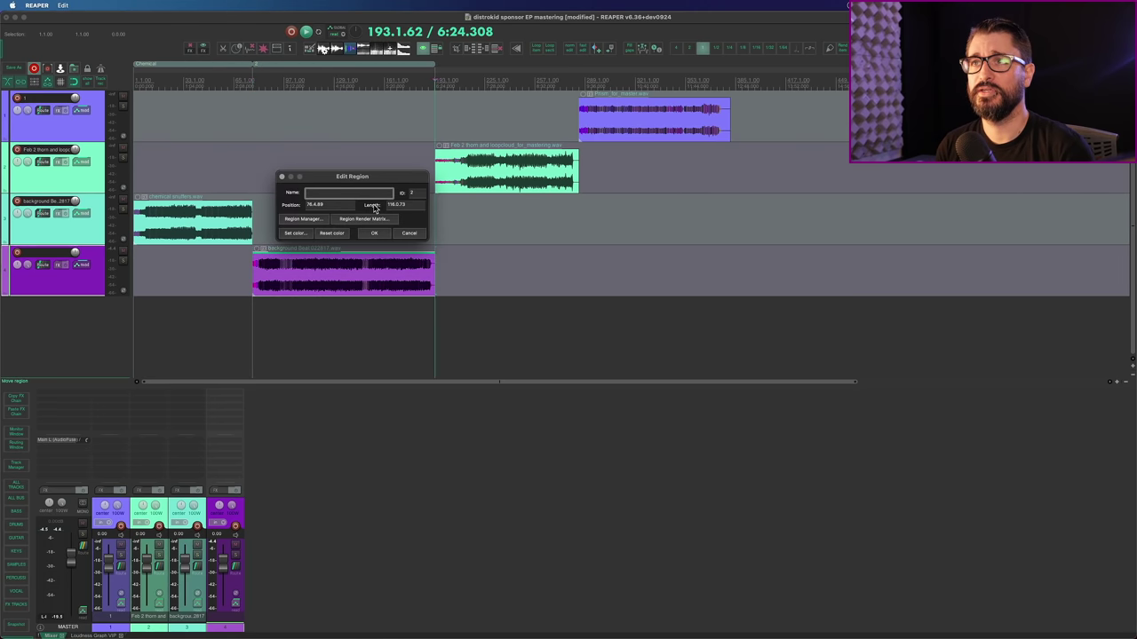
{"action": "type", "text": "Waves"}
{"action": "key", "text": "Return"}
Audition Feb 2 thorn and create a region over it named Thorn.
{"action": "left_click", "coordinate": [513, 180]}
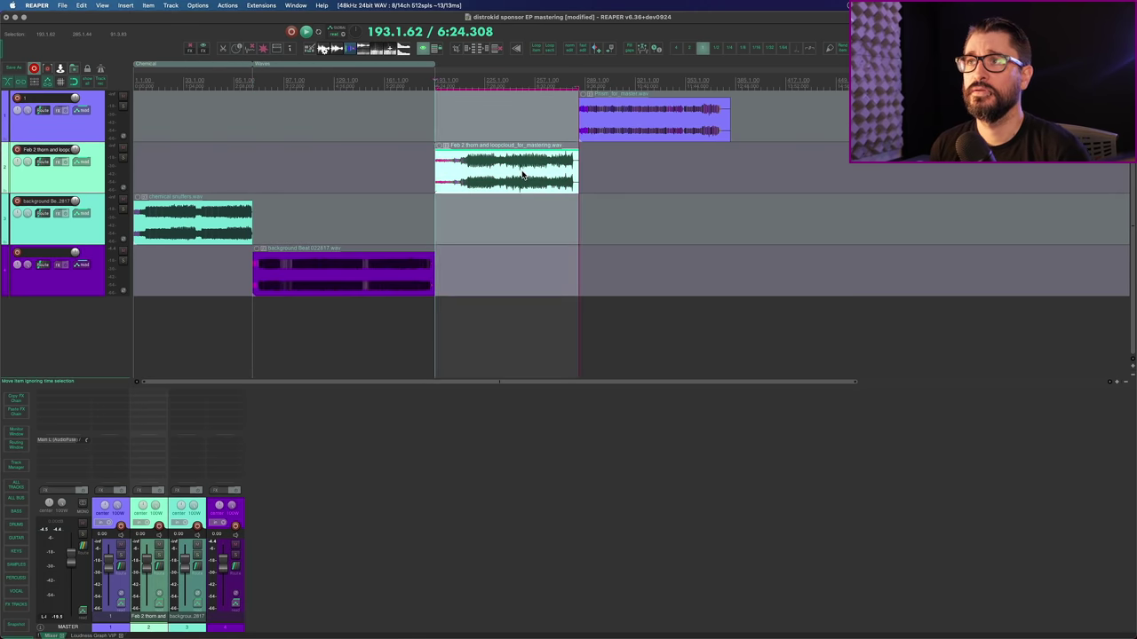
{"action": "key", "text": "space"}
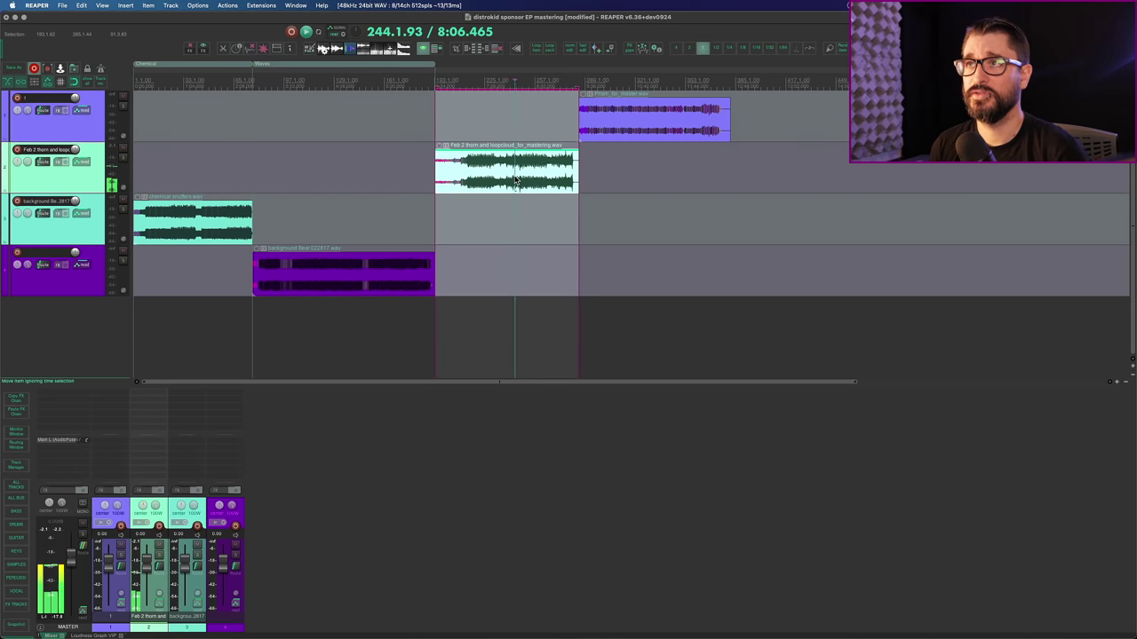
{"action": "key", "text": "space"}
{"action": "key", "text": "shift+r"}
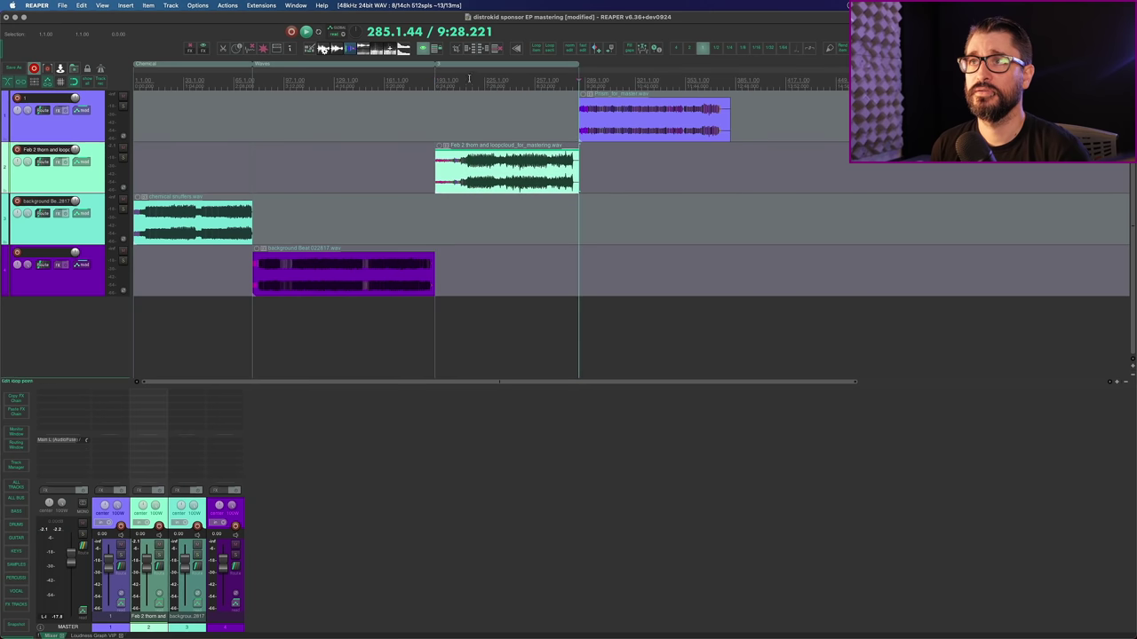
{"action": "type", "text": "Thorn"}
{"action": "key", "text": "Return"}
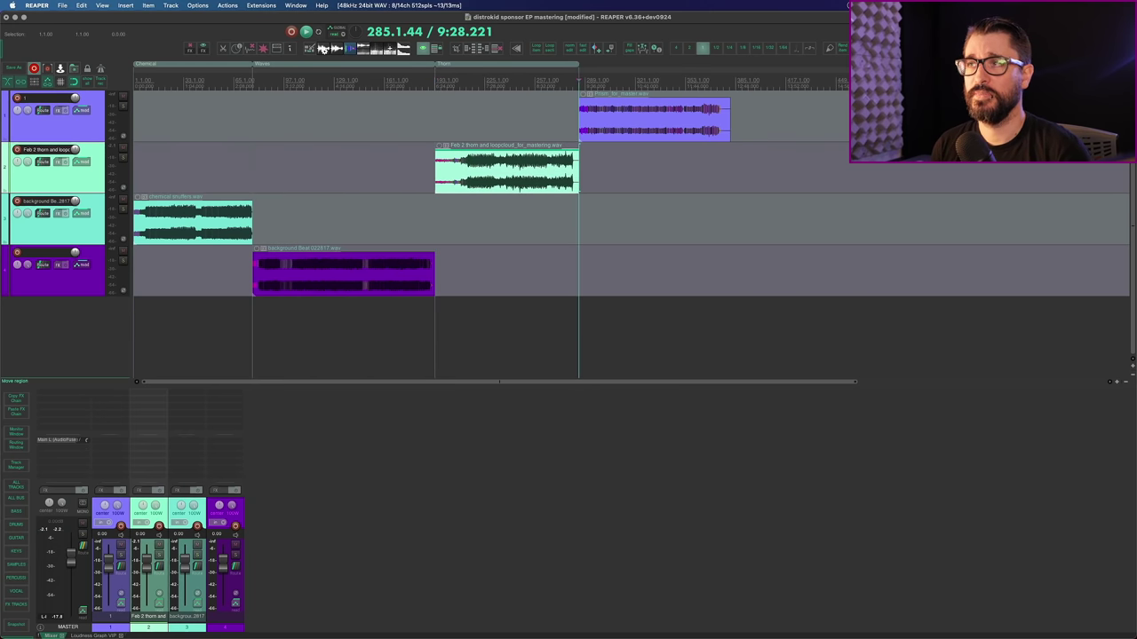
Create a region over the Prism song named Prism.
{"action": "left_click", "coordinate": [632, 131]}
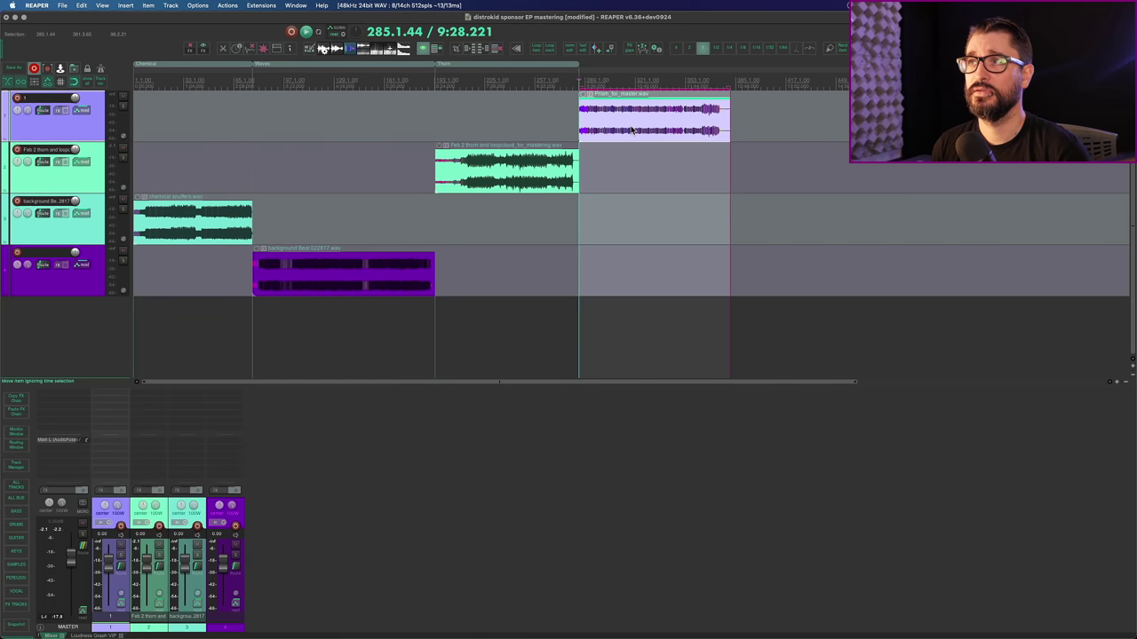
{"action": "key", "text": "shift+r"}
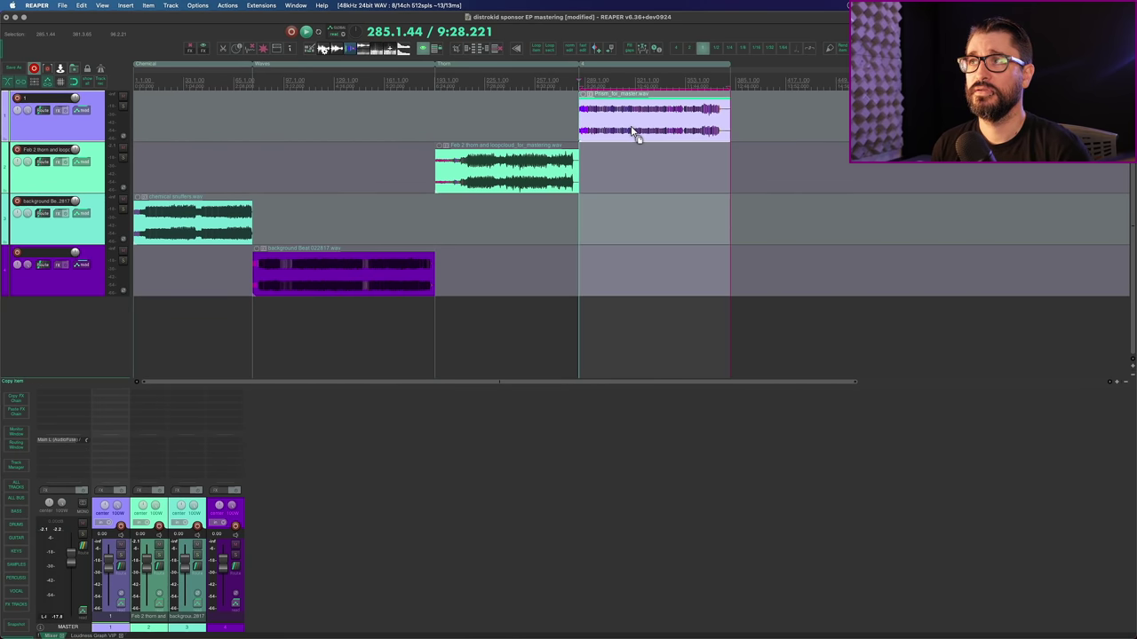
{"action": "double_click", "coordinate": [623, 68]}
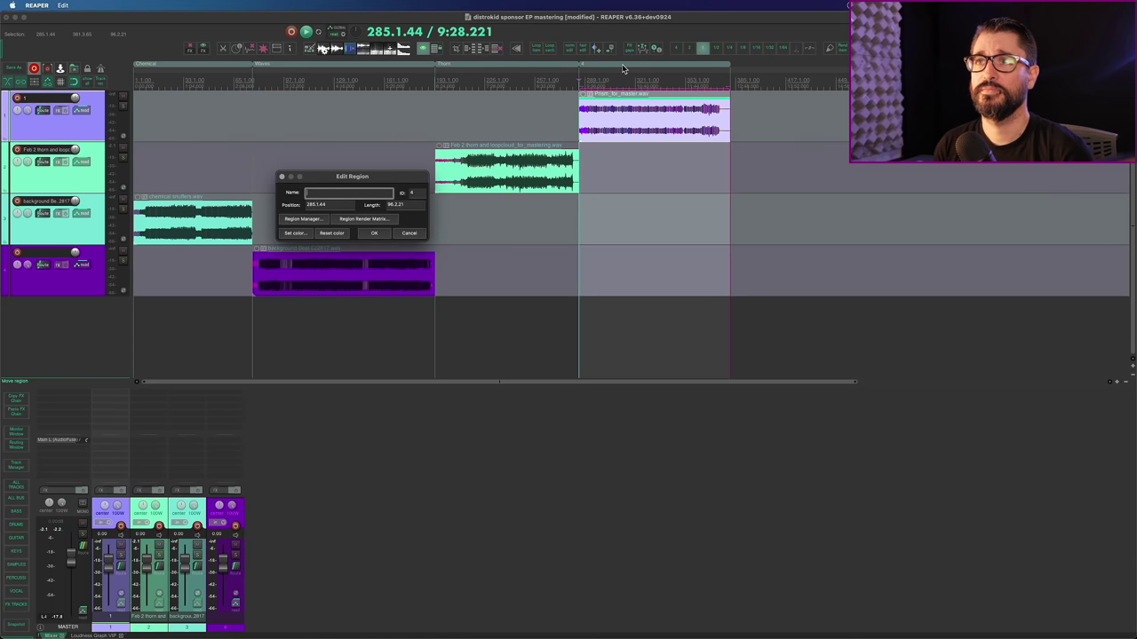
{"action": "type", "text": "Prism"}
{"action": "key", "text": "Return"}
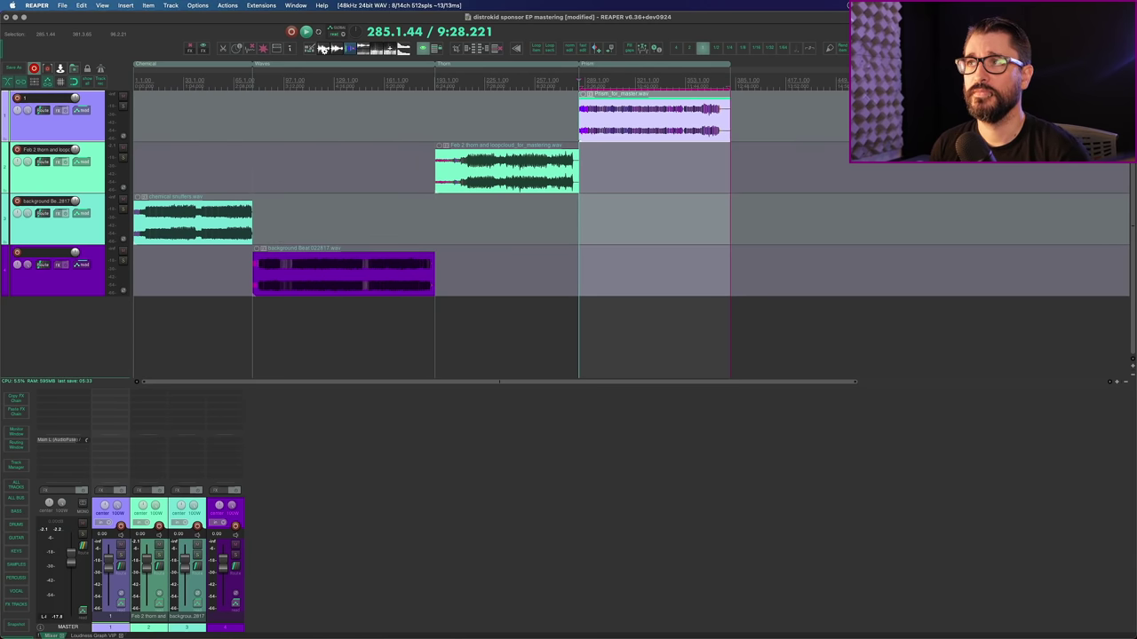
{"action": "left_click", "coordinate": [587, 310]}
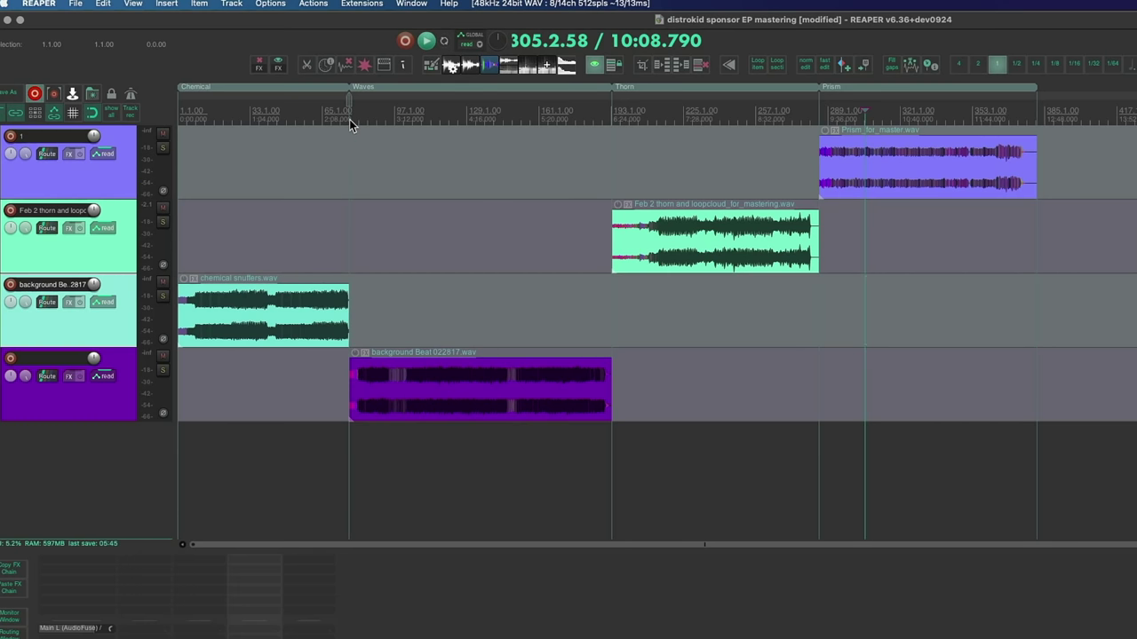
Undo a trial region drag, then drag tracks into order: Chemical top, Waves second, Prism bottom.
{"action": "left_click_drag", "start_coordinate": [349, 118], "coordinate": [819, 118]}
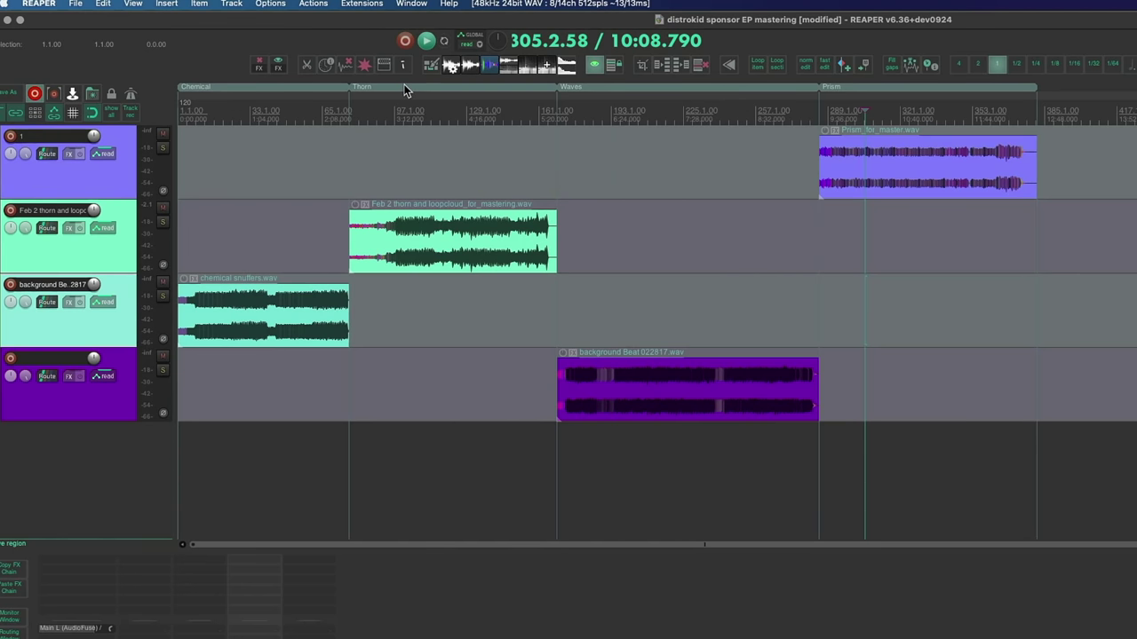
{"action": "key", "text": "ctrl+z"}
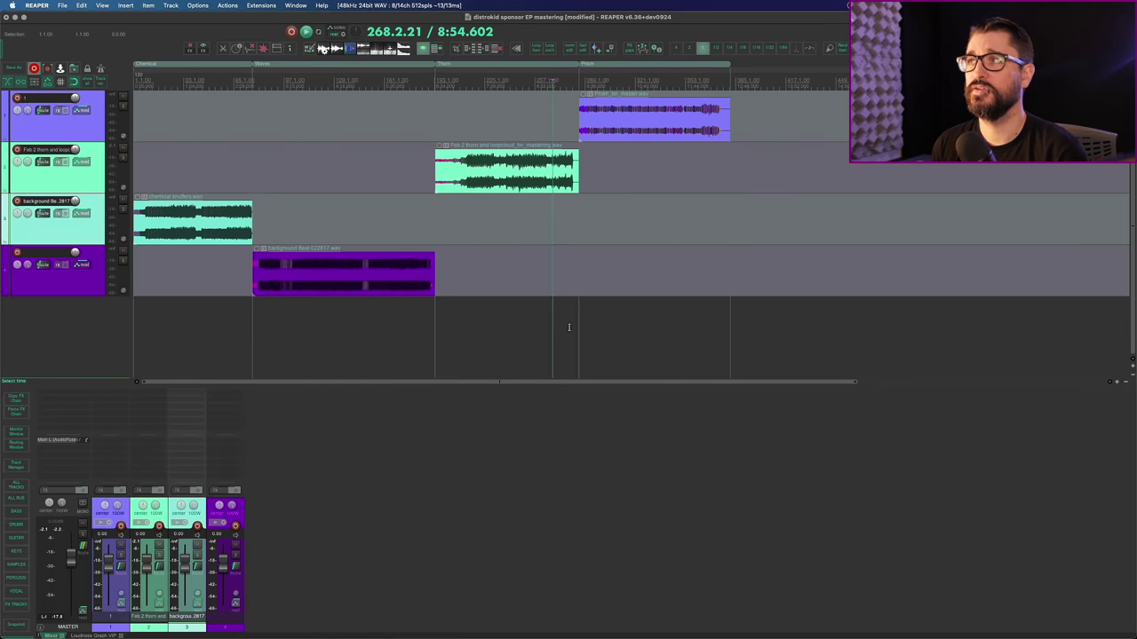
{"action": "left_click", "coordinate": [35, 262]}
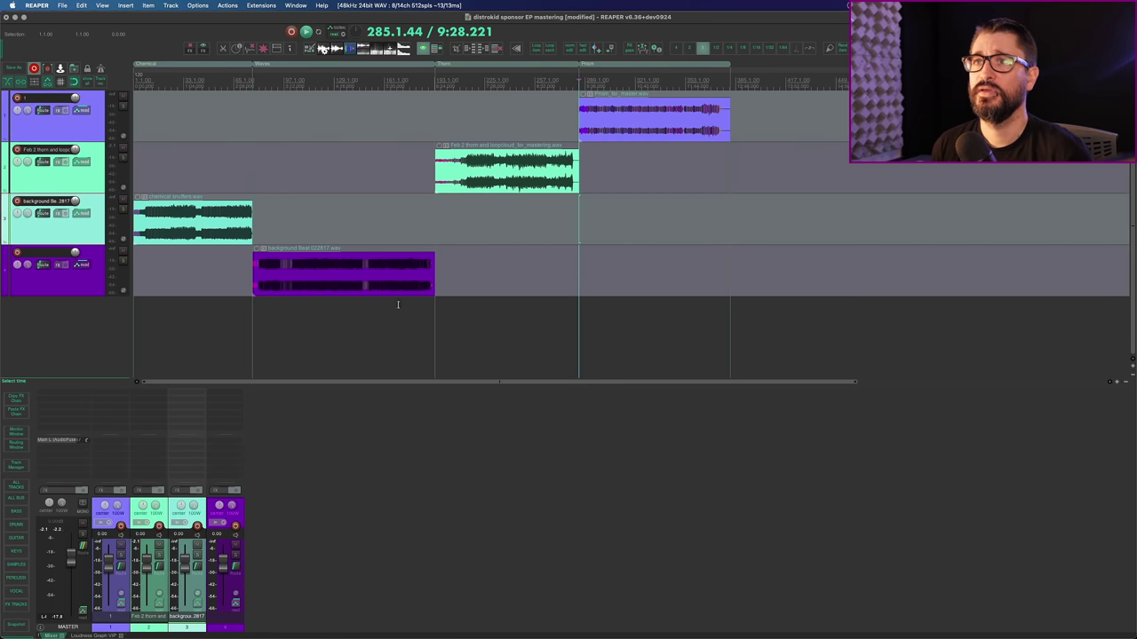
{"action": "left_click_drag", "start_coordinate": [33, 236], "coordinate": [36, 94]}
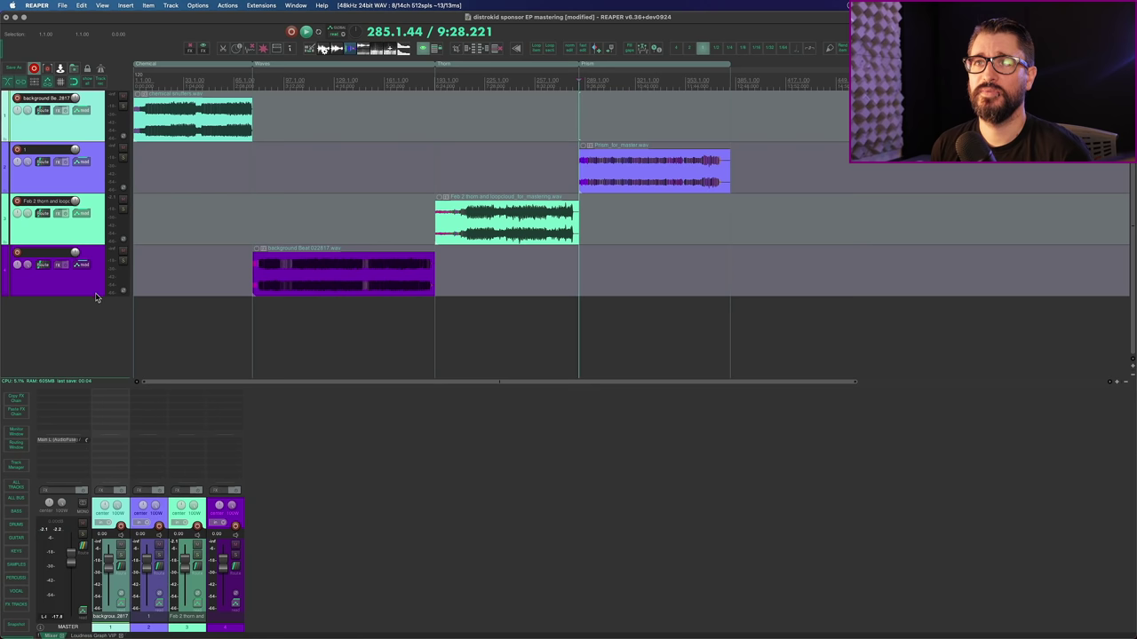
{"action": "left_click_drag", "start_coordinate": [93, 292], "coordinate": [84, 146]}
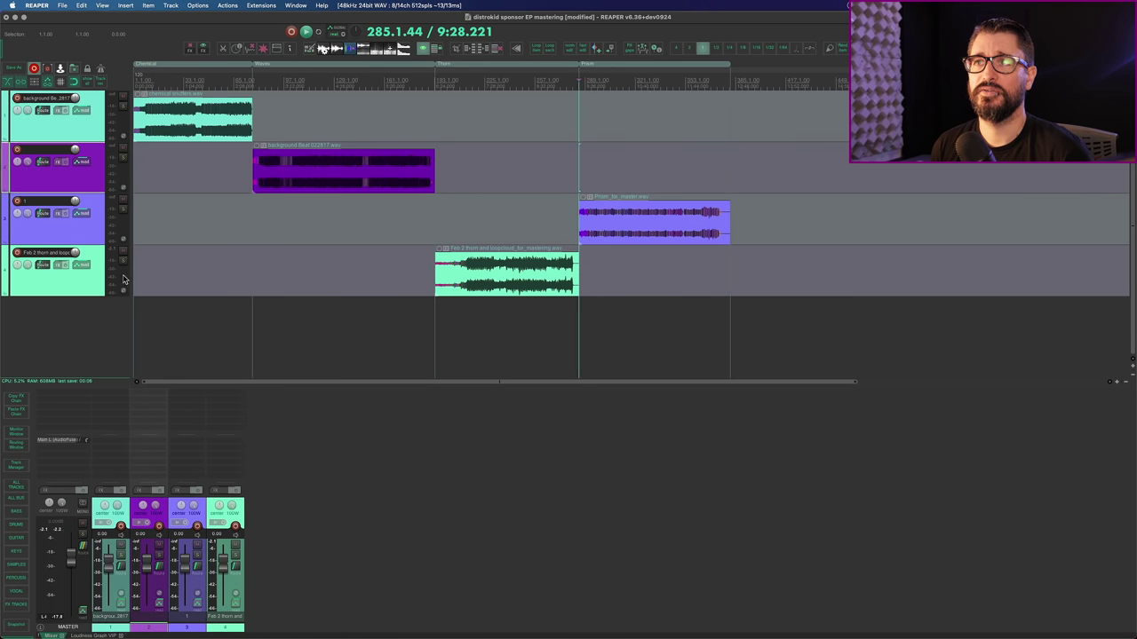
{"action": "left_click_drag", "start_coordinate": [79, 233], "coordinate": [80, 282]}
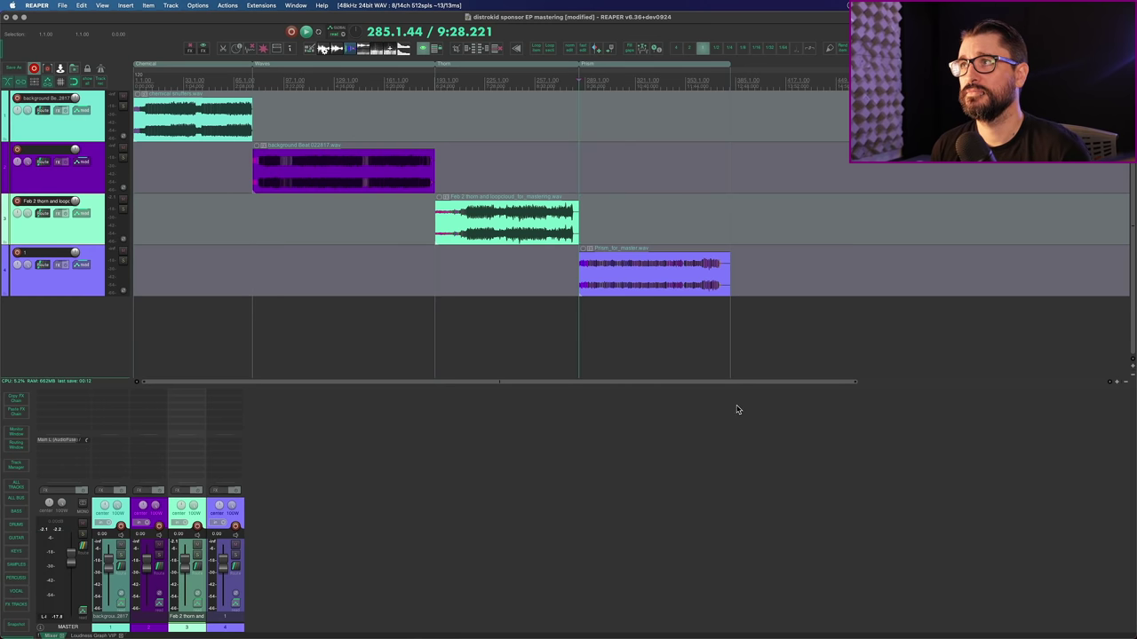
{"action": "scroll", "coordinate": [761, 302], "scroll_direction": "up", "scroll_amount": 2}
{"action": "left_click", "coordinate": [761, 301]}
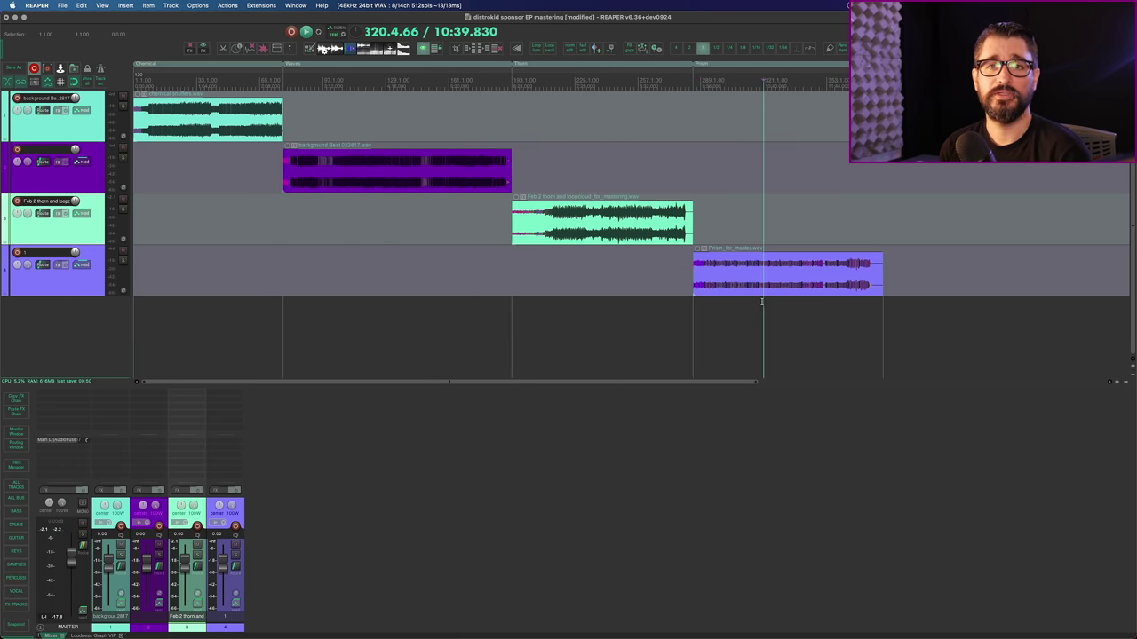
Filter Monitoring FX for 'vum', add VST3 VUMTdeluxe, and float its plugin window.
{"action": "left_click", "coordinate": [101, 6]}
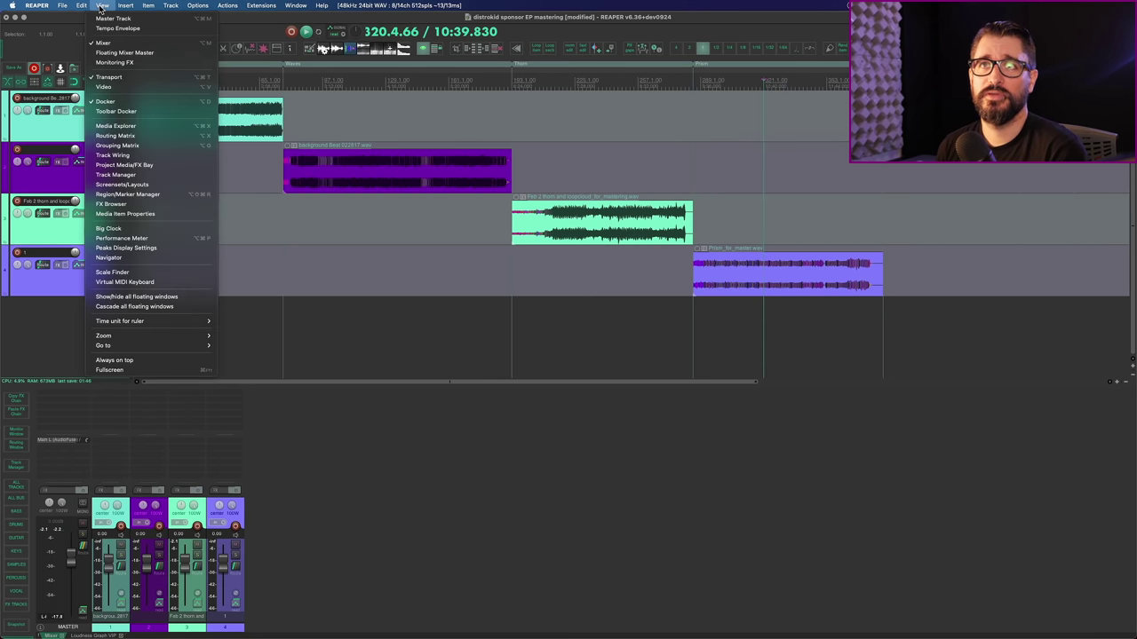
{"action": "left_click", "coordinate": [119, 65]}
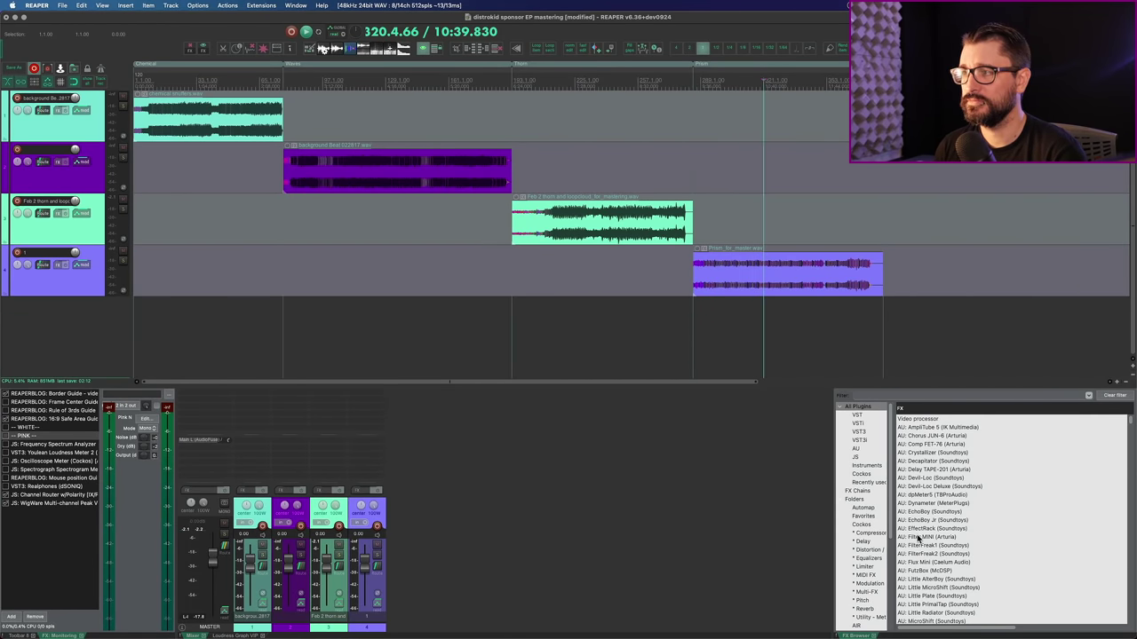
{"action": "type", "text": "vum"}
{"action": "left_click", "coordinate": [944, 428]}
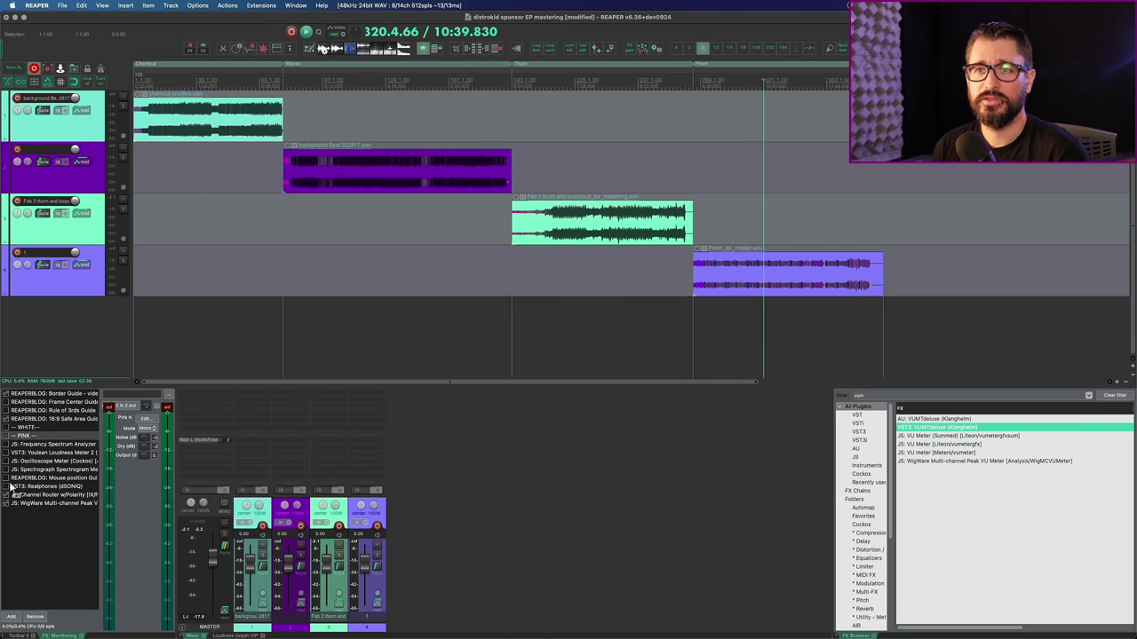
{"action": "left_click_drag", "start_coordinate": [40, 475], "coordinate": [41, 476]}
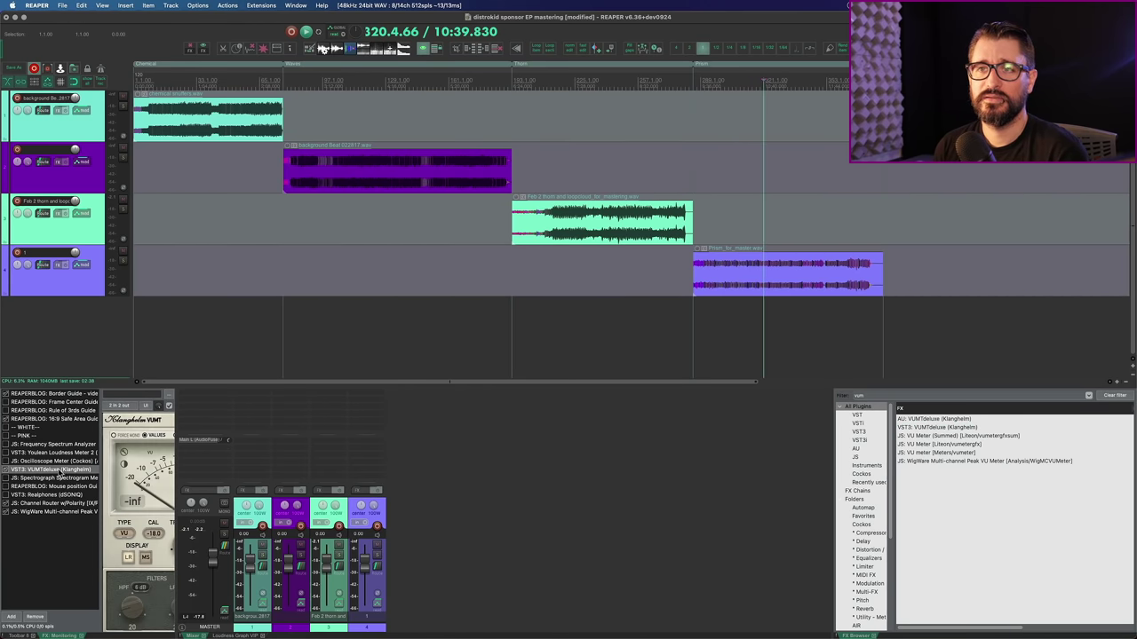
{"action": "double_click", "coordinate": [62, 472]}
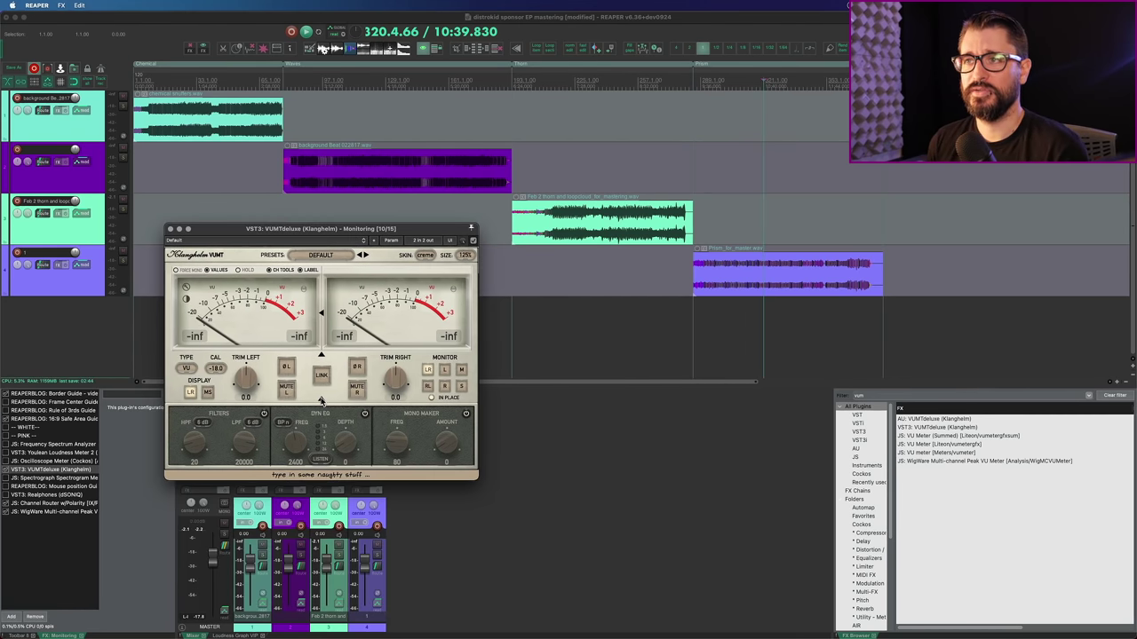
Collapse the meter's filter/EQ section and change its CAL value from -18 to -10.
{"action": "left_click", "coordinate": [321, 398]}
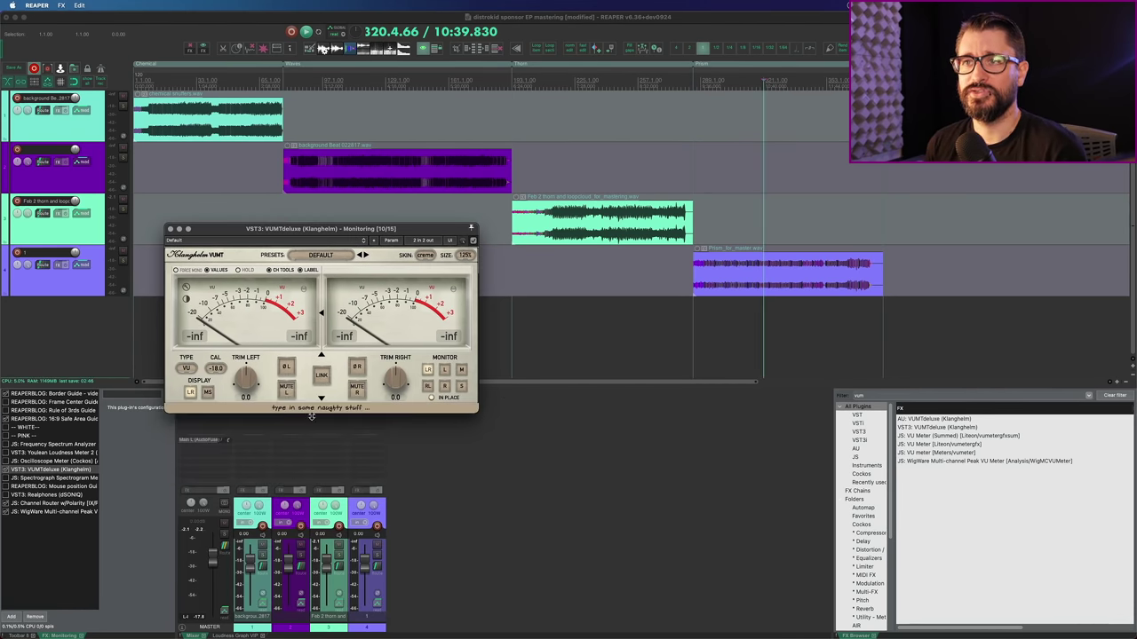
{"action": "double_click", "coordinate": [216, 369]}
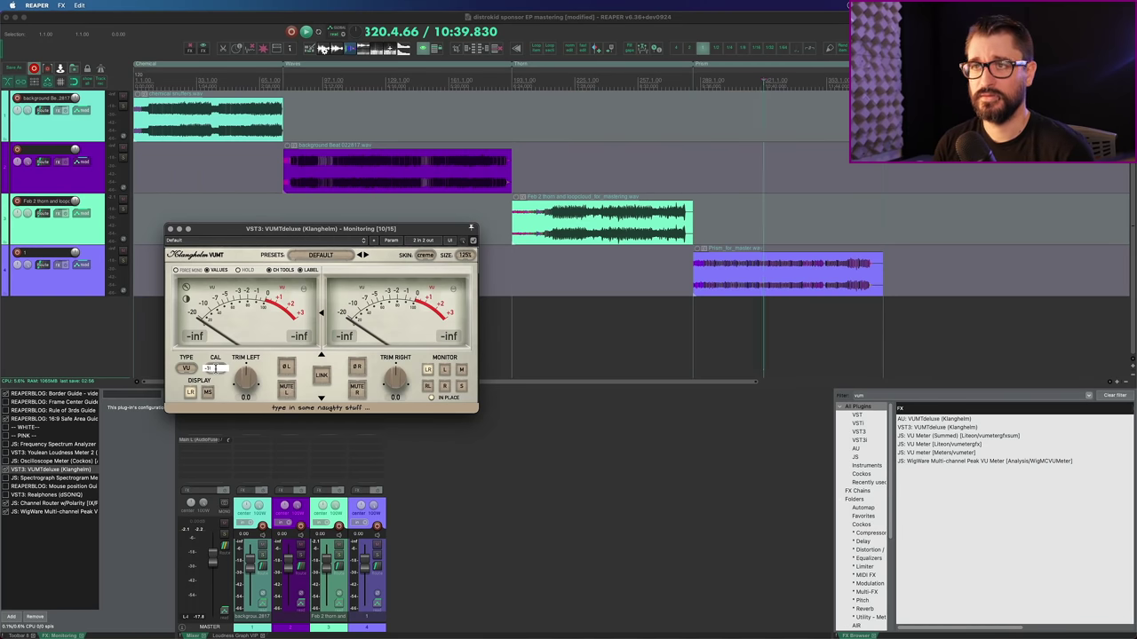
{"action": "key", "text": "BackSpace"}
{"action": "type", "text": "0"}
{"action": "key", "text": "Return"}
{"action": "left_click_drag", "start_coordinate": [376, 234], "coordinate": [384, 240]}
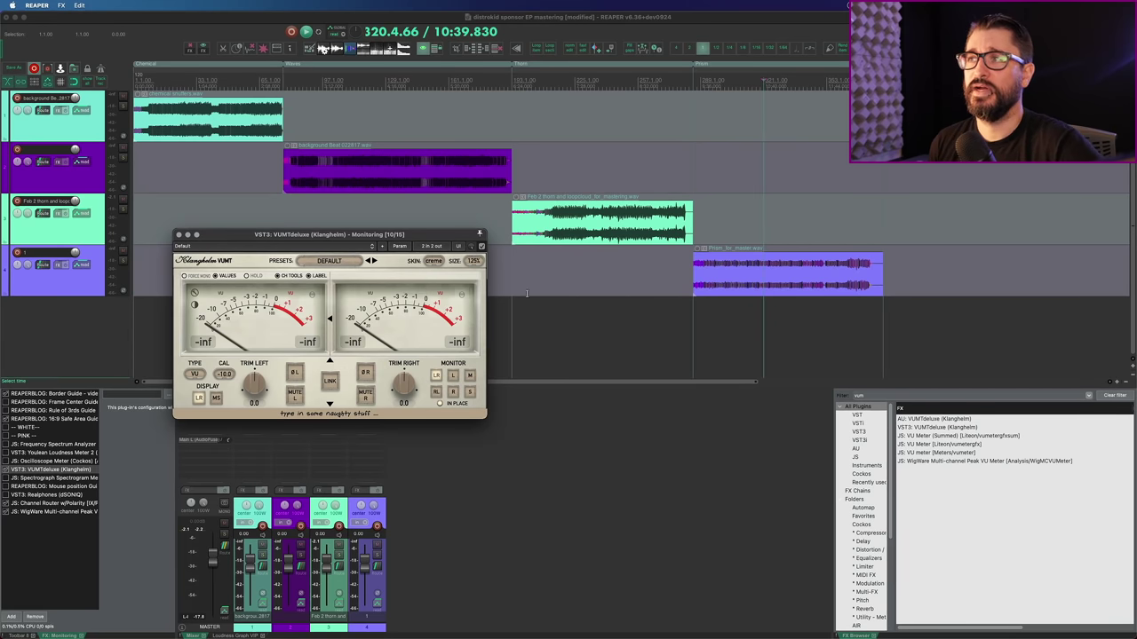
Time-select a loud Prism passage and drag the Prism item volume up to +7.00 dB.
{"action": "left_click", "coordinate": [854, 280]}
{"action": "scroll", "coordinate": [604, 280], "scroll_direction": "up", "scroll_amount": 5}
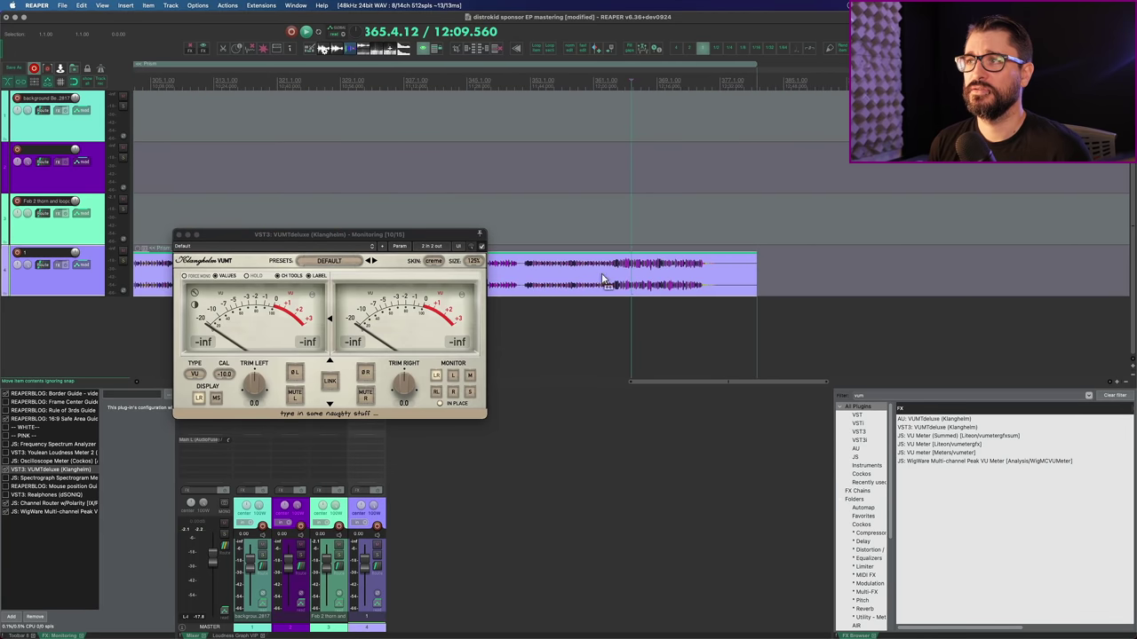
{"action": "left_click_drag", "start_coordinate": [618, 281], "coordinate": [700, 281]}
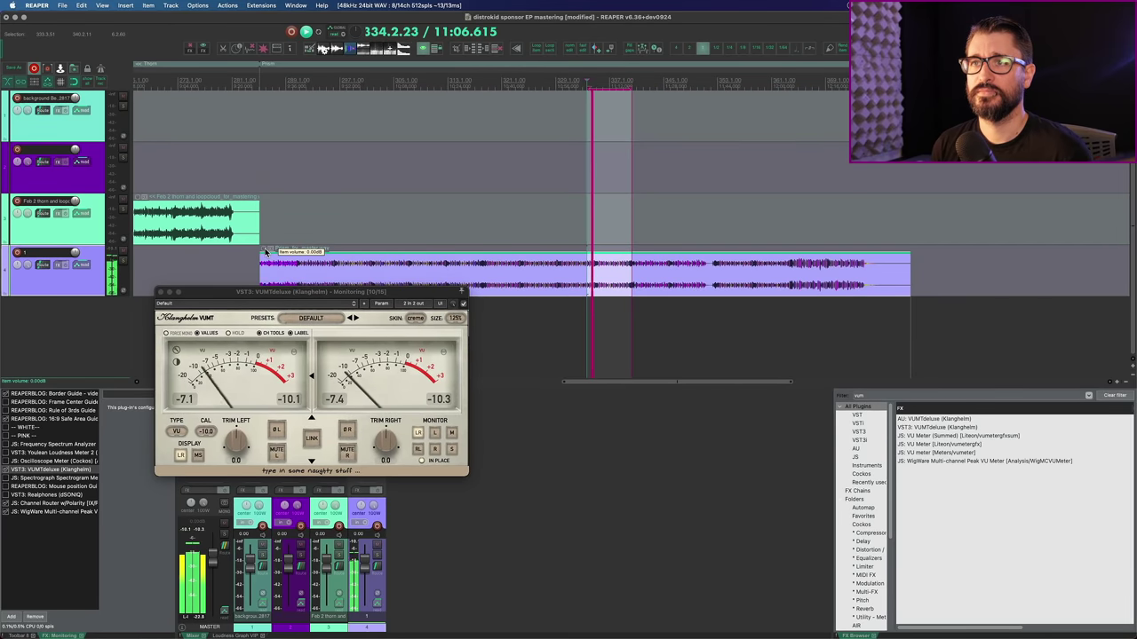
{"action": "left_click_drag", "start_coordinate": [264, 253], "coordinate": [267, 214]}
{"action": "key", "text": "space"}
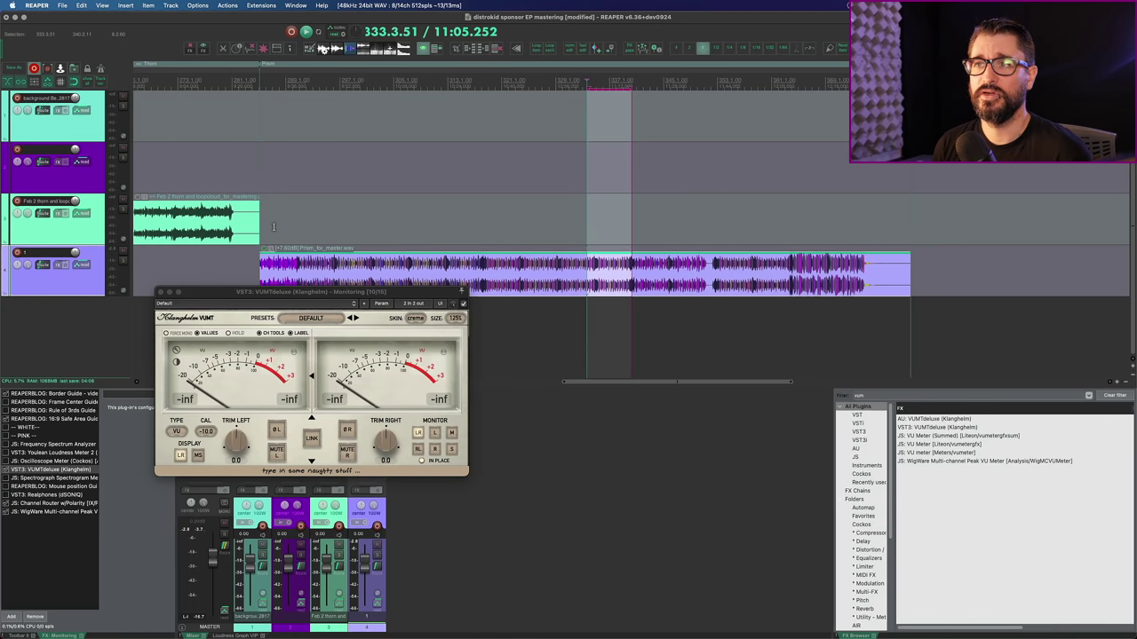
{"action": "left_click", "coordinate": [528, 275]}
{"action": "scroll", "coordinate": [527, 275], "scroll_direction": "down", "scroll_amount": 2}
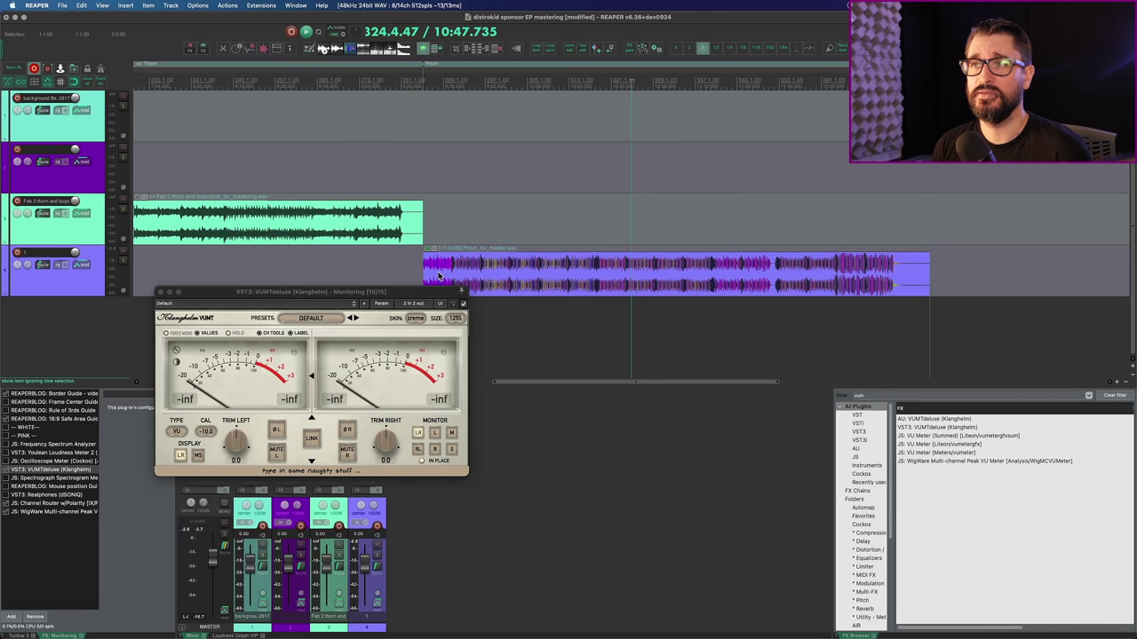
{"action": "scroll", "coordinate": [431, 268], "scroll_direction": "left", "scroll_amount": 5}
While Thorn plays, raise its item volume, trim it back to 6.70 dB, then stop.
{"action": "left_click", "coordinate": [406, 238]}
{"action": "key", "text": "space"}
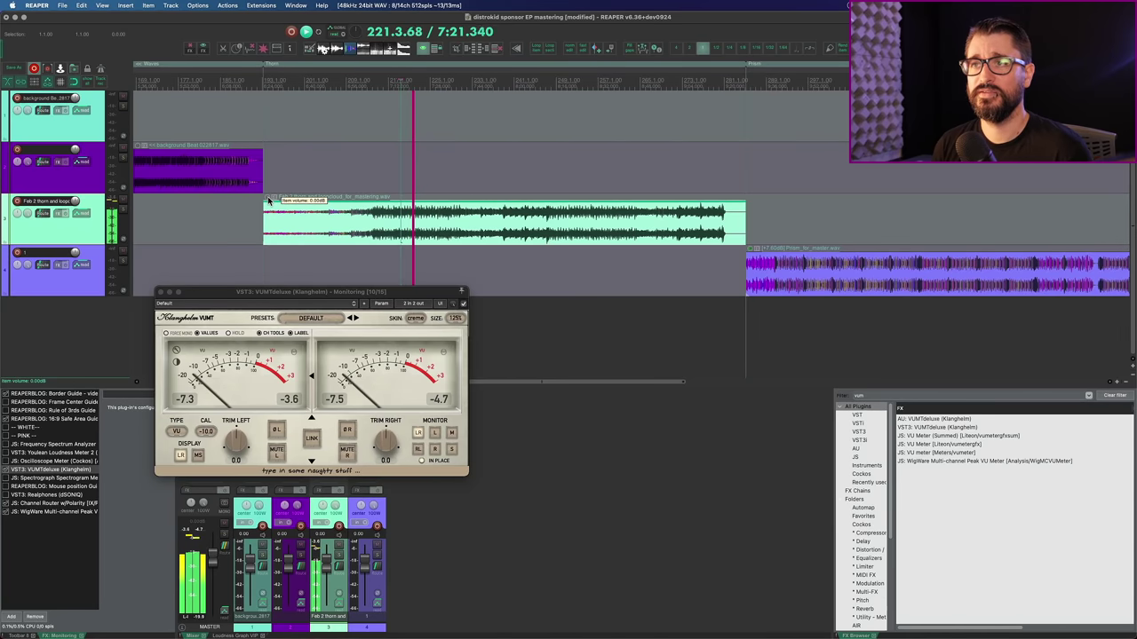
{"action": "left_click_drag", "start_coordinate": [268, 197], "coordinate": [271, 163]}
{"action": "mouse_move", "coordinate": [271, 204]}
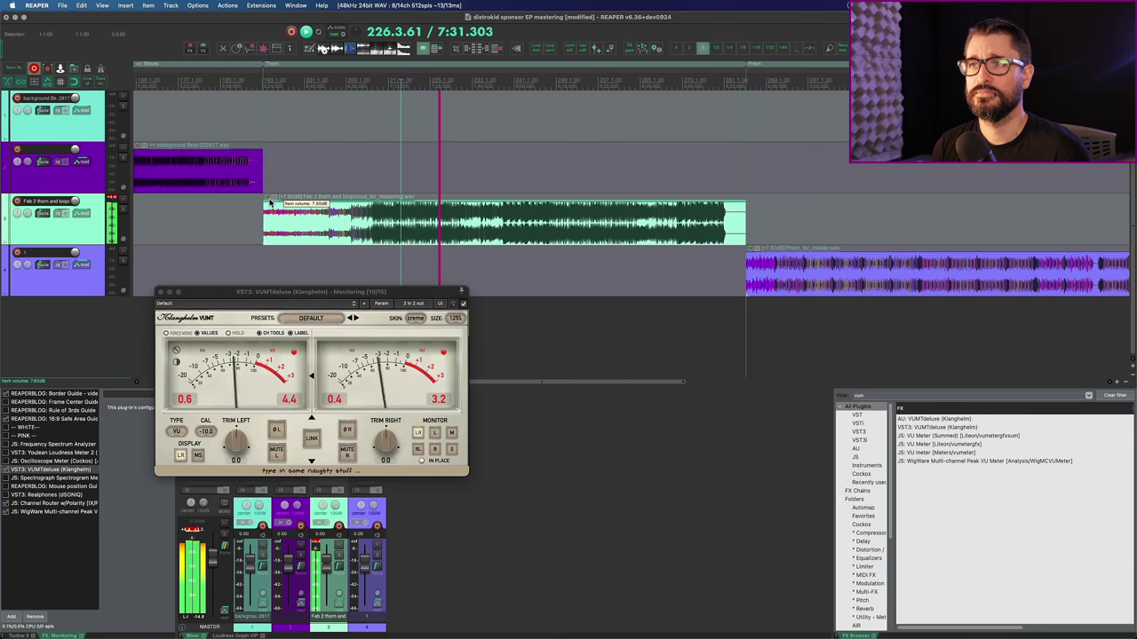
{"action": "left_click_drag", "start_coordinate": [271, 203], "coordinate": [272, 205]}
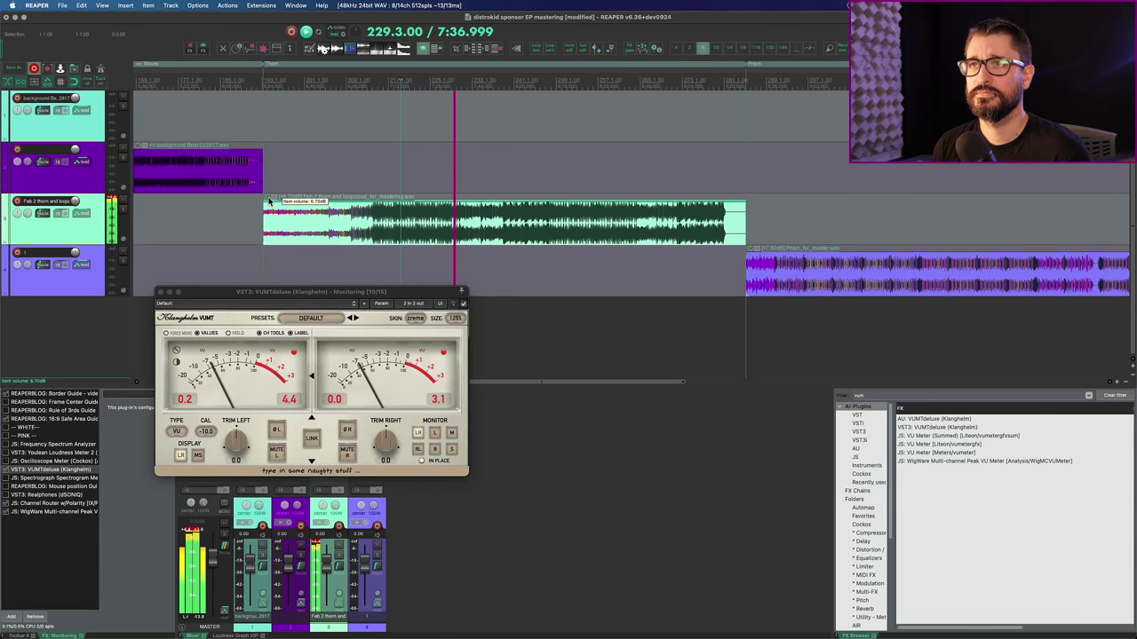
{"action": "mouse_move", "coordinate": [269, 198]}
{"action": "left_click", "coordinate": [513, 276]}
{"action": "key", "text": "space"}
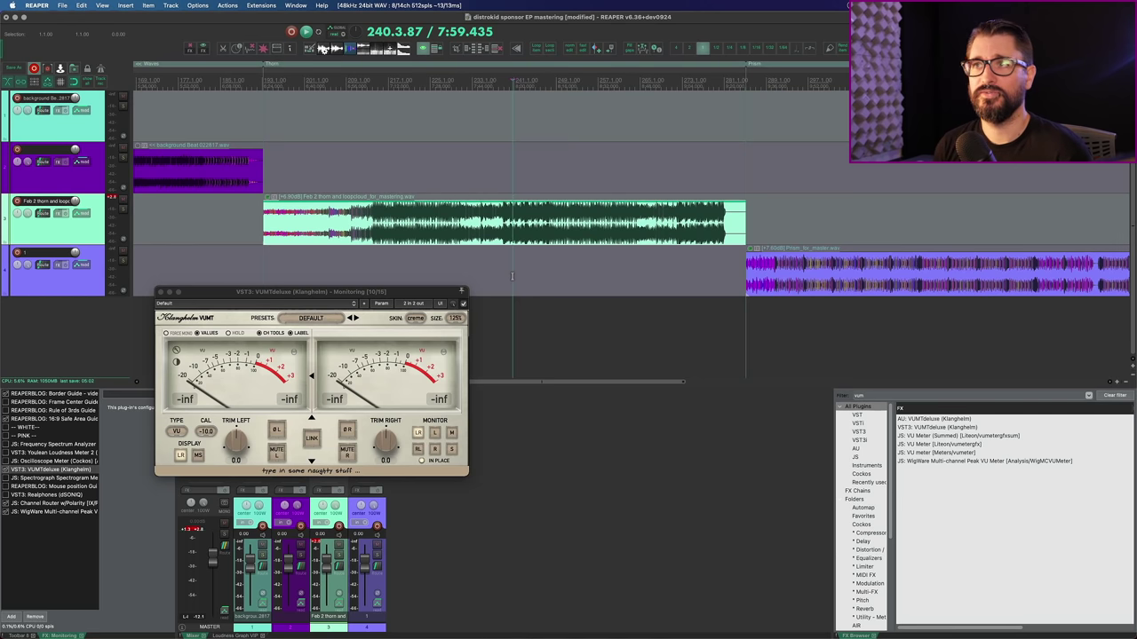
{"action": "scroll", "coordinate": [511, 276], "scroll_direction": "down", "scroll_amount": 3}
Audition the last song, then raise the second song item's volume to +4.50 dB.
{"action": "scroll", "coordinate": [808, 258], "scroll_direction": "right", "scroll_amount": 3}
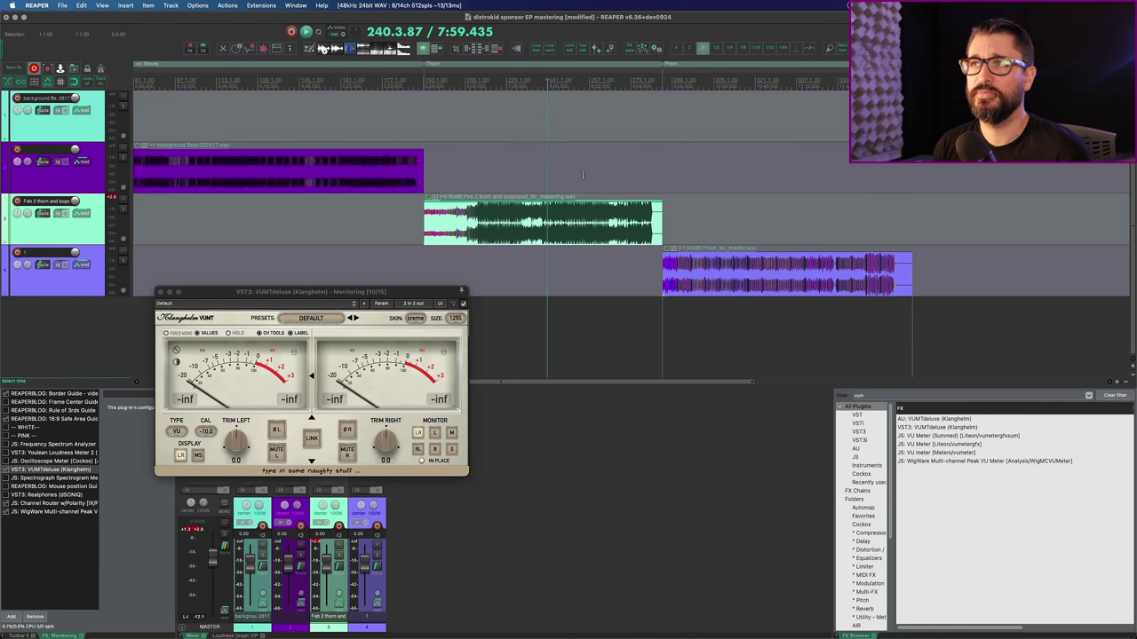
{"action": "left_click", "coordinate": [576, 218]}
{"action": "key", "text": "space"}
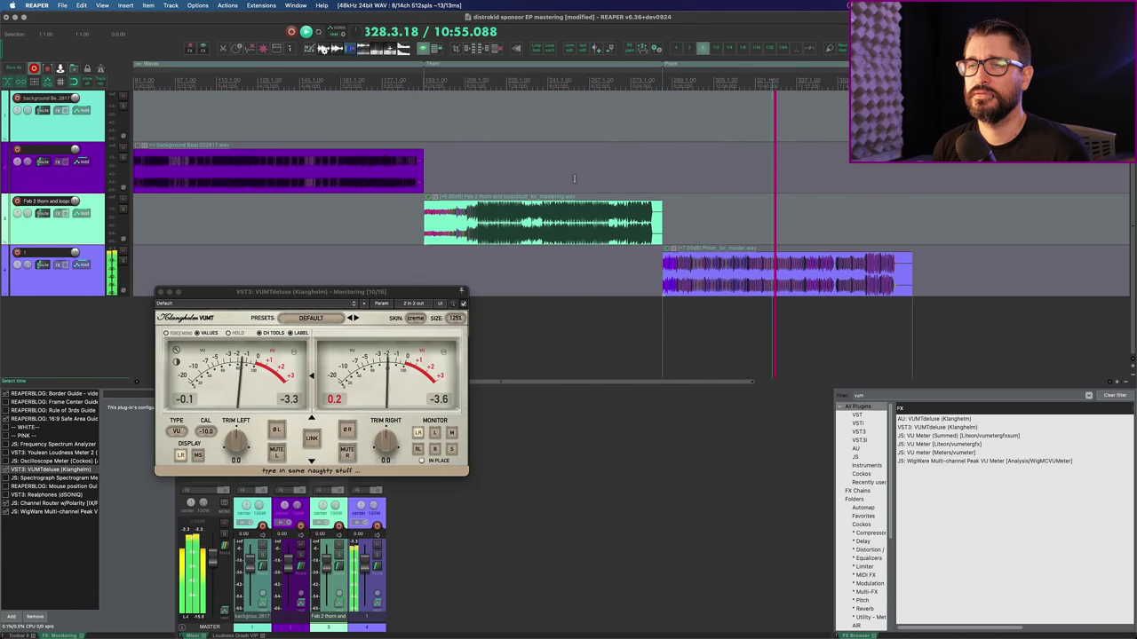
{"action": "key", "text": "space"}
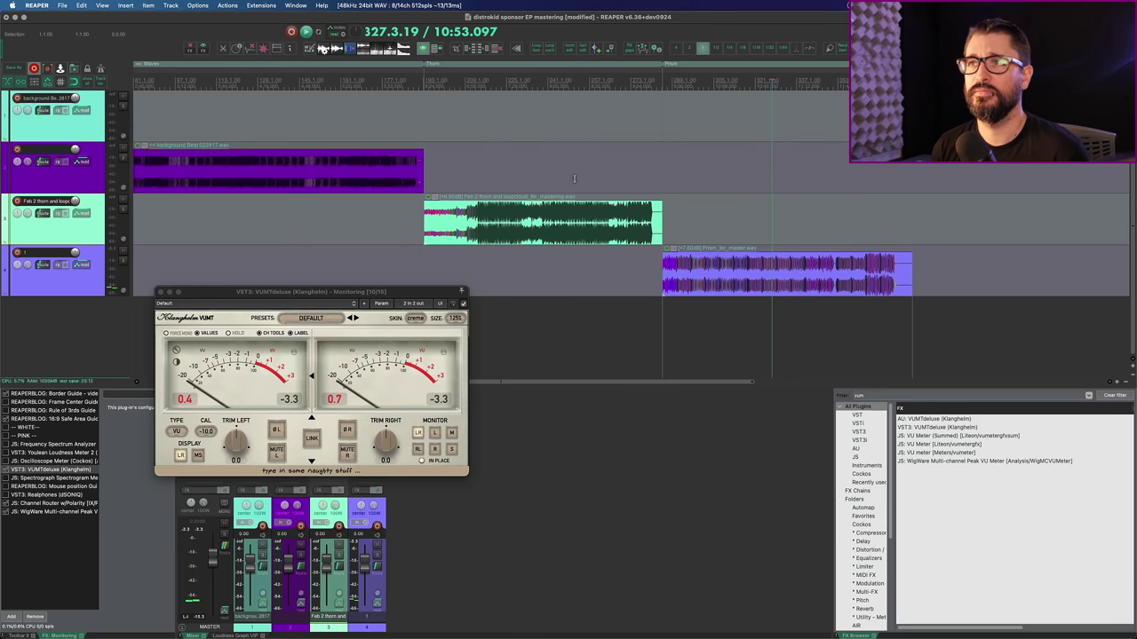
{"action": "scroll", "coordinate": [535, 238], "scroll_direction": "left", "scroll_amount": 3}
{"action": "left_click", "coordinate": [454, 211]}
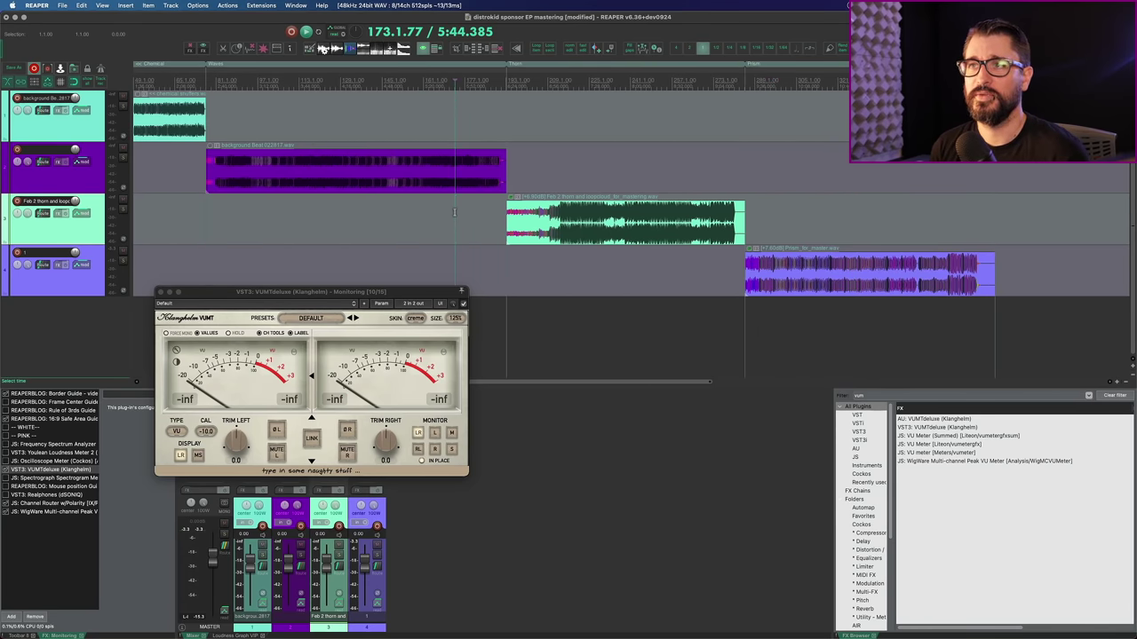
{"action": "left_click_drag", "start_coordinate": [407, 297], "coordinate": [417, 293]}
{"action": "key", "text": "space"}
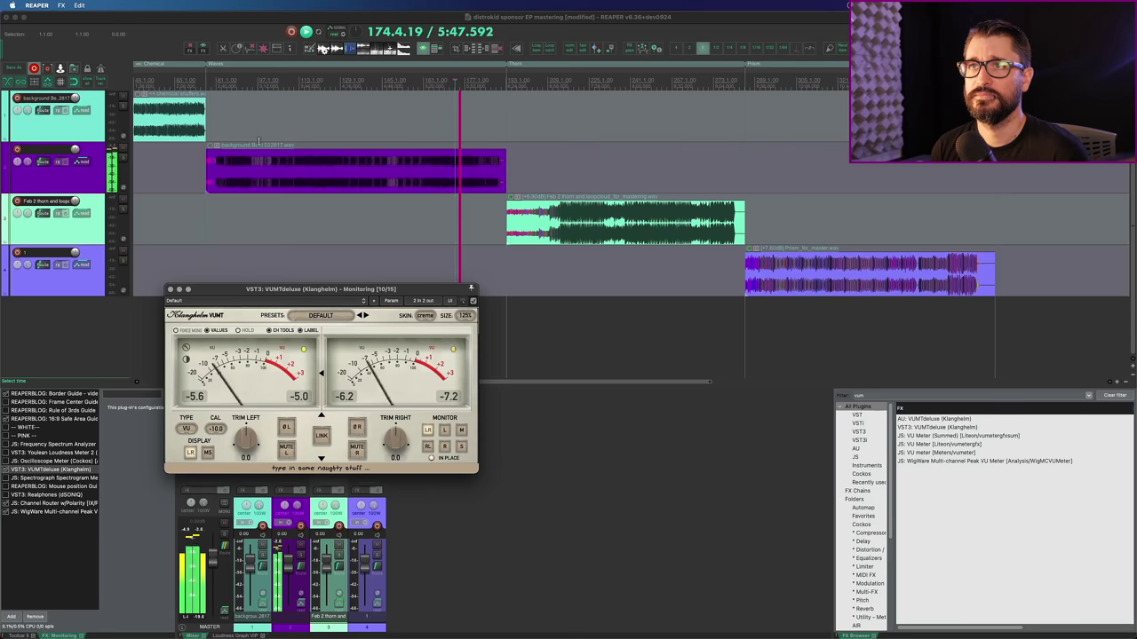
{"action": "left_click_drag", "start_coordinate": [211, 149], "coordinate": [212, 121]}
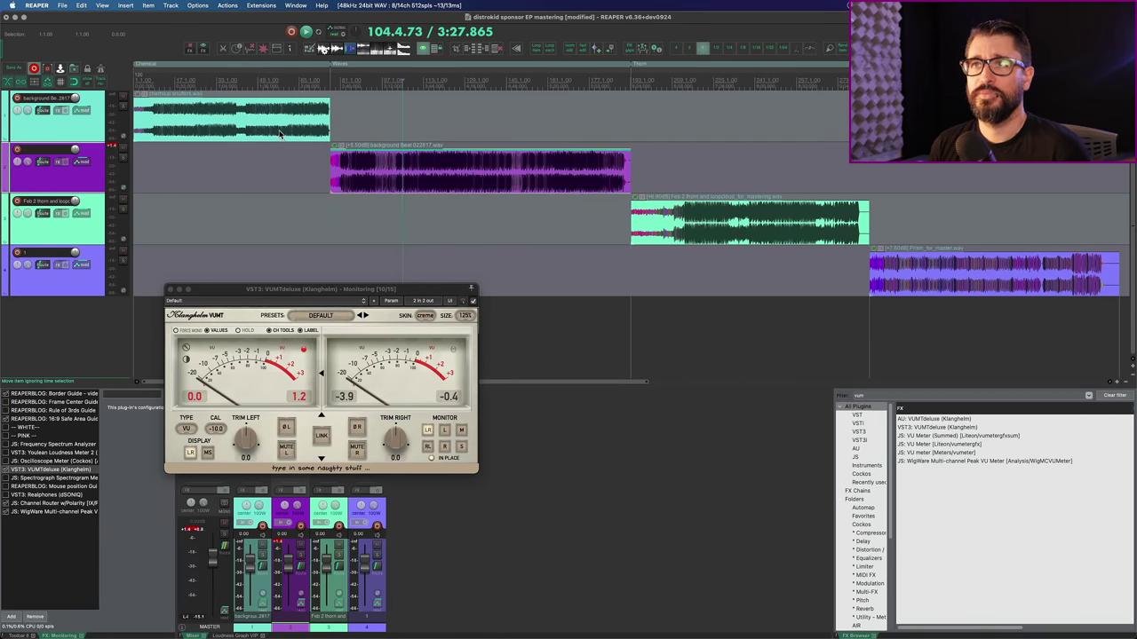
Raise the first song item's volume to +6.20 dB and stop playback.
{"action": "left_click", "coordinate": [282, 142]}
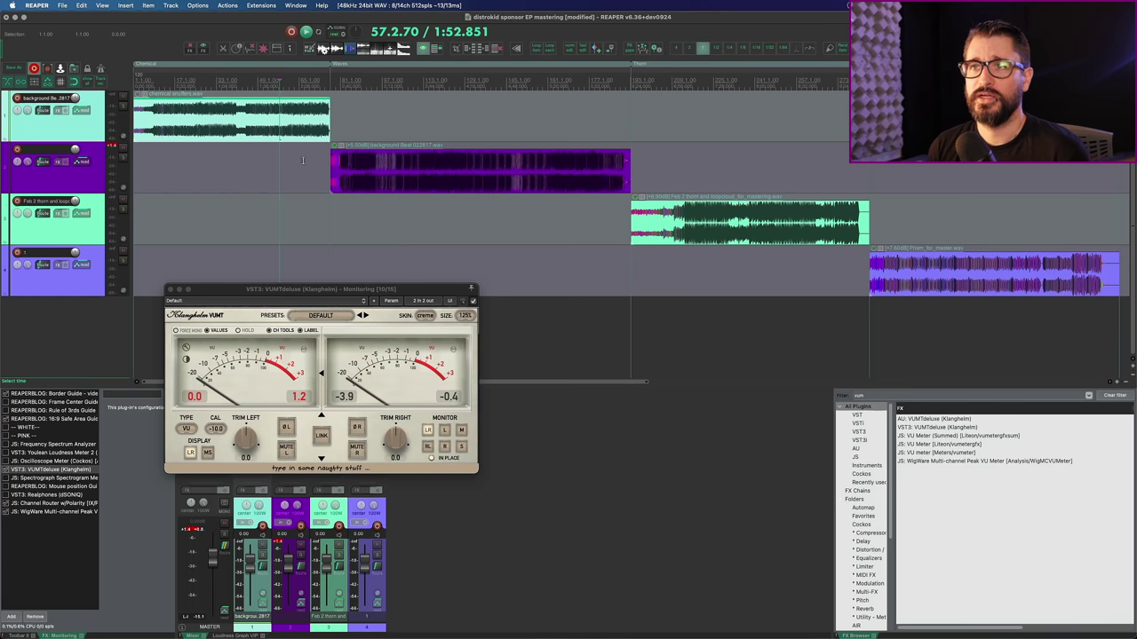
{"action": "key", "text": "space"}
{"action": "left_click_drag", "start_coordinate": [145, 96], "coordinate": [139, 101]}
{"action": "left_click", "coordinate": [351, 222]}
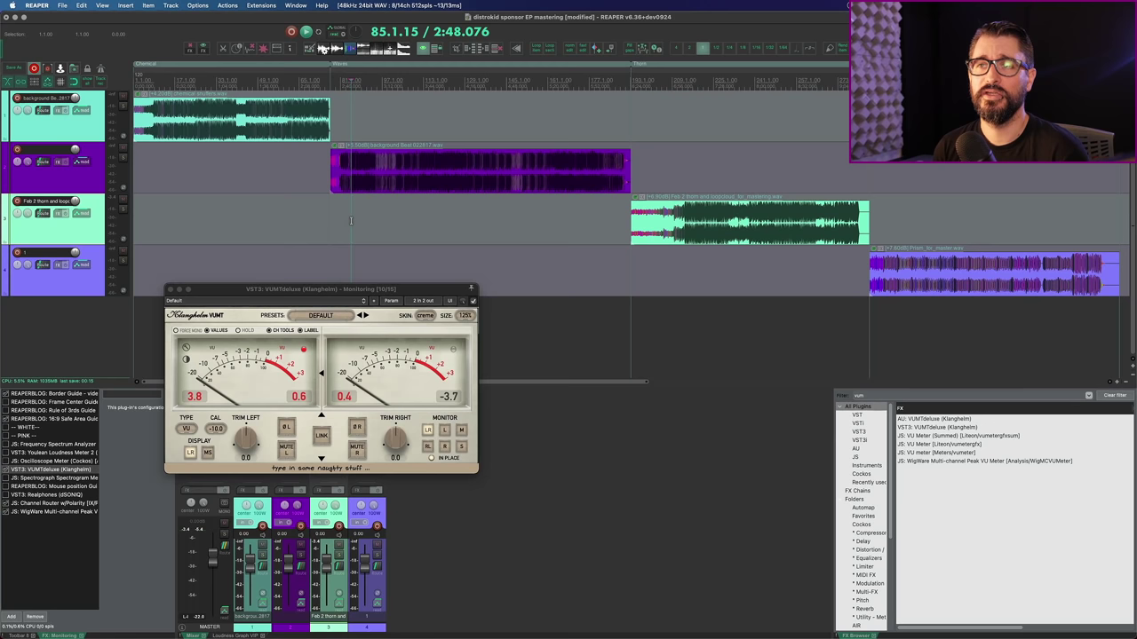
{"action": "key", "text": "space"}
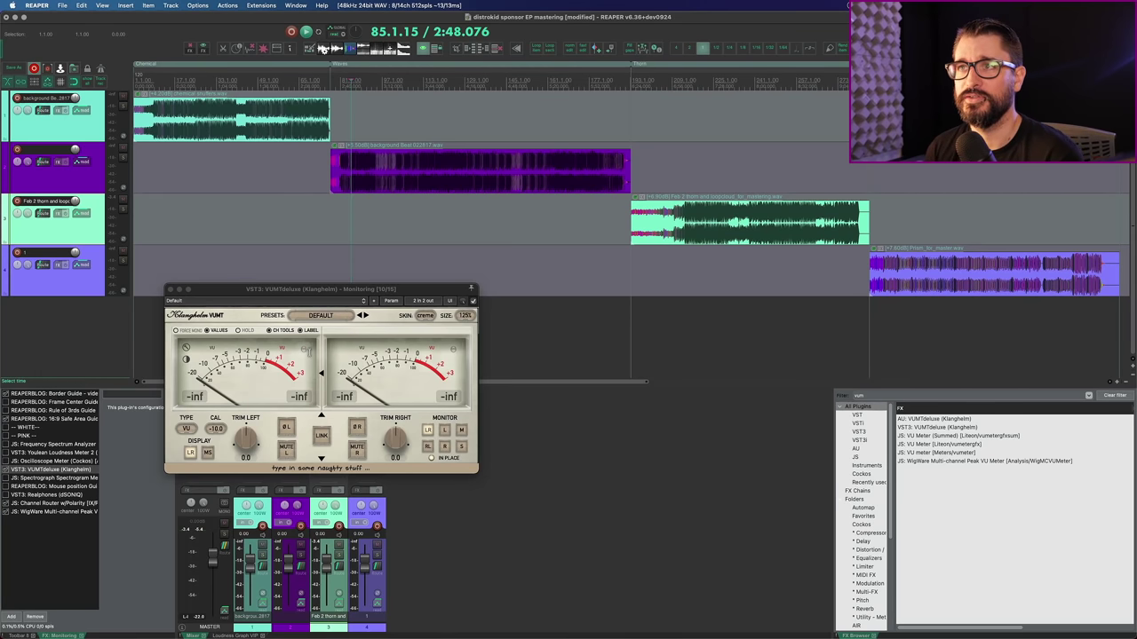
{"action": "left_click_drag", "start_coordinate": [366, 290], "coordinate": [594, 364]}
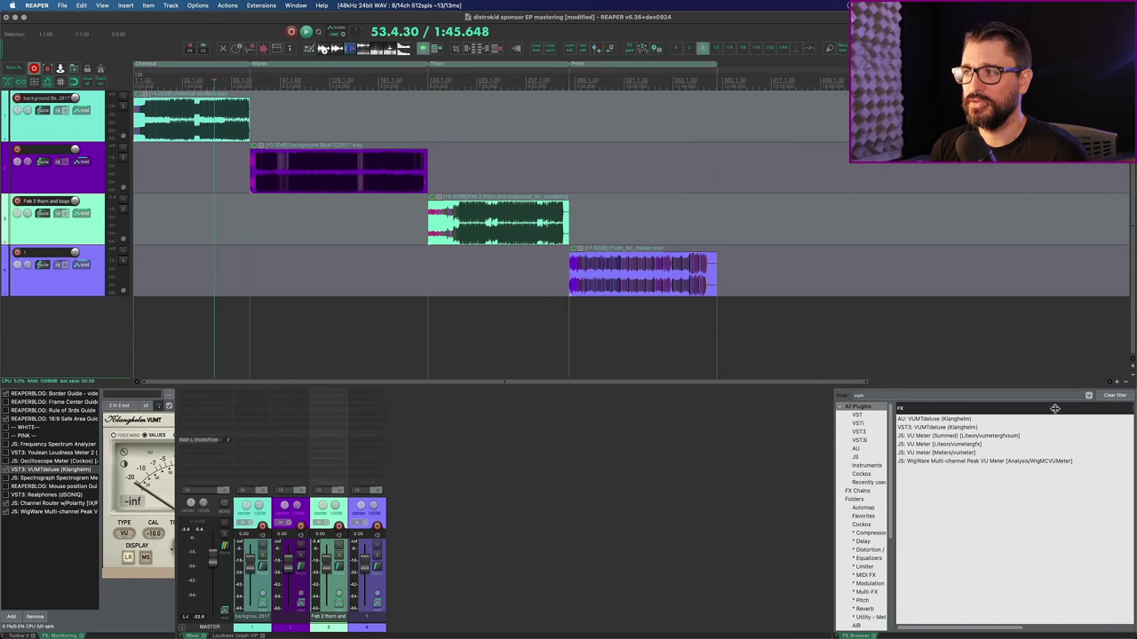
Add Sausage Fattener from Favorites to the master, remove it, then list IK Multimedia plugins.
{"action": "left_click", "coordinate": [863, 515]}
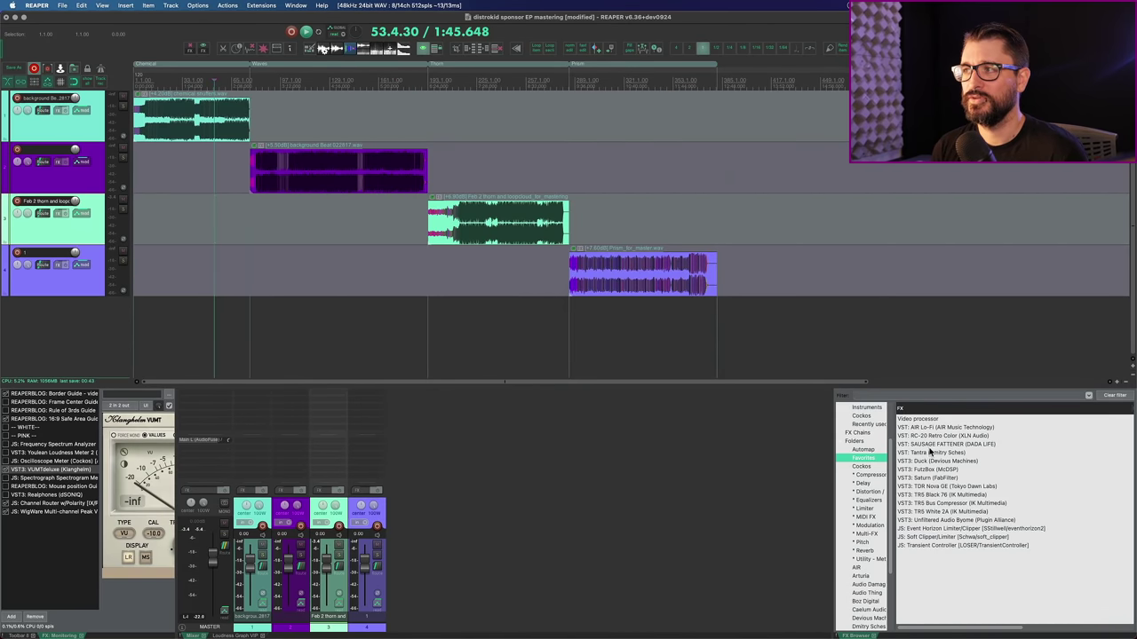
{"action": "left_click", "coordinate": [950, 444]}
{"action": "left_click_drag", "start_coordinate": [203, 407], "coordinate": [206, 412]}
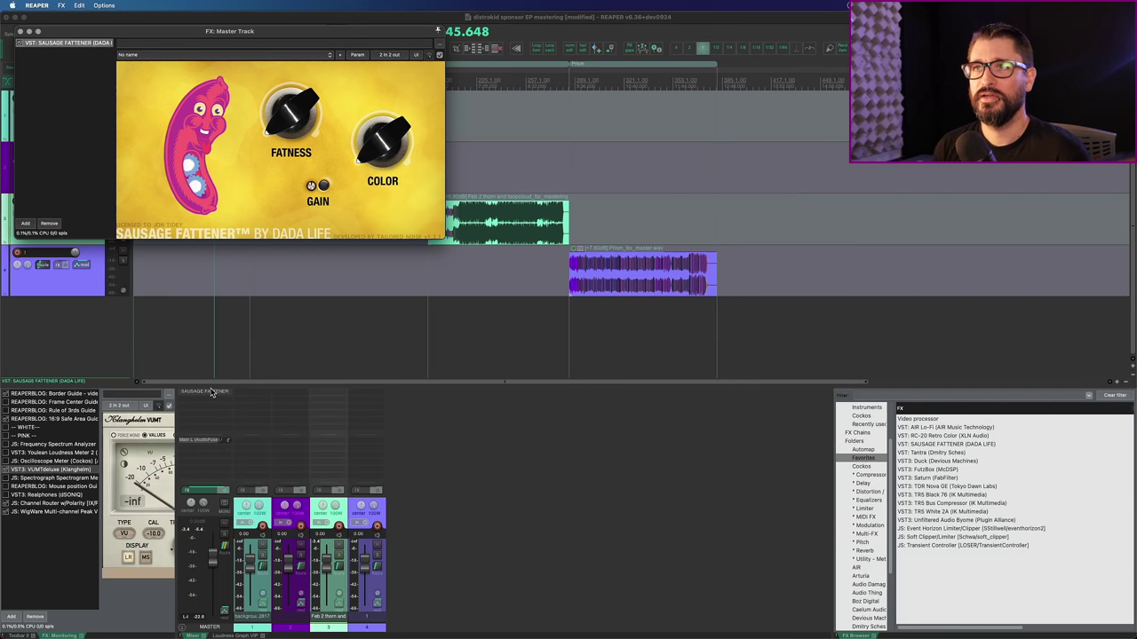
{"action": "left_click", "coordinate": [211, 394], "text": "alt"}
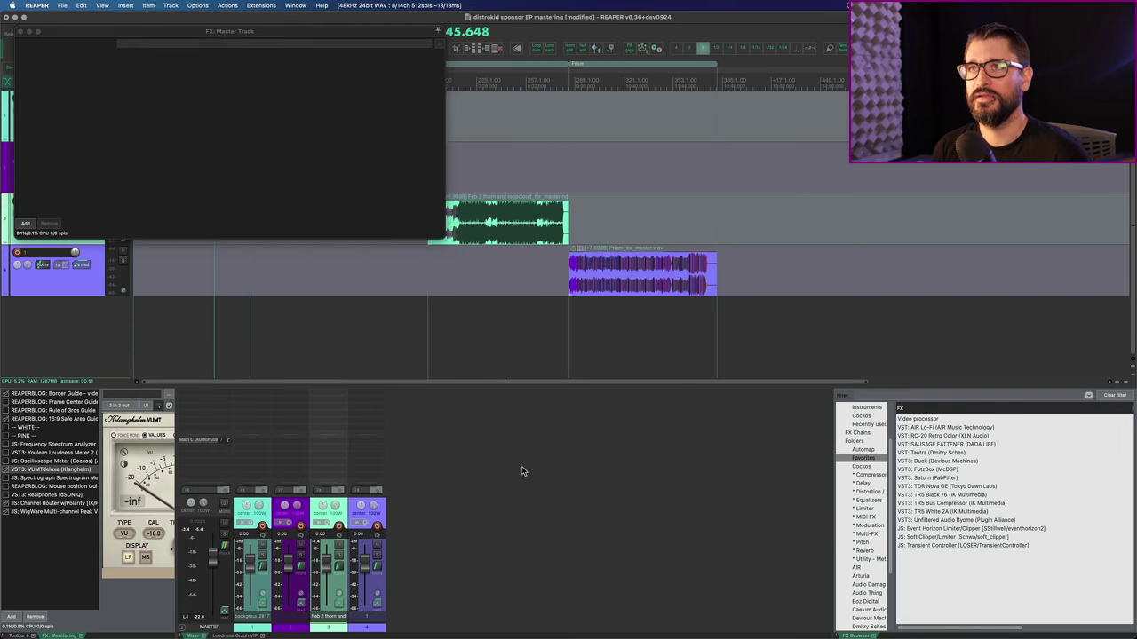
{"action": "left_click", "coordinate": [21, 32]}
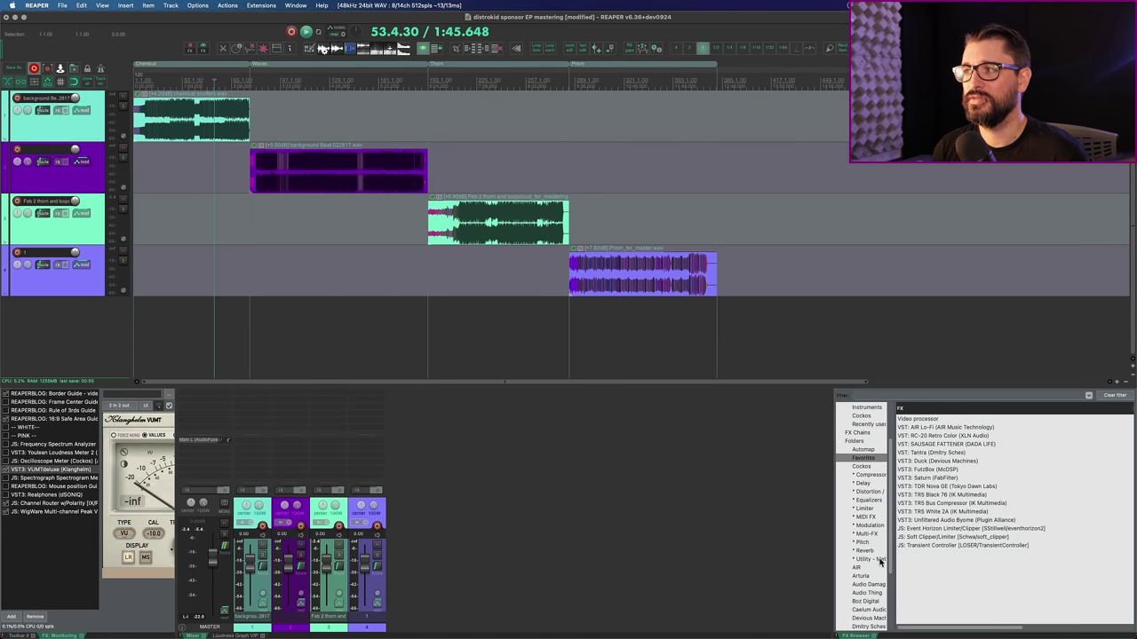
{"action": "scroll", "coordinate": [860, 571], "scroll_direction": "down", "scroll_amount": 5}
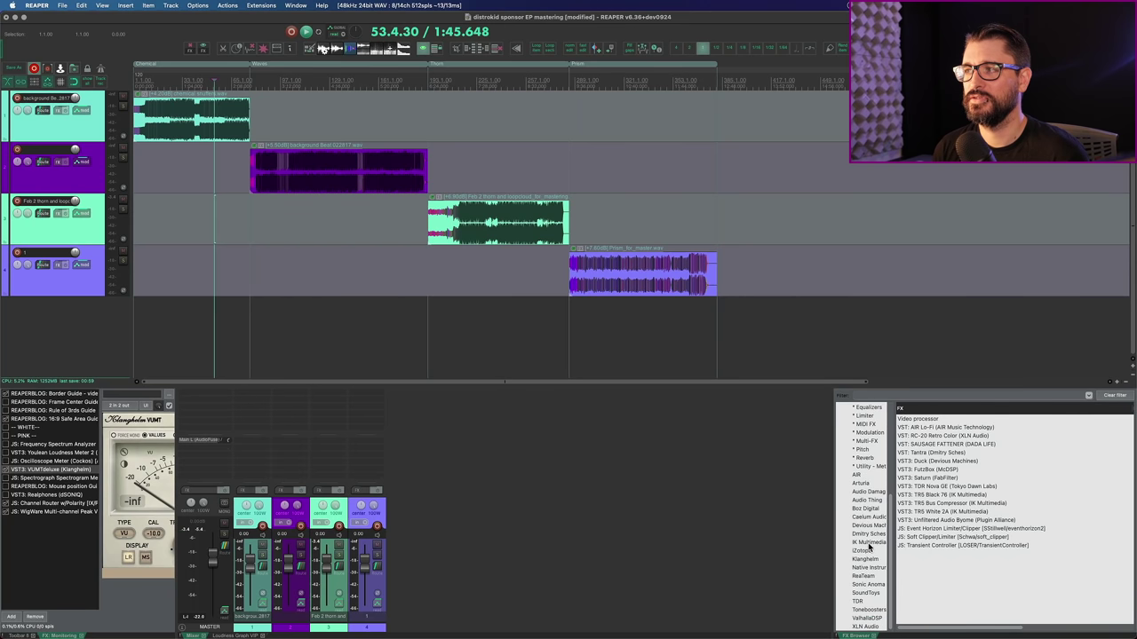
{"action": "left_click", "coordinate": [868, 542]}
Add the TR5 Stealth Limiter to the master track and start playback.
{"action": "left_click_drag", "start_coordinate": [192, 435], "coordinate": [196, 431]}
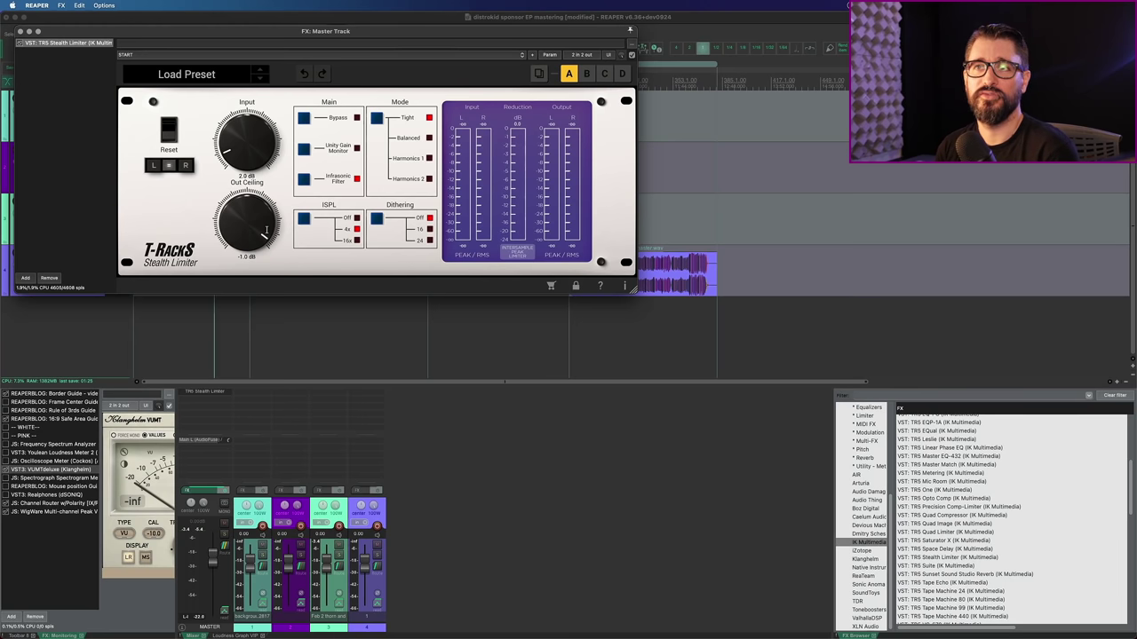
{"action": "key", "text": "space"}
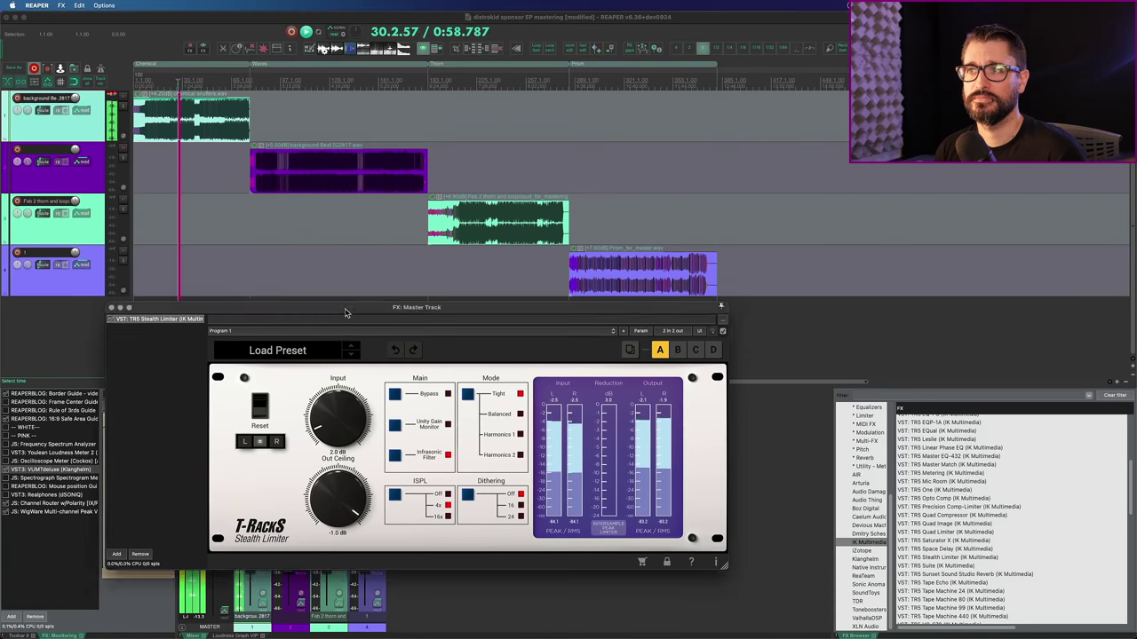
{"action": "left_click_drag", "start_coordinate": [335, 305], "coordinate": [521, 293]}
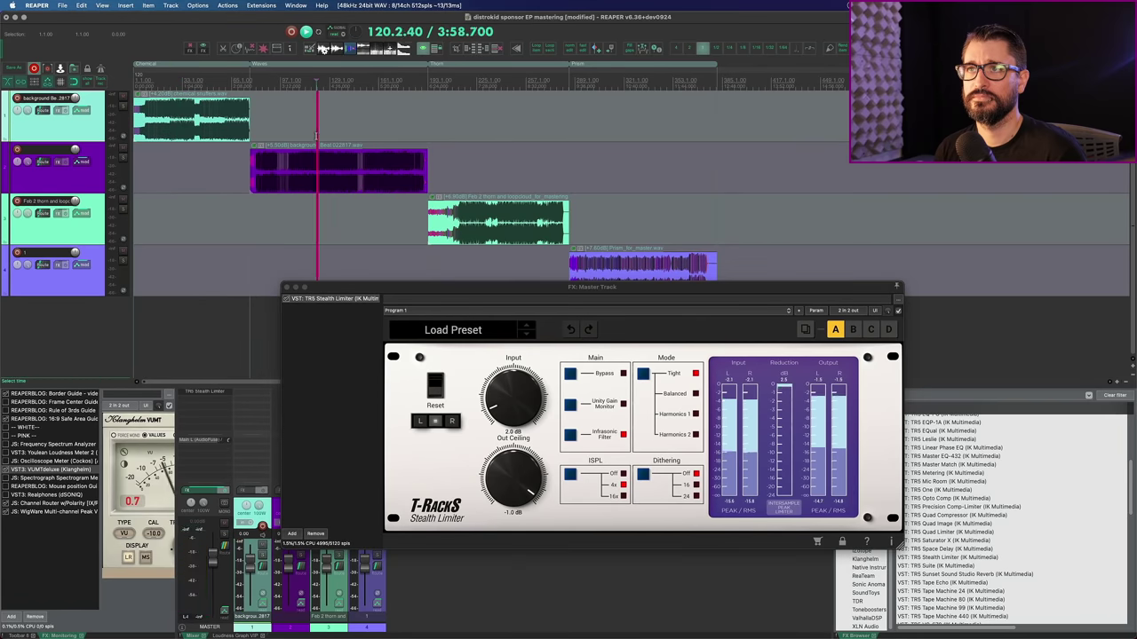
Audition the limiter on the second, third and fourth songs, then stop playback.
{"action": "left_click", "coordinate": [317, 186]}
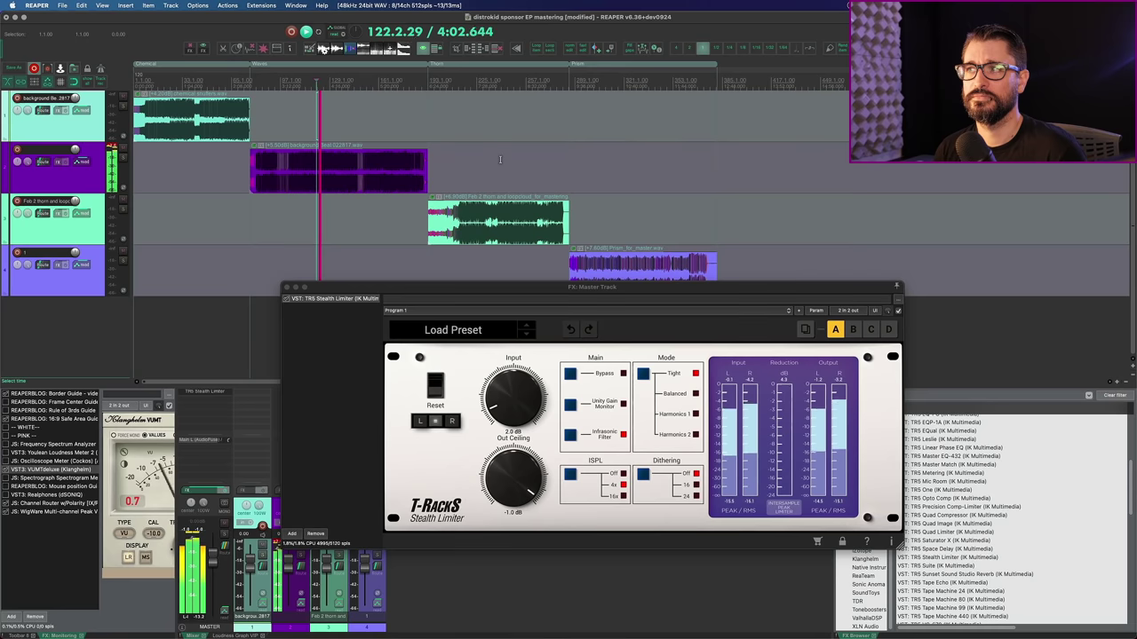
{"action": "left_click", "coordinate": [508, 208]}
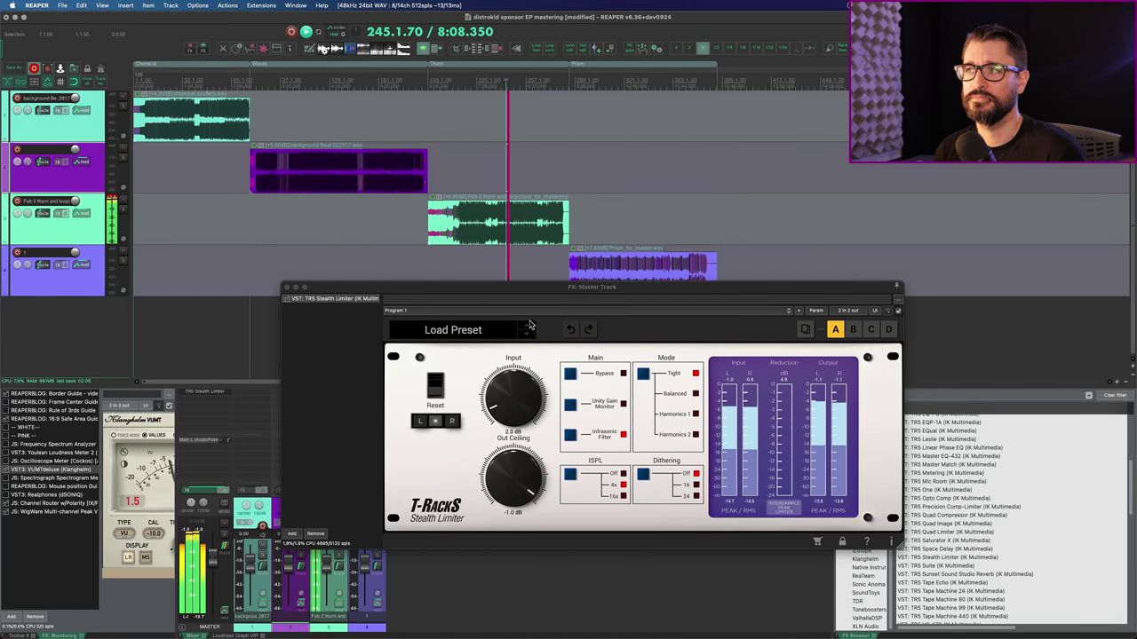
{"action": "left_click", "coordinate": [634, 226]}
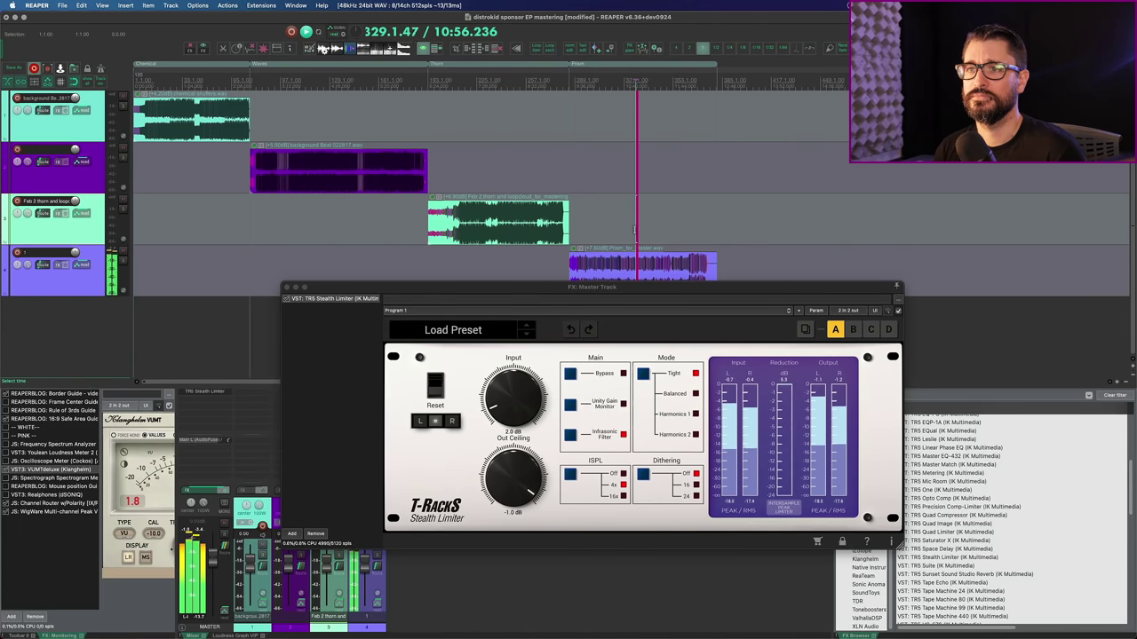
{"action": "key", "text": "space"}
{"action": "left_click_drag", "start_coordinate": [382, 293], "coordinate": [360, 177]}
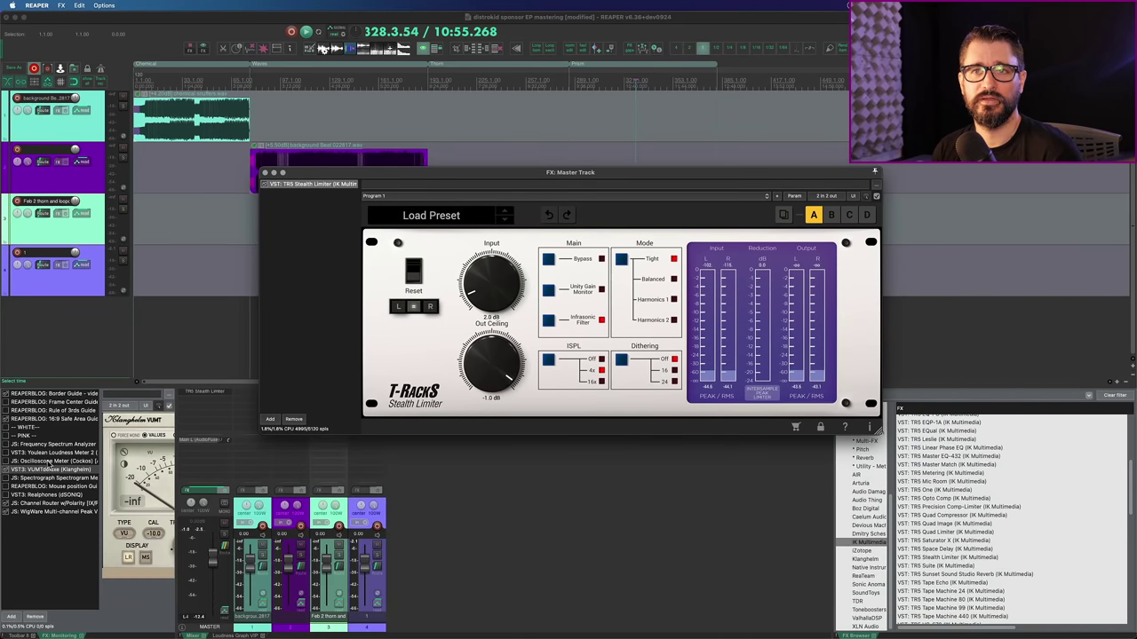
Open Youlean Loudness Meter 2 from monitoring FX, clear its readings, and play the master.
{"action": "double_click", "coordinate": [19, 453]}
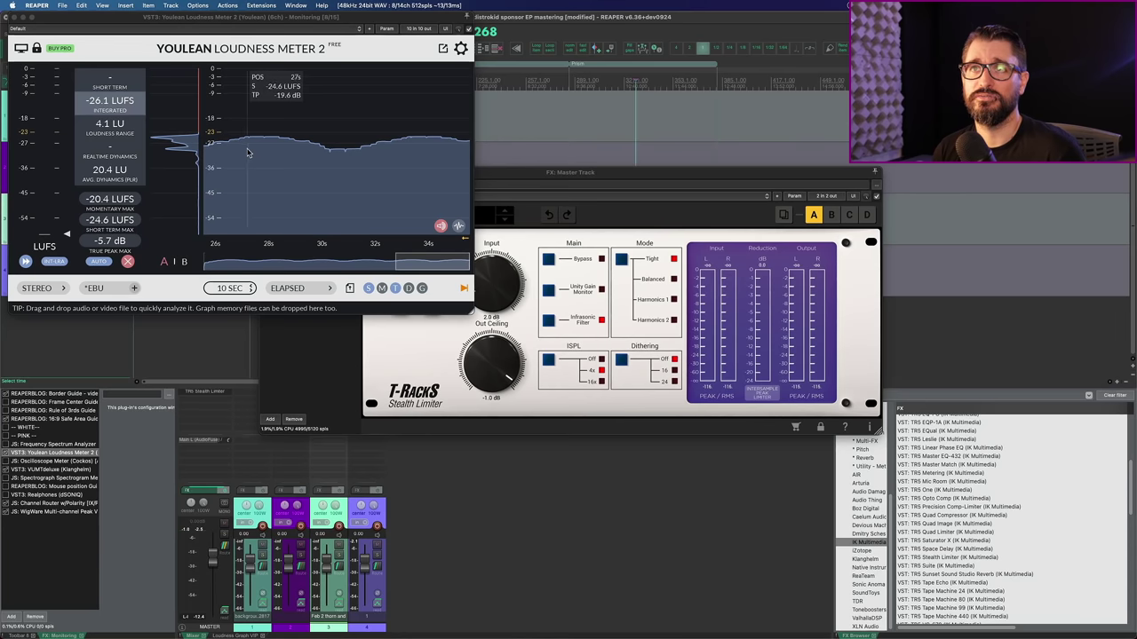
{"action": "left_click", "coordinate": [127, 262]}
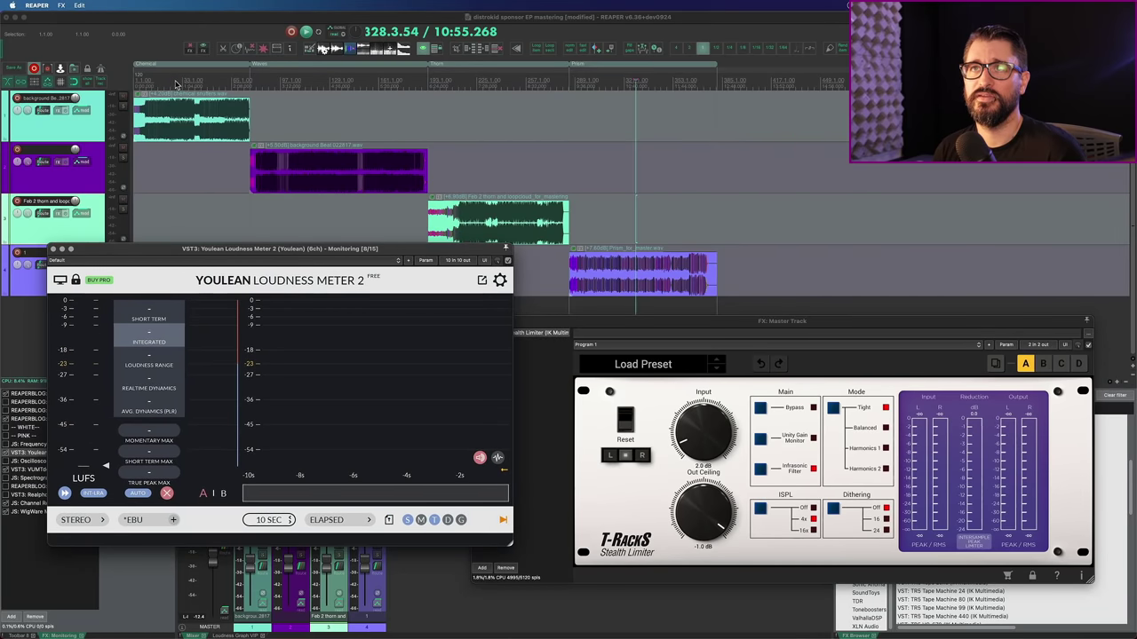
{"action": "left_click", "coordinate": [178, 146]}
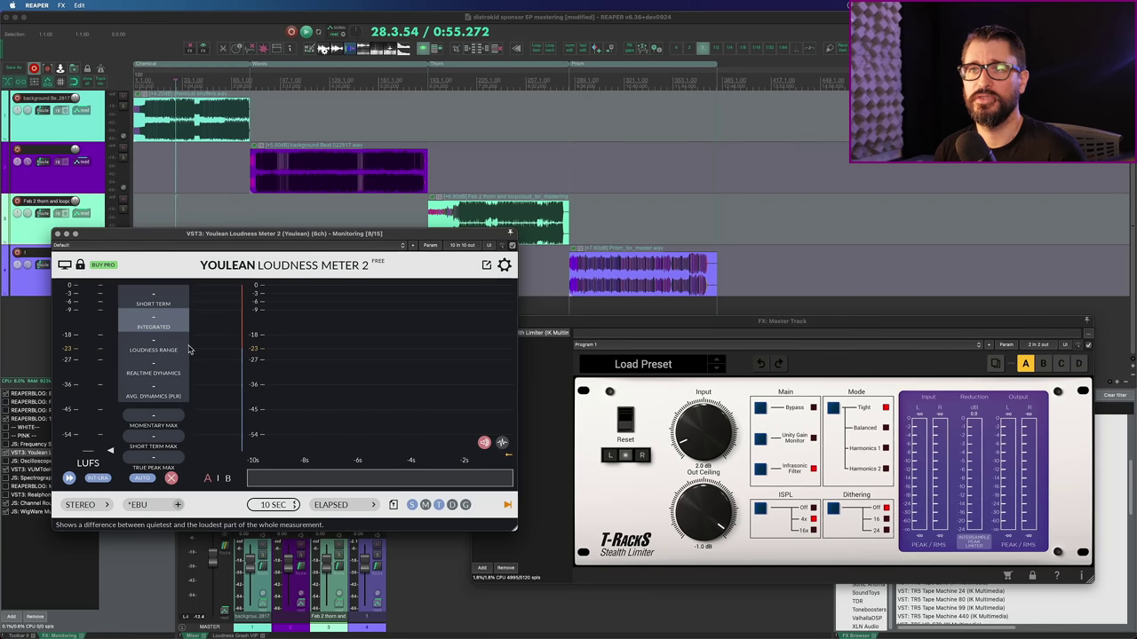
{"action": "key", "text": "space"}
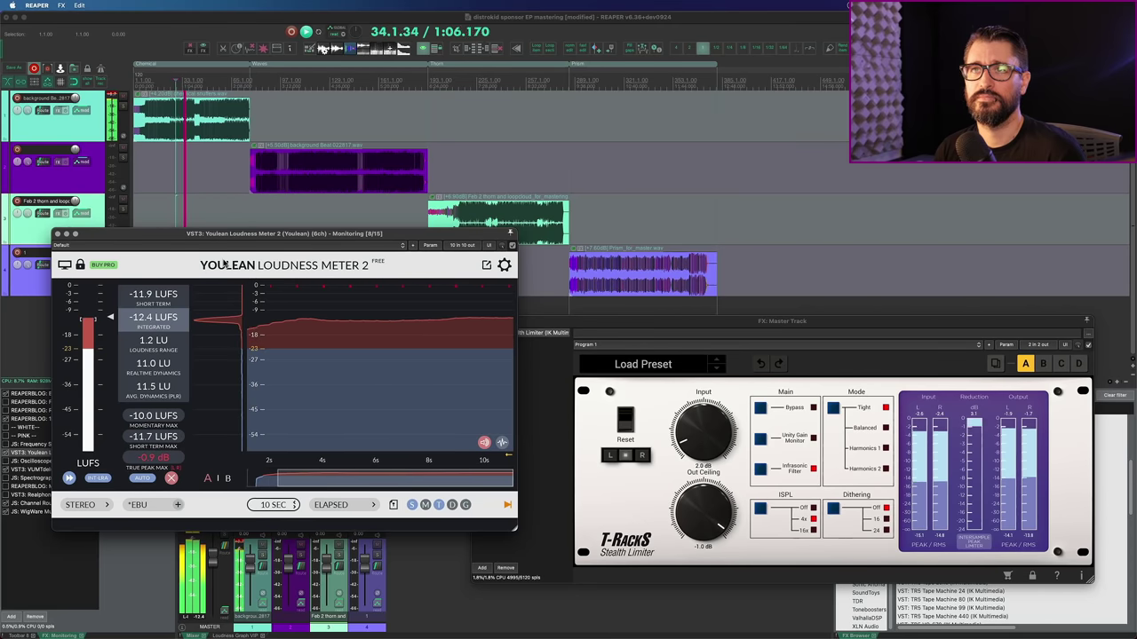
{"action": "left_click", "coordinate": [336, 136]}
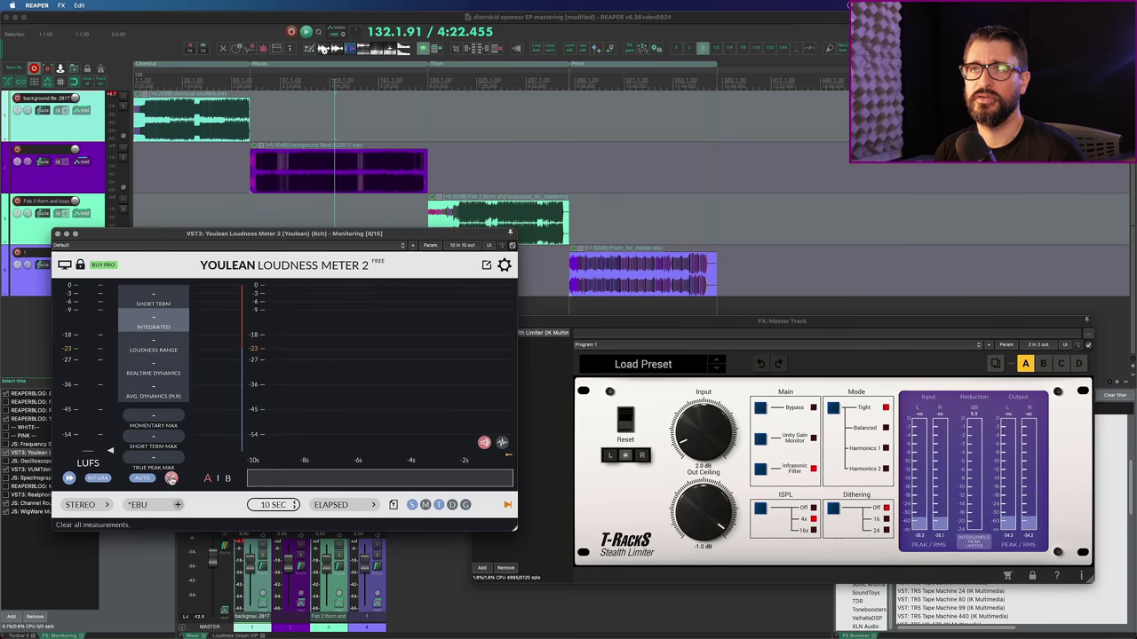
Meter the second song at about -14.2 LUFS integrated, then play the third song.
{"action": "key", "text": "space"}
{"action": "scroll", "coordinate": [542, 189], "scroll_direction": "up", "scroll_amount": 3}
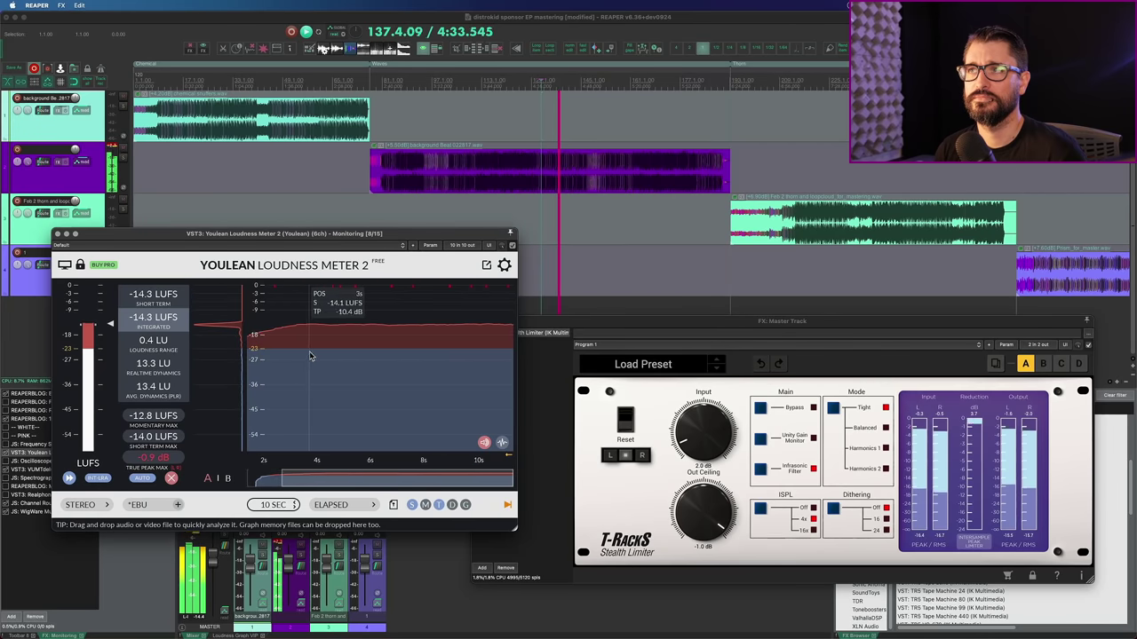
{"action": "key", "text": "space"}
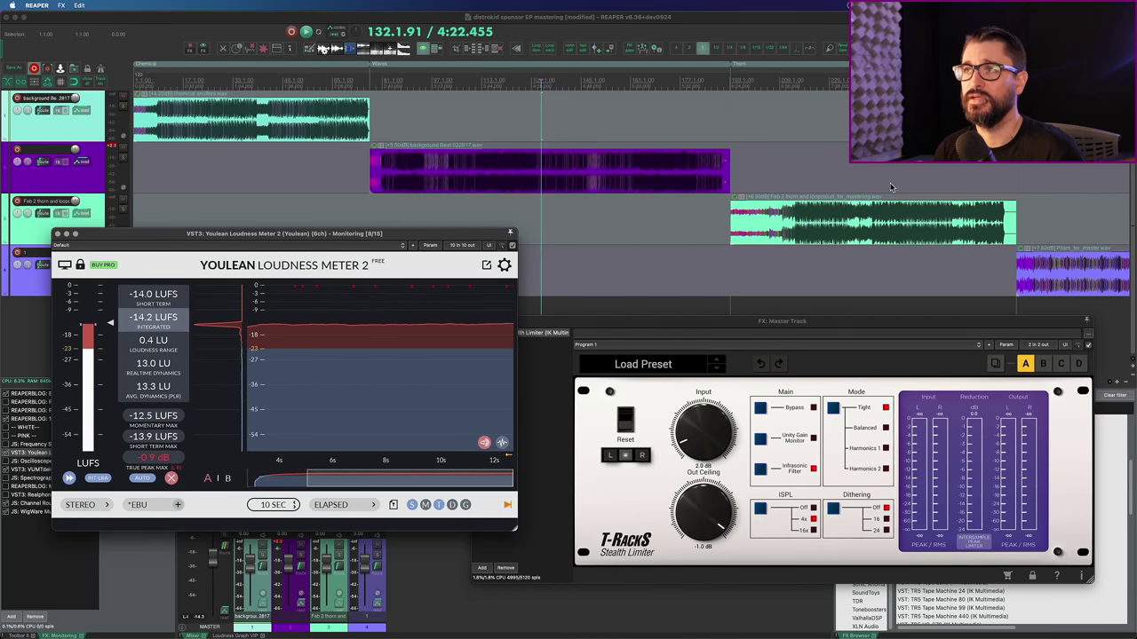
{"action": "left_click", "coordinate": [823, 163]}
{"action": "key", "text": "space"}
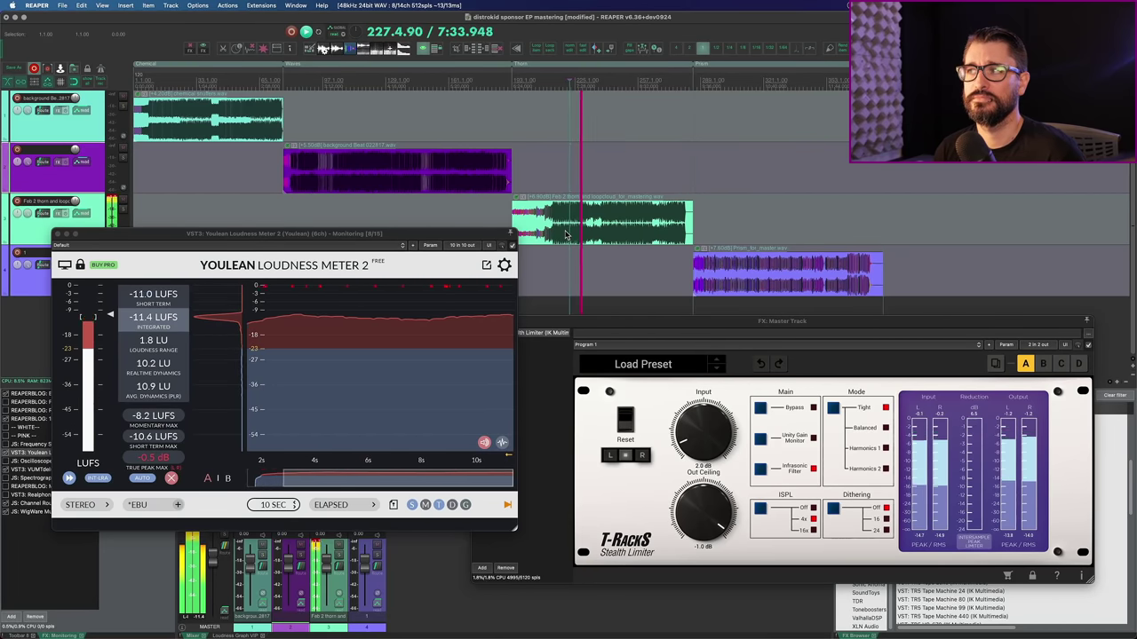
Play passages of the fourth song while watching Youlean's loudness readings.
{"action": "key", "text": "space"}
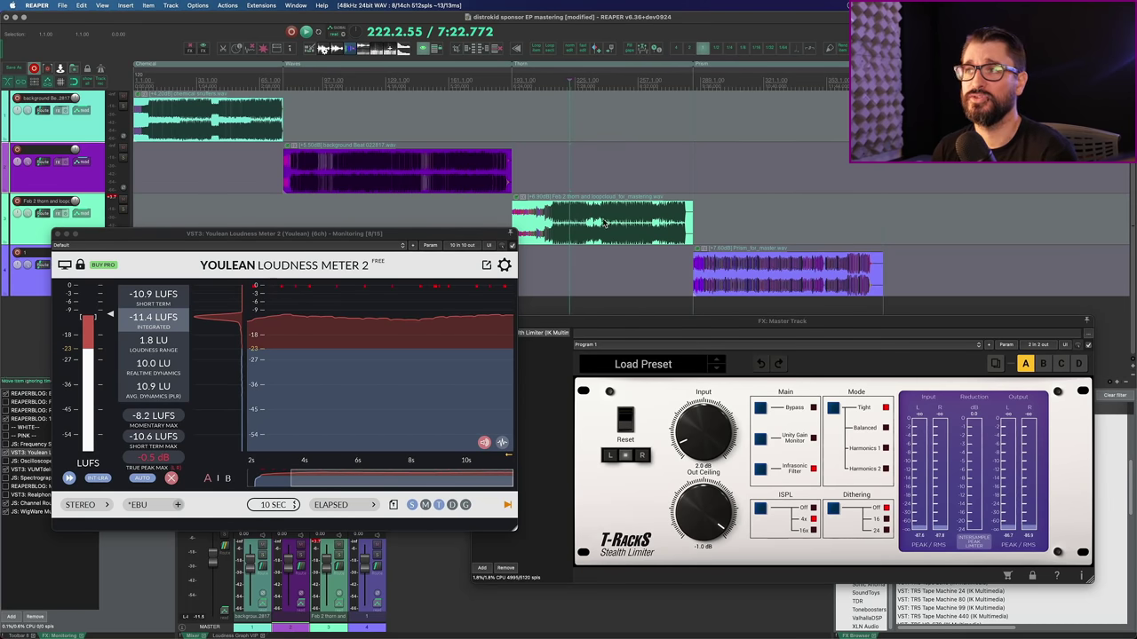
{"action": "left_click", "coordinate": [733, 215]}
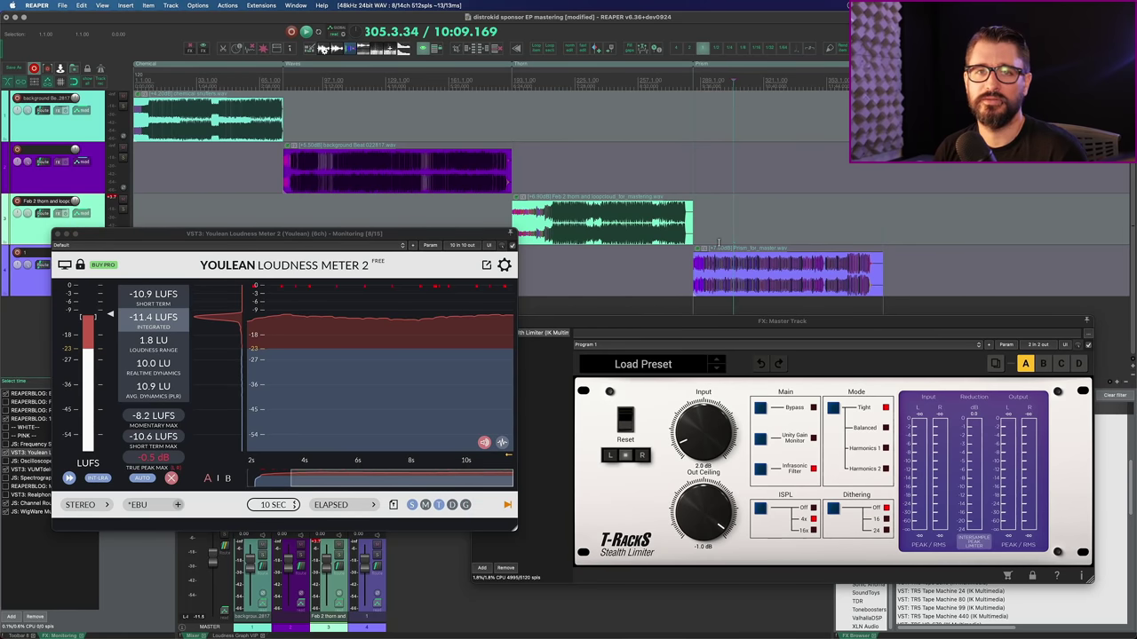
{"action": "key", "text": "space"}
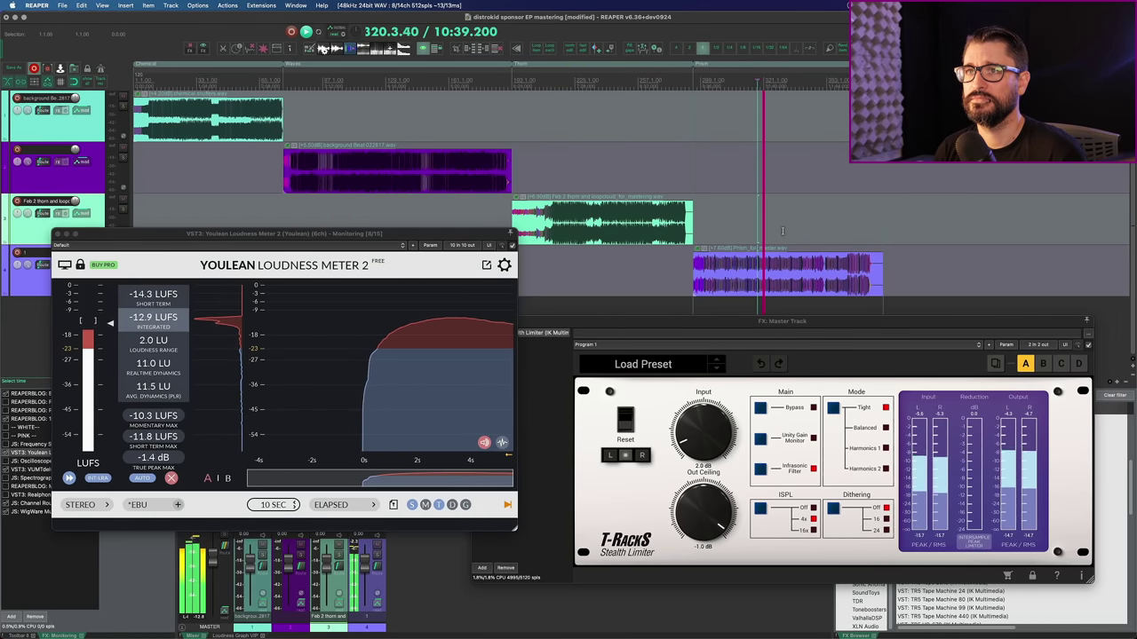
{"action": "left_click", "coordinate": [742, 253]}
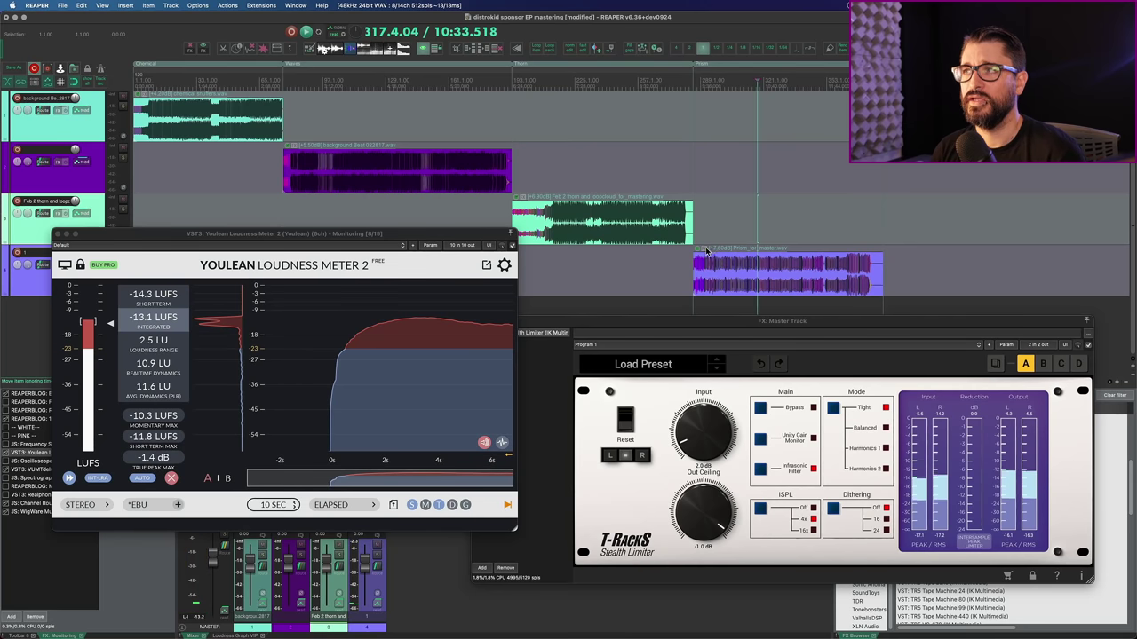
{"action": "mouse_move", "coordinate": [698, 250]}
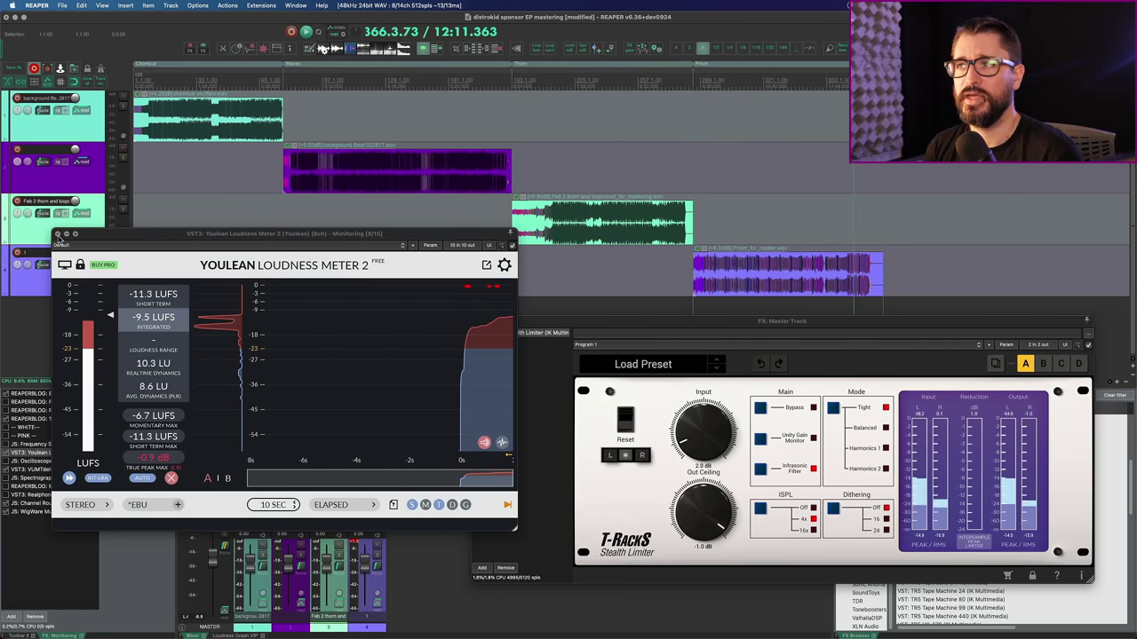
Close the floating Youlean Loudness Meter and Master Track FX windows.
{"action": "left_click", "coordinate": [57, 234]}
{"action": "left_click", "coordinate": [481, 383]}
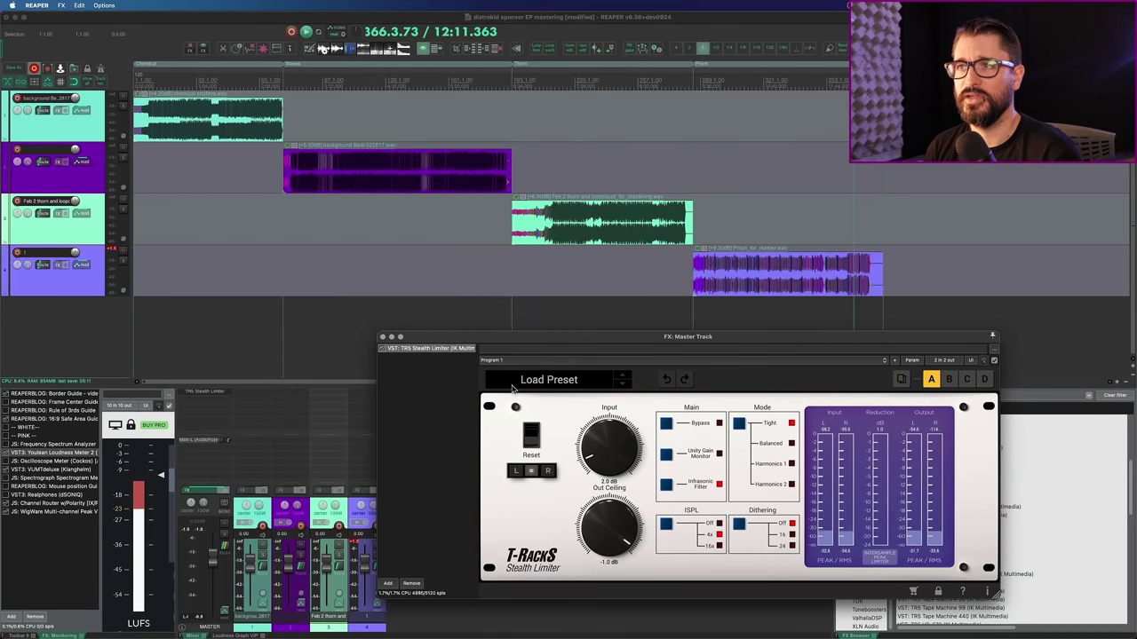
{"action": "left_click", "coordinate": [382, 336]}
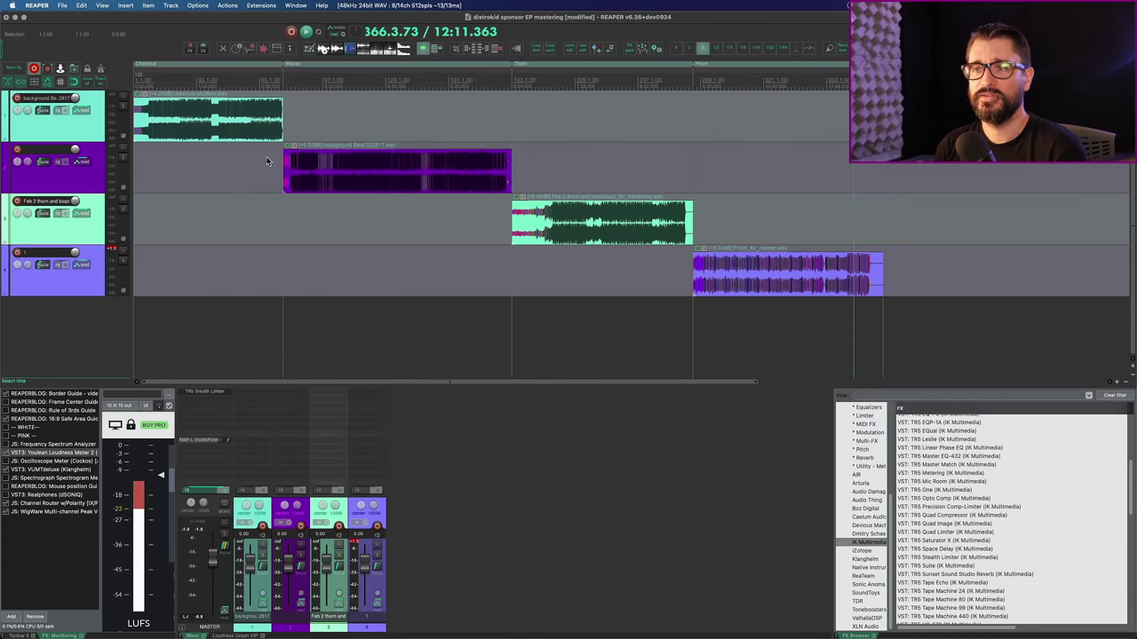
Turn track 1's ReaEQ band 2 into a -2.5 dB dip near 214 Hz, sweeping around 1236 Hz.
{"action": "left_click", "coordinate": [202, 124]}
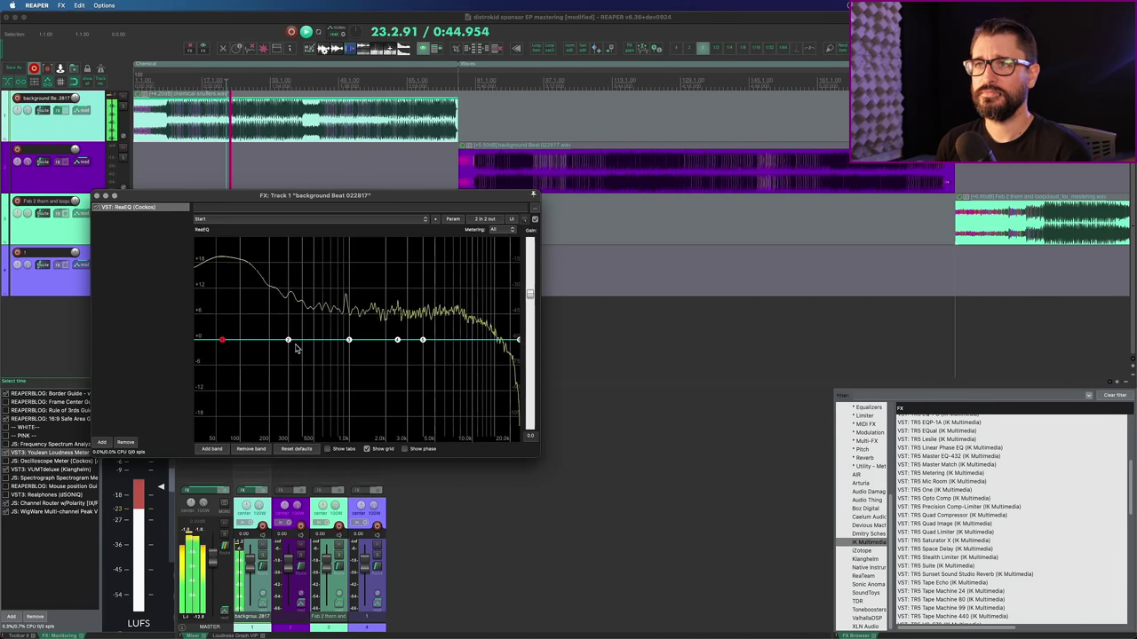
{"action": "mouse_move", "coordinate": [289, 340]}
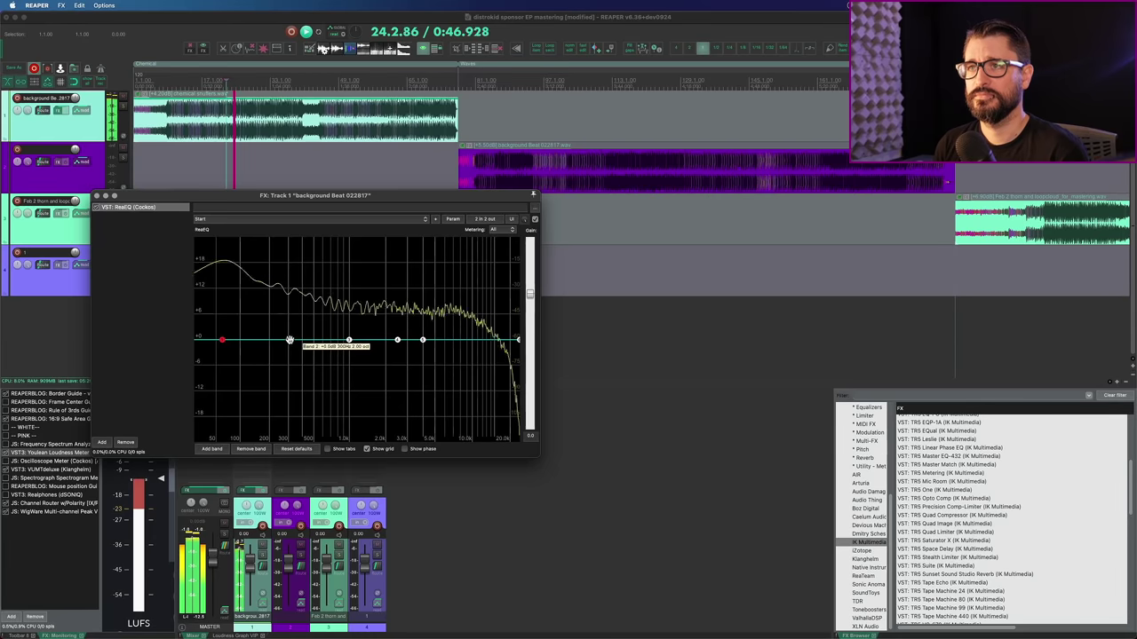
{"action": "left_click", "coordinate": [290, 340]}
{"action": "mouse_move", "coordinate": [288, 334]}
{"action": "left_mouse_down"}
{"action": "mouse_move", "coordinate": [287, 279]}
{"action": "mouse_move", "coordinate": [271, 284]}
{"action": "mouse_move", "coordinate": [284, 286]}
{"action": "mouse_move", "coordinate": [286, 352]}
{"action": "mouse_move", "coordinate": [280, 343]}
{"action": "left_mouse_up"}
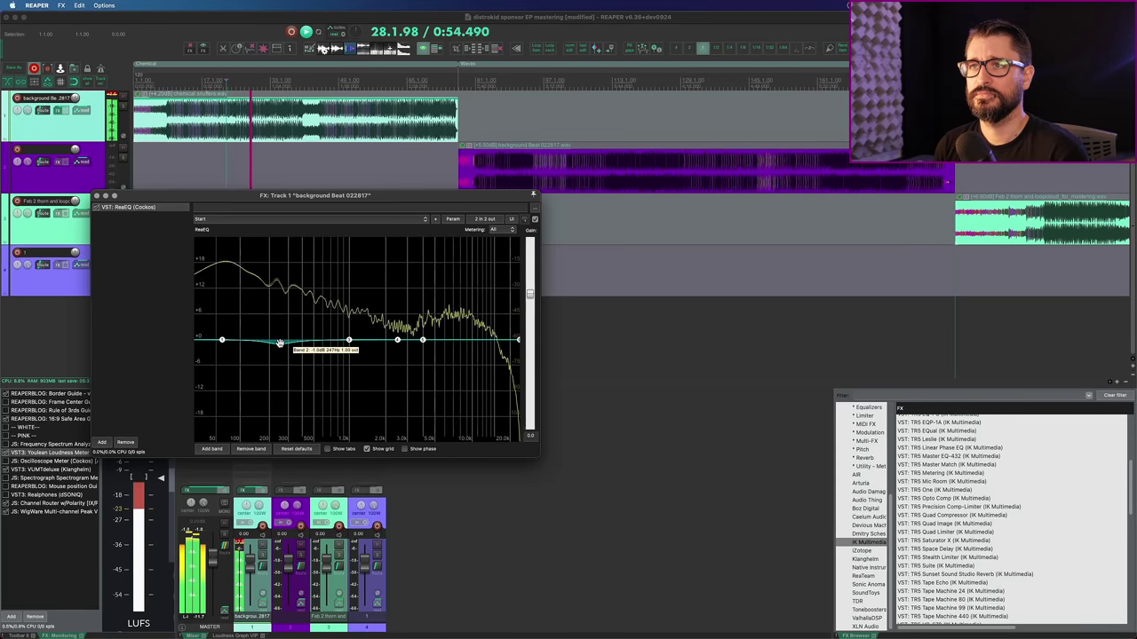
{"action": "left_click_drag", "start_coordinate": [279, 324], "coordinate": [273, 349]}
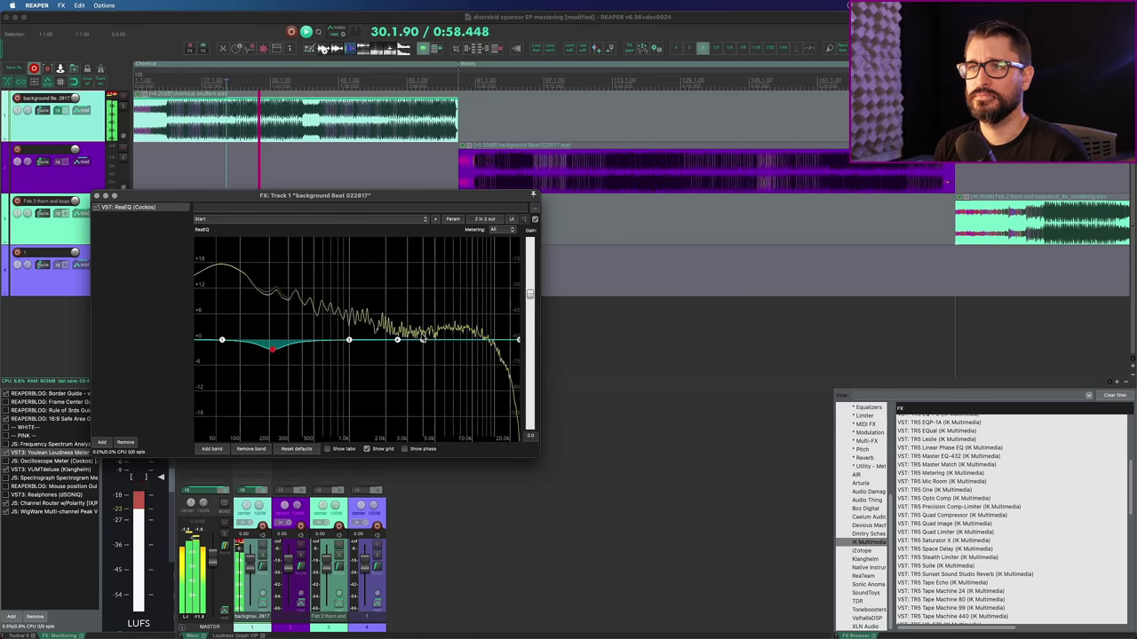
{"action": "mouse_move", "coordinate": [349, 339]}
{"action": "left_mouse_down"}
{"action": "mouse_move", "coordinate": [368, 301]}
{"action": "mouse_move", "coordinate": [329, 291]}
{"action": "mouse_move", "coordinate": [355, 324]}
{"action": "mouse_move", "coordinate": [386, 336]}
{"action": "mouse_move", "coordinate": [435, 314]}
{"action": "mouse_move", "coordinate": [340, 329]}
{"action": "mouse_move", "coordinate": [354, 326]}
{"action": "mouse_move", "coordinate": [351, 343]}
{"action": "left_mouse_up"}
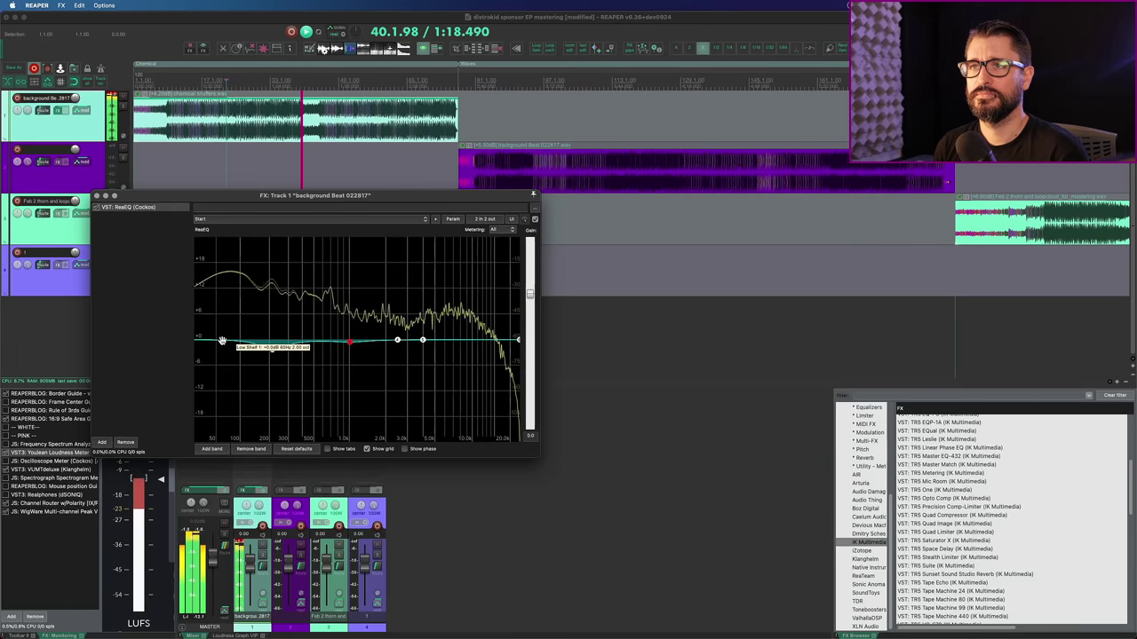
Cut the 80 Hz low shelf to -1.7 dB and raise the high shelf about +3 dB near 2 kHz.
{"action": "left_click_drag", "start_coordinate": [223, 341], "coordinate": [259, 349]}
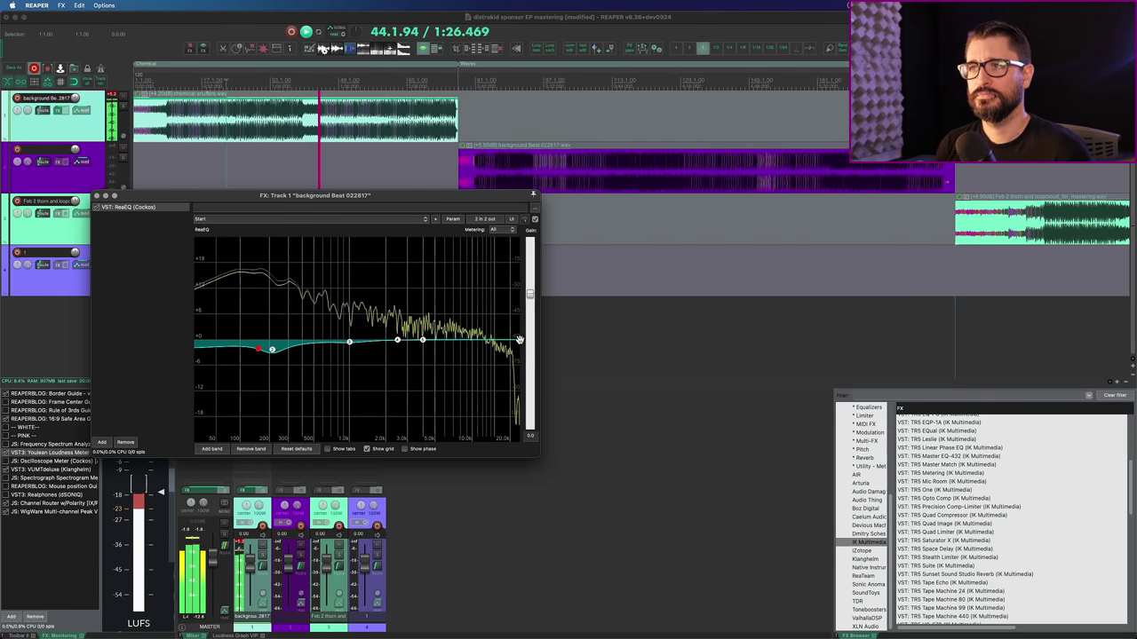
{"action": "mouse_move", "coordinate": [519, 339]}
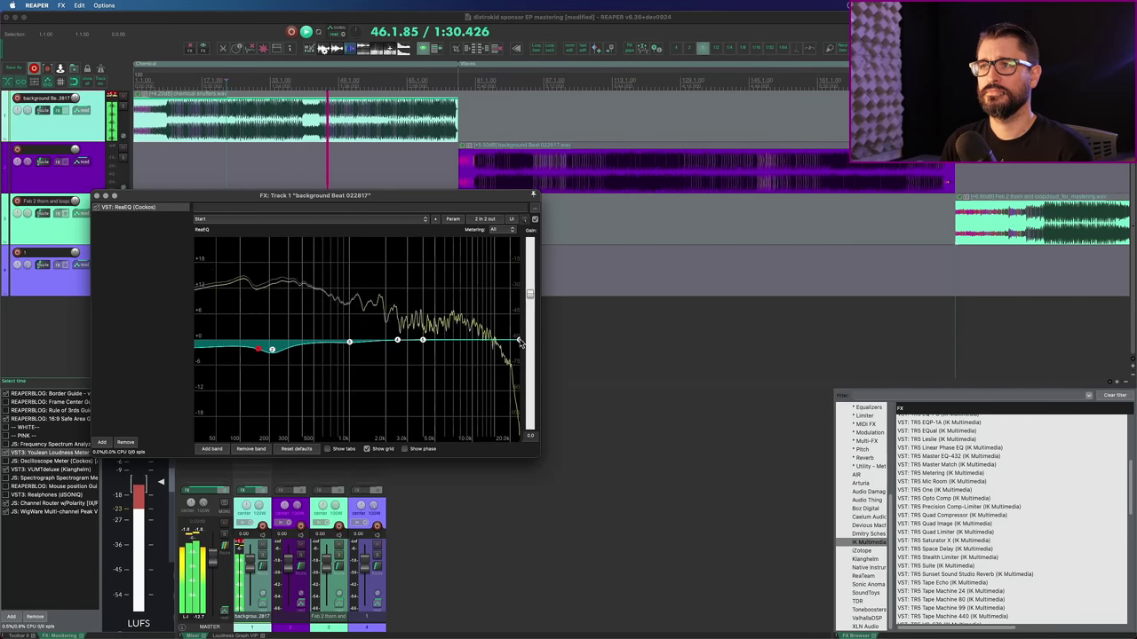
{"action": "mouse_move", "coordinate": [380, 340]}
{"action": "left_mouse_down"}
{"action": "mouse_move", "coordinate": [387, 321]}
{"action": "mouse_move", "coordinate": [392, 353]}
{"action": "mouse_move", "coordinate": [390, 329]}
{"action": "left_mouse_up"}
Play later in the first song and ease the high shelf down to +1.6 dB.
{"action": "key", "text": "space"}
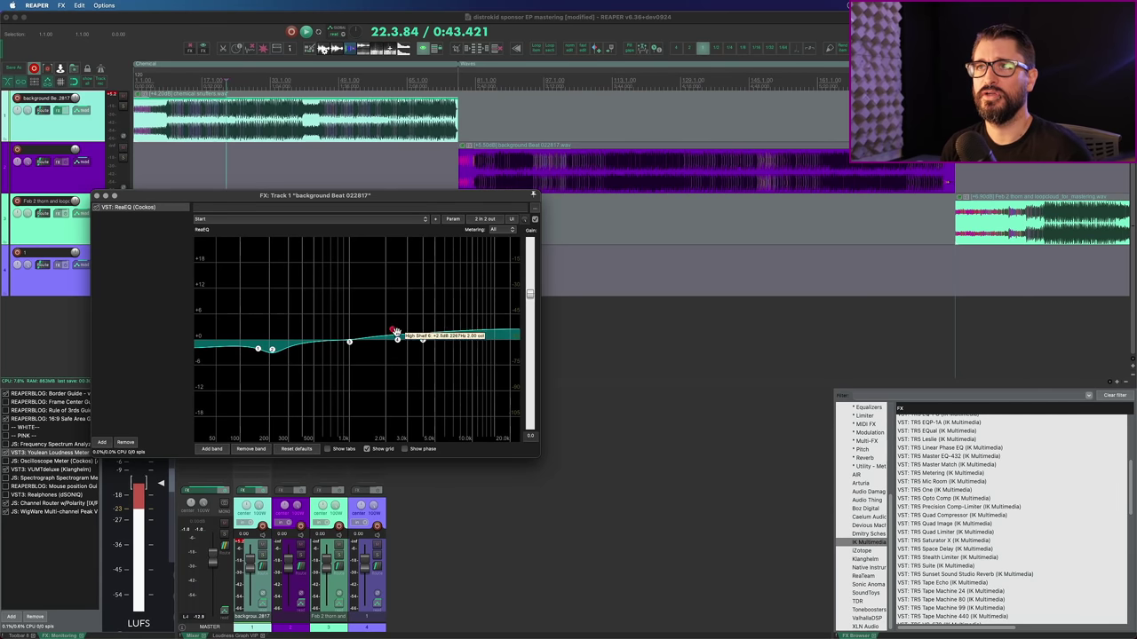
{"action": "left_click", "coordinate": [372, 82]}
{"action": "key", "text": "space"}
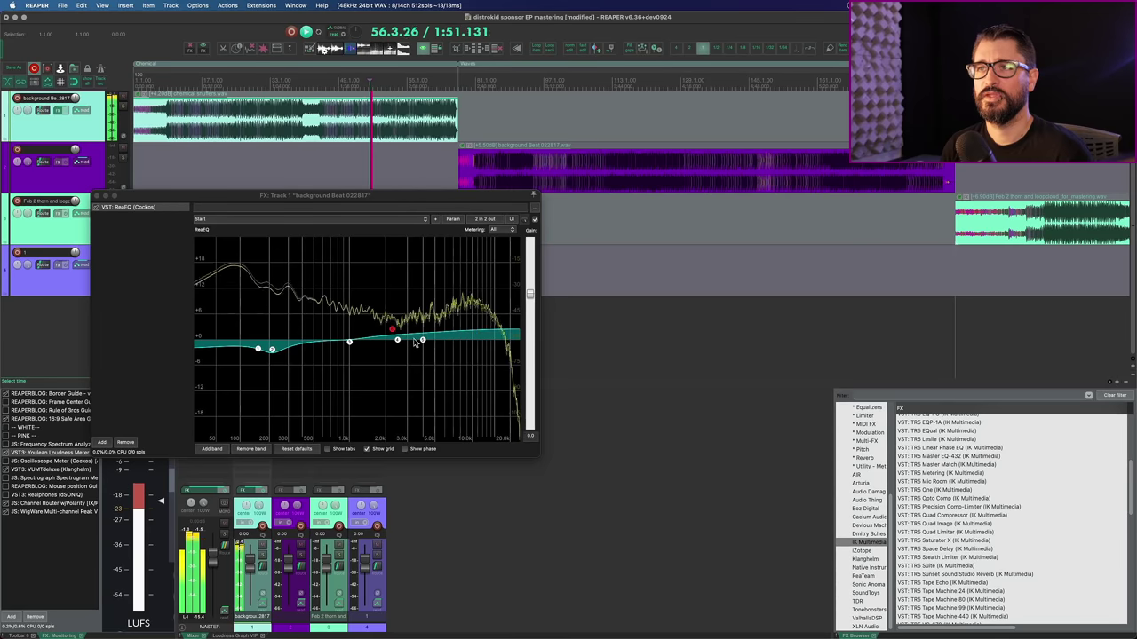
{"action": "left_click_drag", "start_coordinate": [393, 330], "coordinate": [395, 334]}
{"action": "key", "text": "space"}
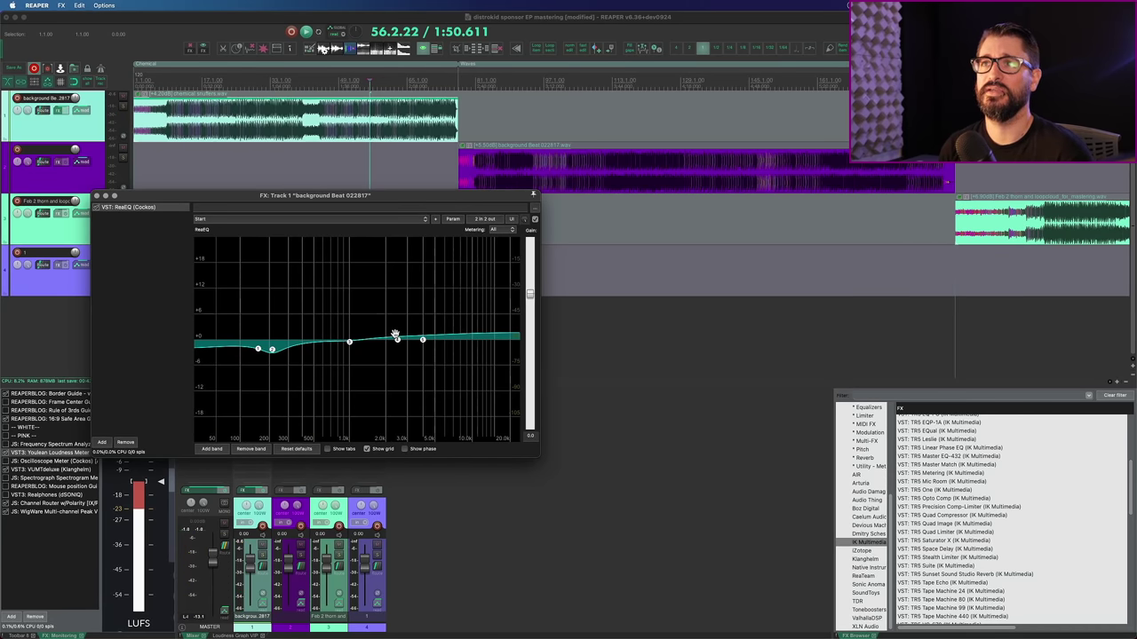
{"action": "left_click", "coordinate": [403, 119]}
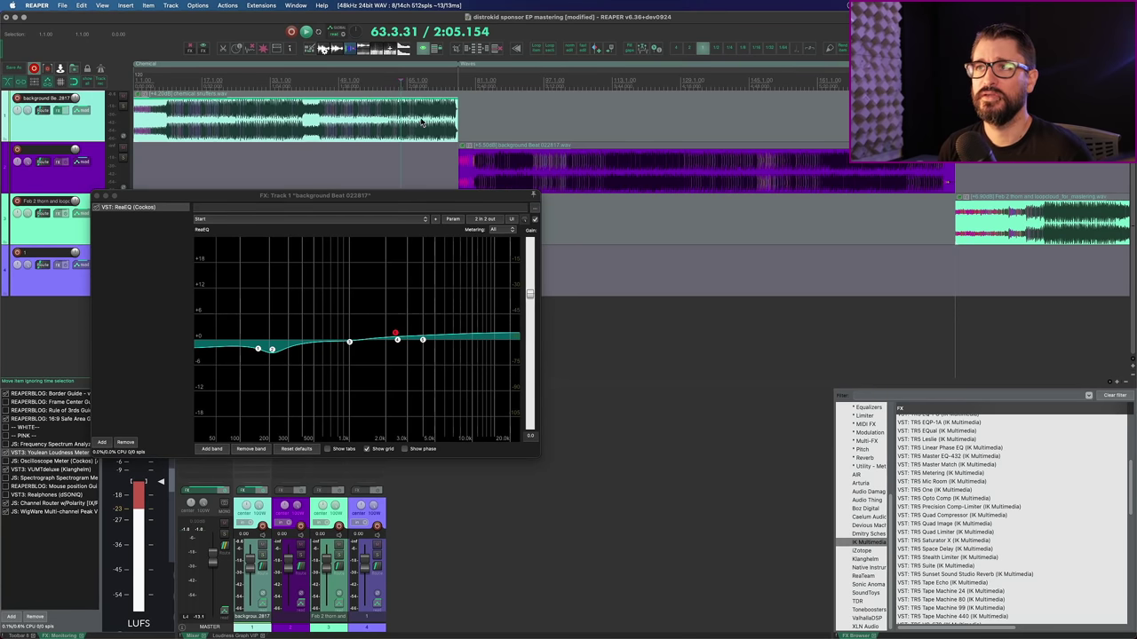
{"action": "left_click", "coordinate": [490, 198]}
Close track 1's EQ and insert ReaEQ on the second song's track.
{"action": "key", "text": "Escape"}
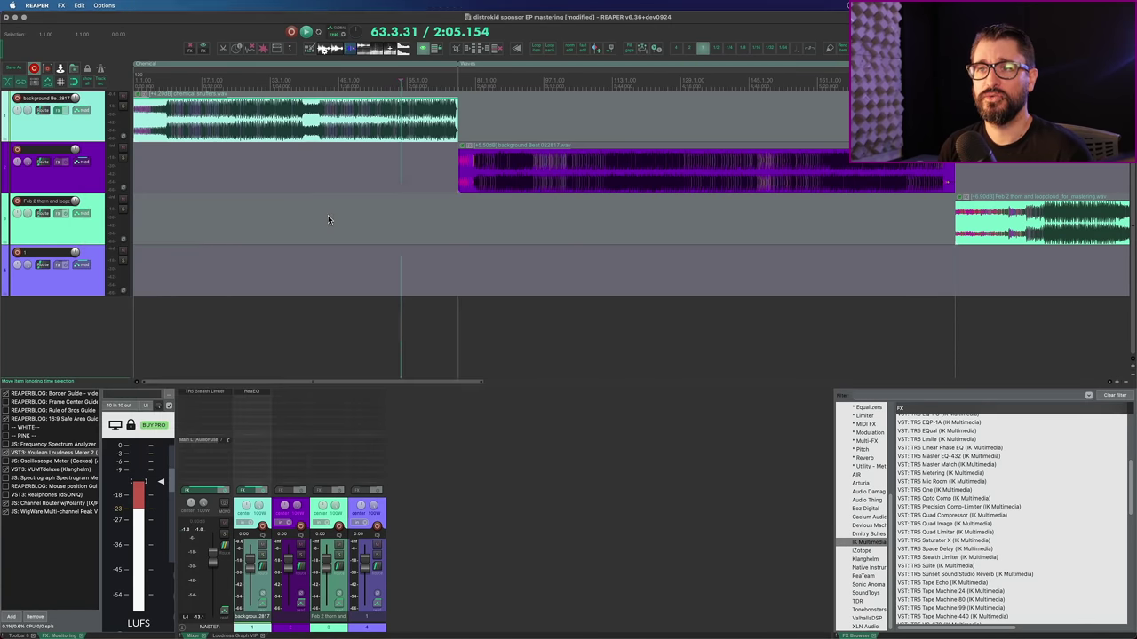
{"action": "left_click", "coordinate": [305, 507]}
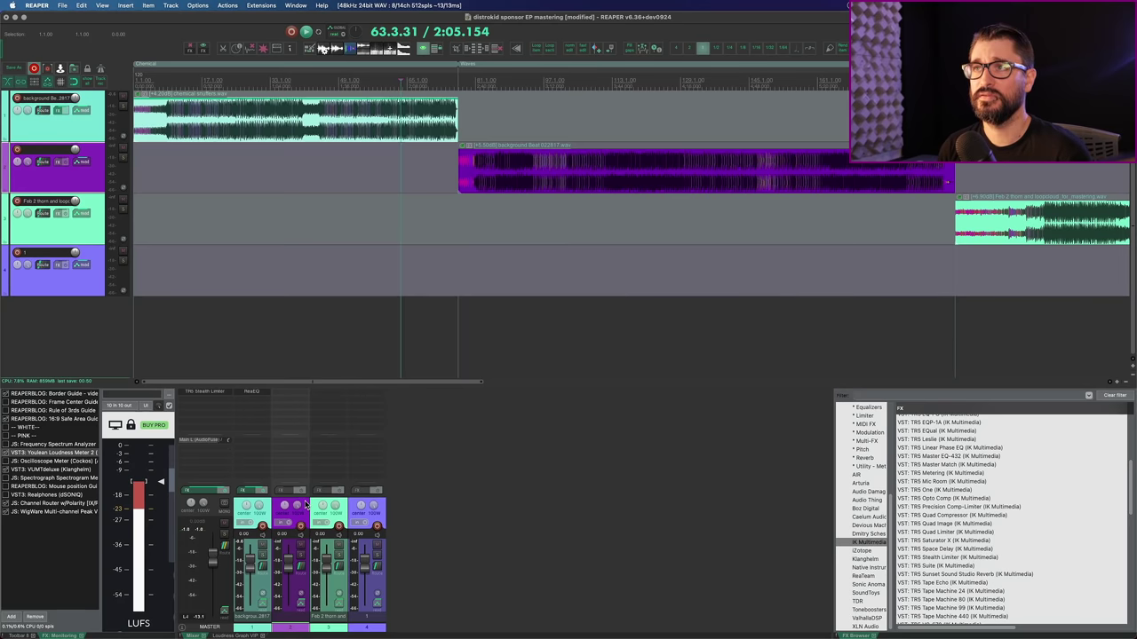
{"action": "key", "text": "e"}
{"action": "left_click_drag", "start_coordinate": [353, 35], "coordinate": [585, 264]}
Play the second song and shape a bell of about +9.5 dB near 230 Hz.
{"action": "left_click", "coordinate": [506, 108]}
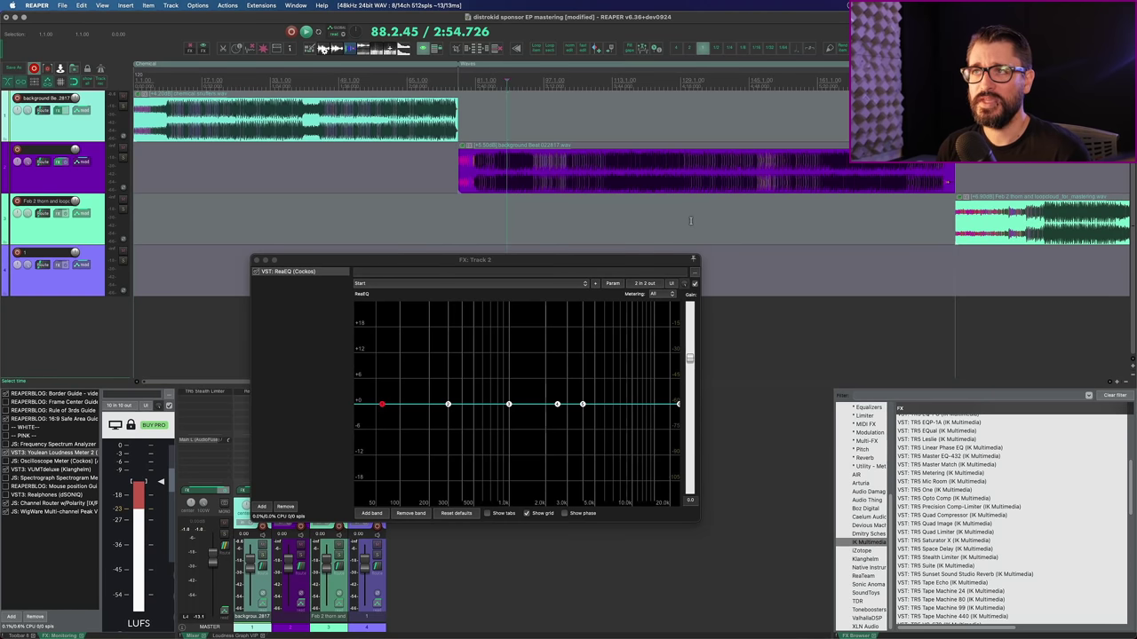
{"action": "scroll", "coordinate": [690, 220], "scroll_direction": "right", "scroll_amount": 5}
{"action": "left_click", "coordinate": [434, 182]}
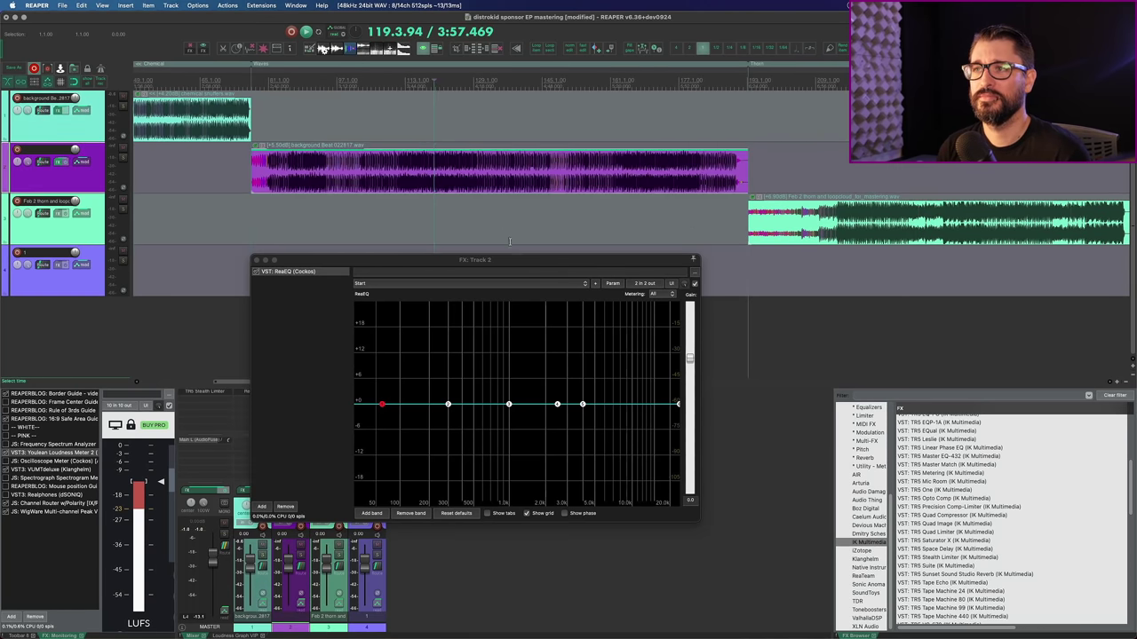
{"action": "key", "text": "space"}
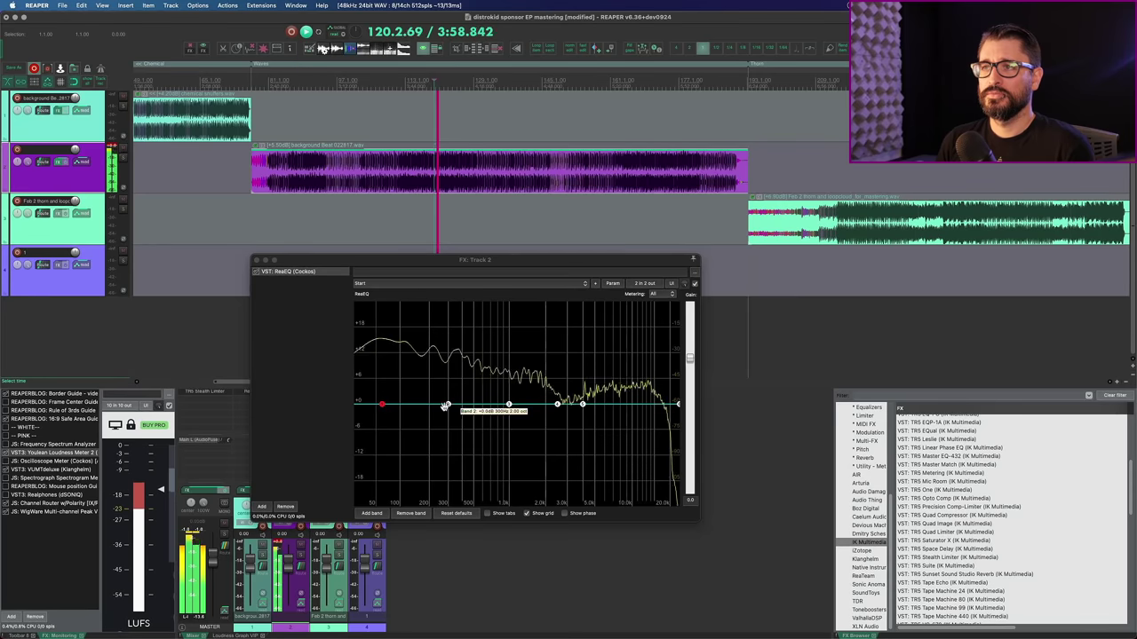
{"action": "mouse_move", "coordinate": [447, 405]}
{"action": "left_mouse_down"}
{"action": "mouse_move", "coordinate": [436, 373]}
{"action": "mouse_move", "coordinate": [447, 350]}
{"action": "mouse_move", "coordinate": [437, 433]}
{"action": "mouse_move", "coordinate": [440, 416]}
{"action": "left_mouse_up"}
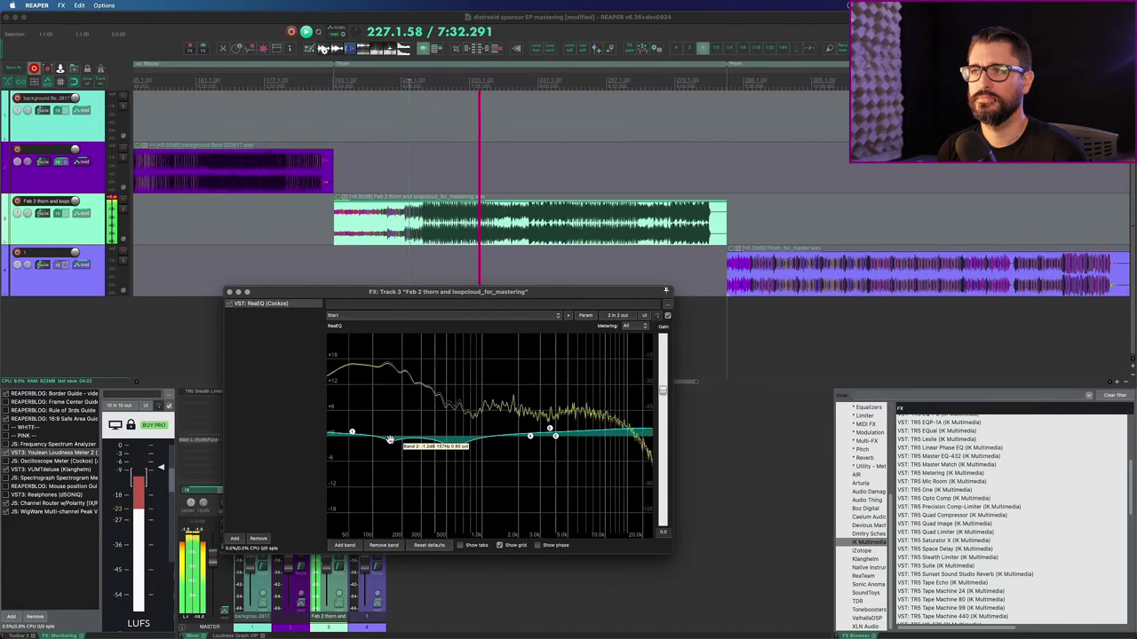
Boost the third song's band 4 by 3.3 dB at 3668 Hz; cut the fourth's band 3 to -4.6 dB.
{"action": "left_click", "coordinate": [668, 316]}
{"action": "left_click", "coordinate": [667, 317]}
{"action": "left_click_drag", "start_coordinate": [531, 436], "coordinate": [580, 441]}
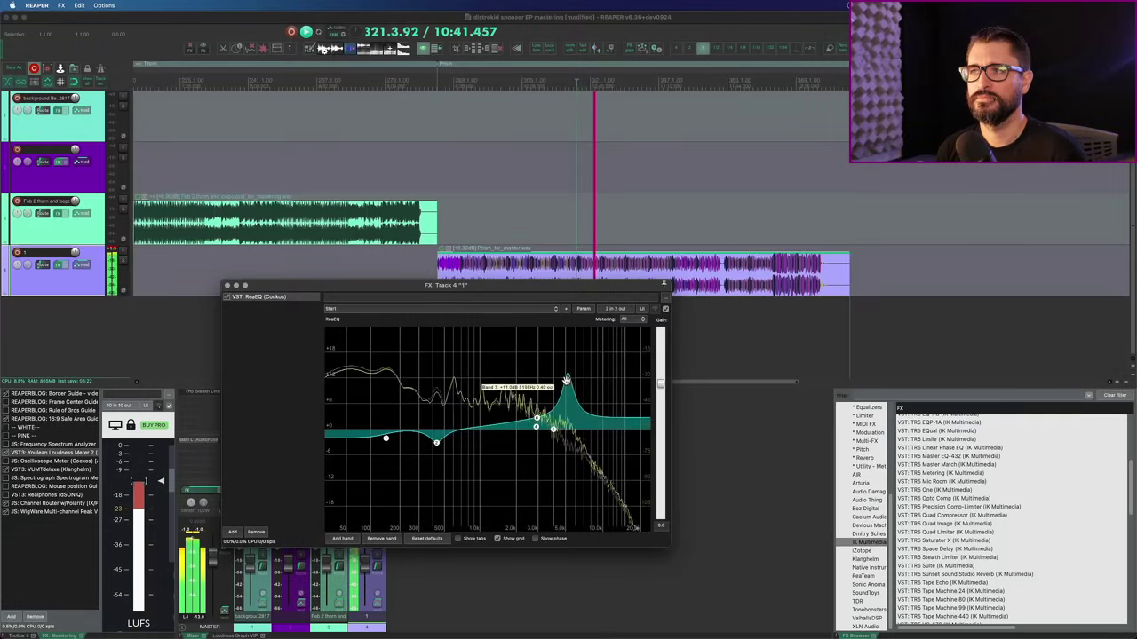
{"action": "left_click_drag", "start_coordinate": [565, 380], "coordinate": [569, 442]}
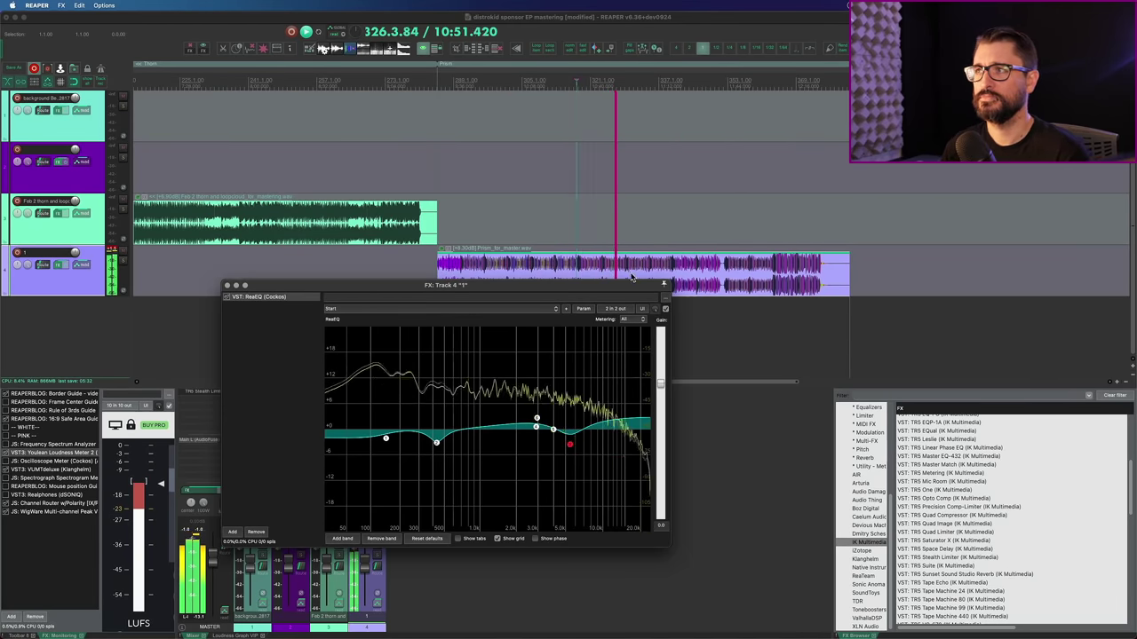
Show ReaEQ's band controls and time-select the Prism song's ending.
{"action": "key", "text": "space"}
{"action": "left_click", "coordinate": [458, 538]}
{"action": "left_click_drag", "start_coordinate": [457, 287], "coordinate": [524, 370]}
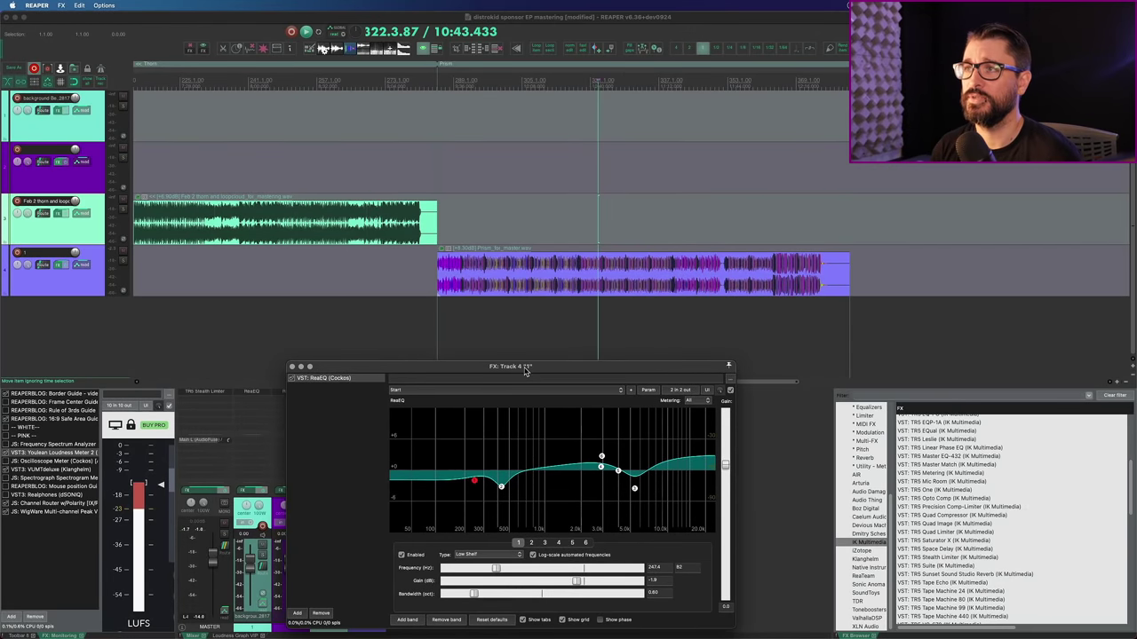
{"action": "left_click", "coordinate": [779, 284]}
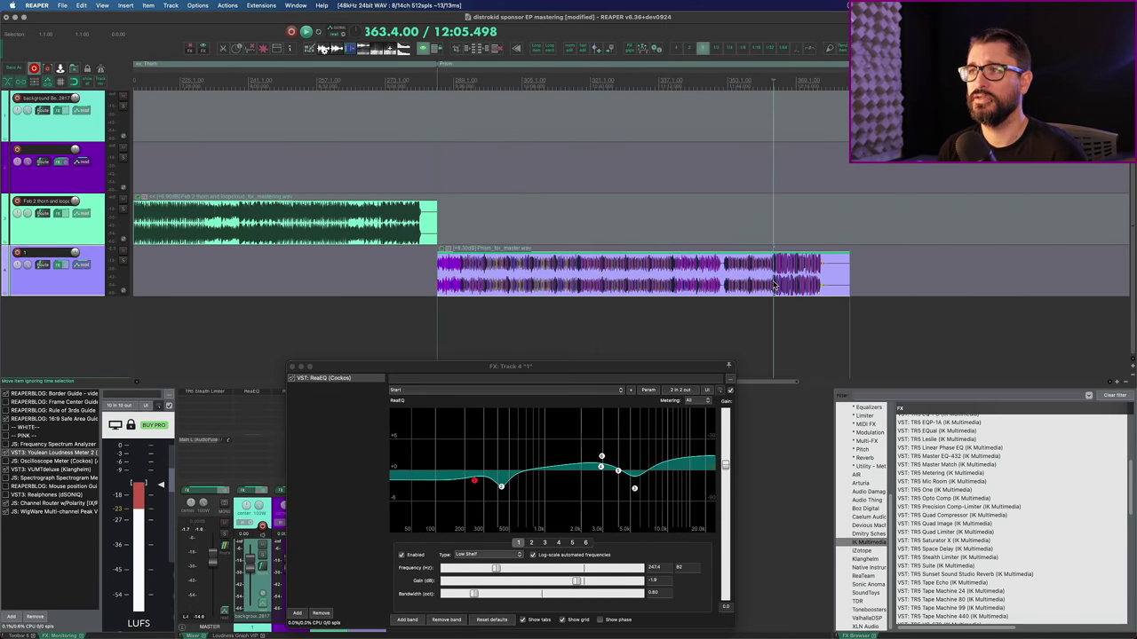
{"action": "scroll", "coordinate": [728, 310], "scroll_direction": "right", "scroll_amount": 5}
{"action": "left_click", "coordinate": [611, 297]}
{"action": "scroll", "coordinate": [612, 300], "scroll_direction": "up", "scroll_amount": 5}
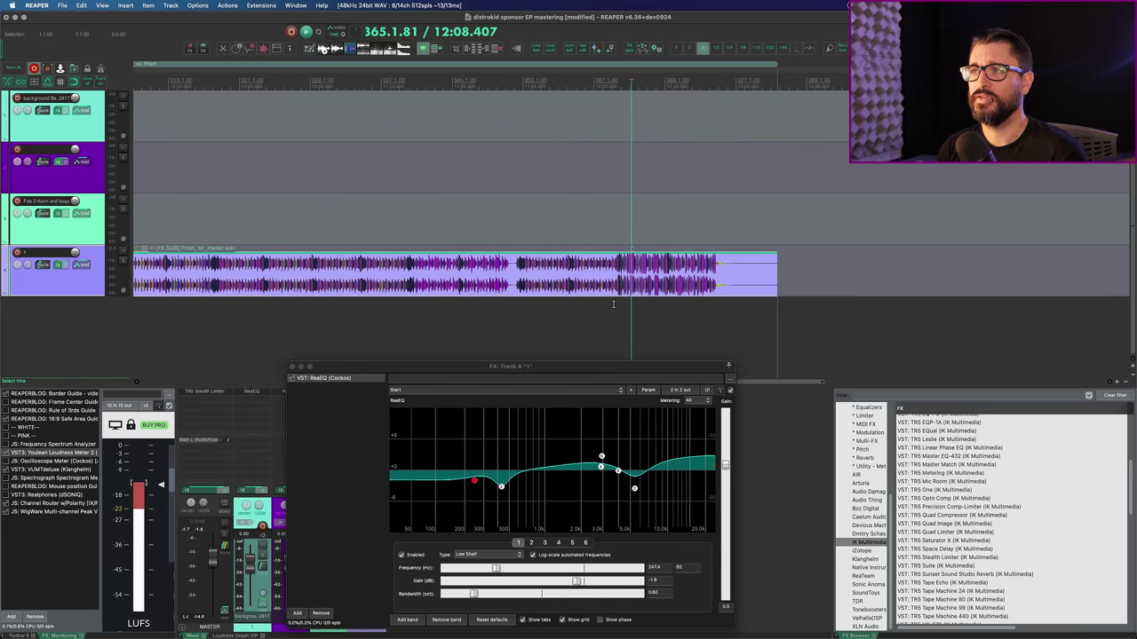
{"action": "scroll", "coordinate": [610, 289], "scroll_direction": "up", "scroll_amount": 2}
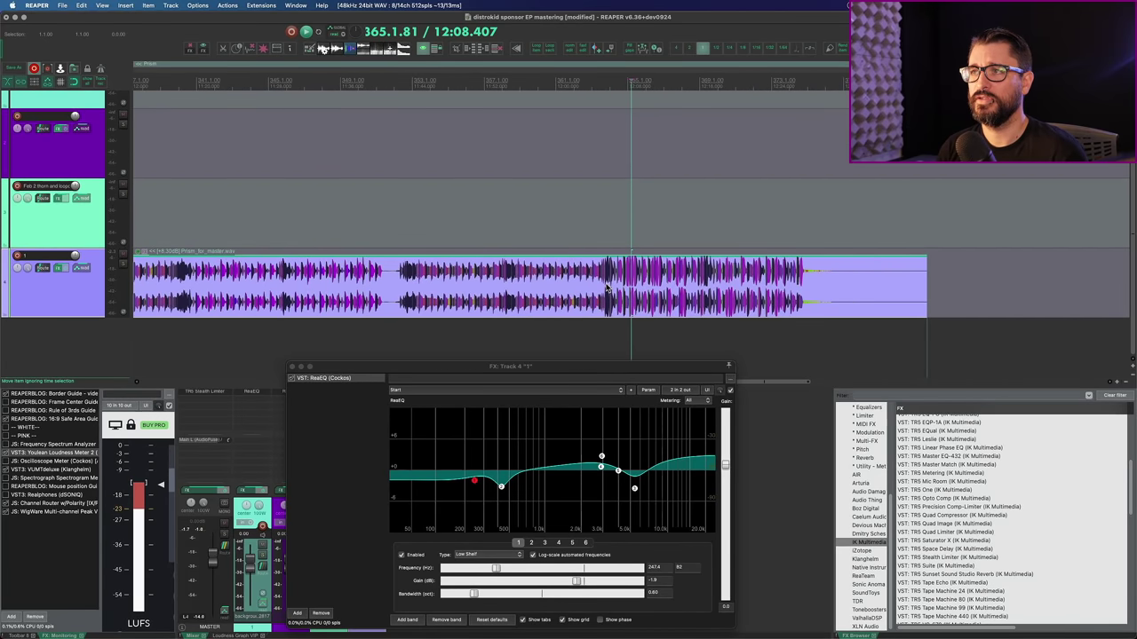
{"action": "left_click_drag", "start_coordinate": [598, 309], "coordinate": [881, 300]}
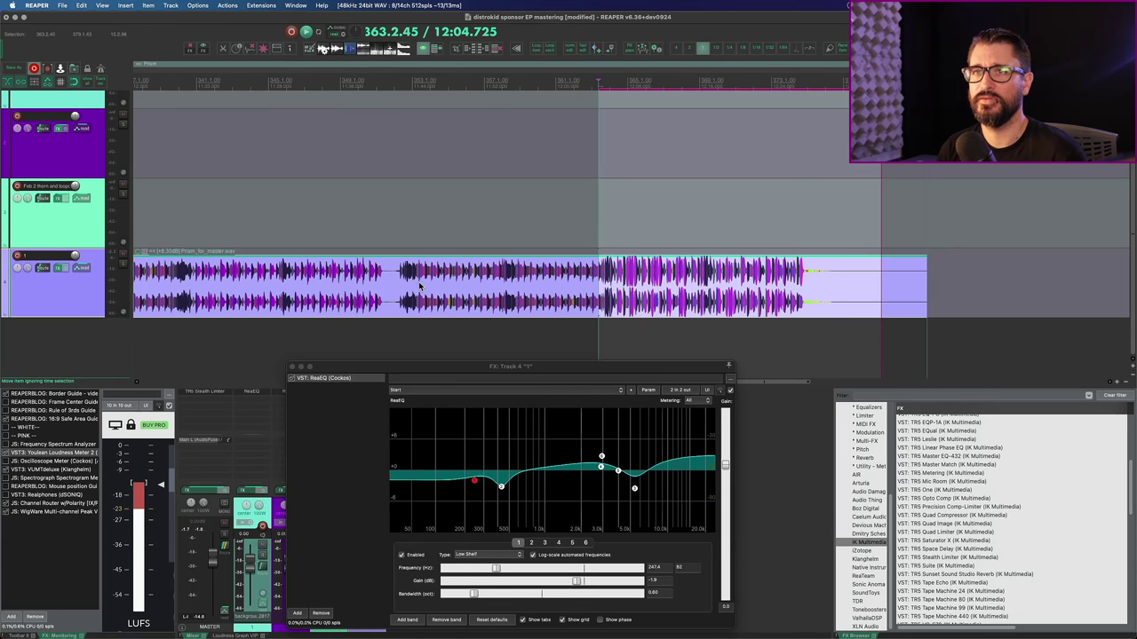
Show the low-shelf gain as a track envelope and lower it to -4.2 dB over the selection.
{"action": "left_click", "coordinate": [296, 450]}
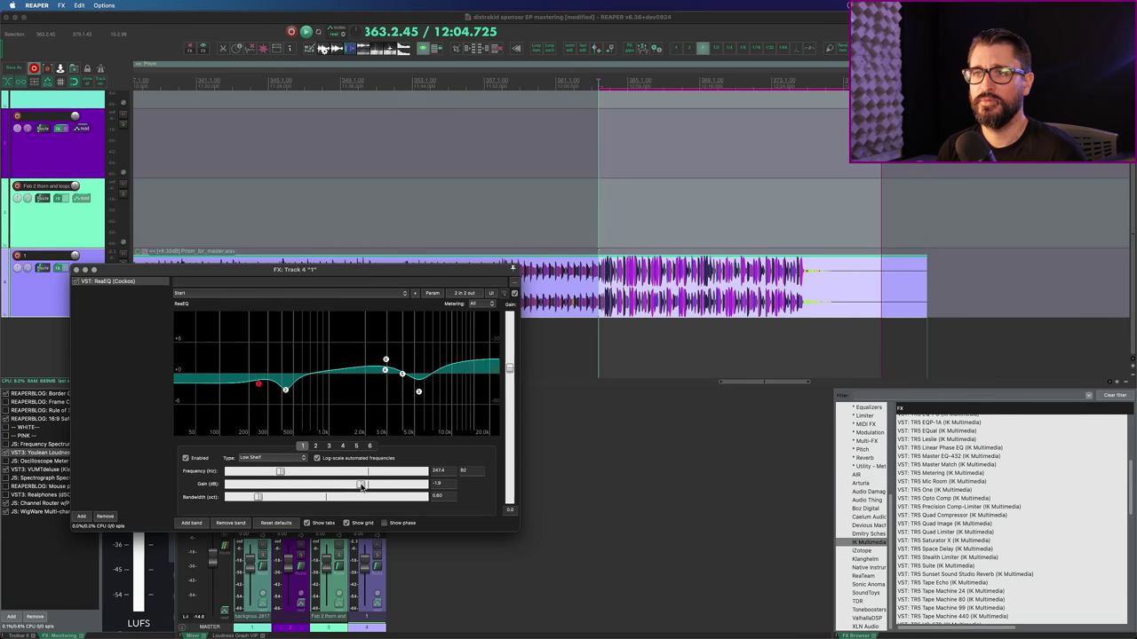
{"action": "left_click_drag", "start_coordinate": [360, 484], "coordinate": [365, 489]}
{"action": "left_click", "coordinate": [432, 293]}
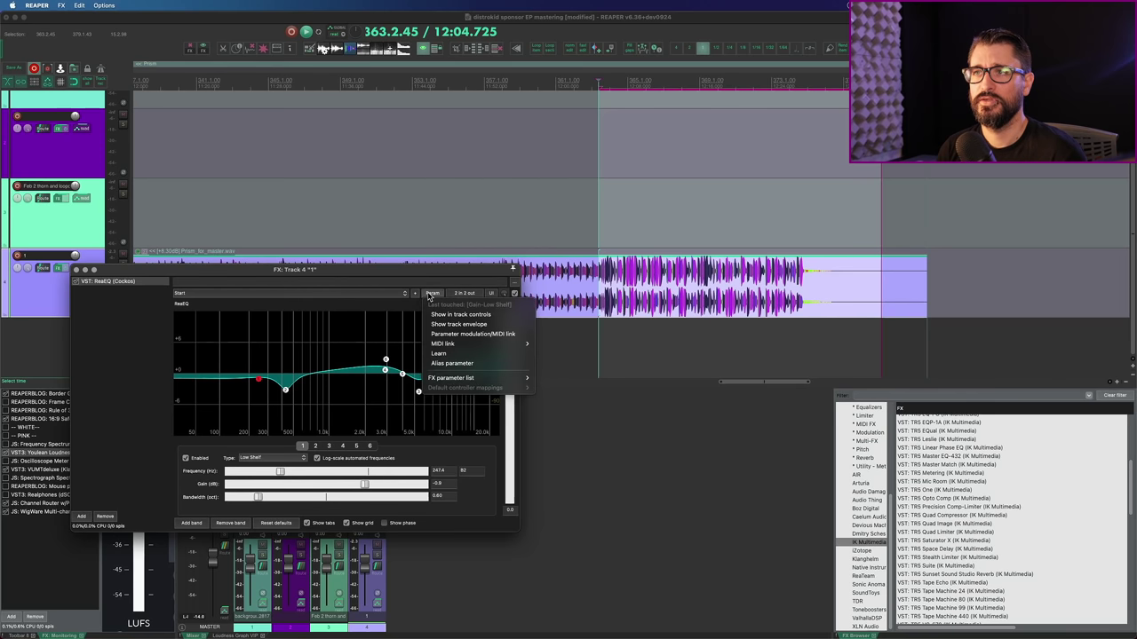
{"action": "left_click", "coordinate": [479, 324]}
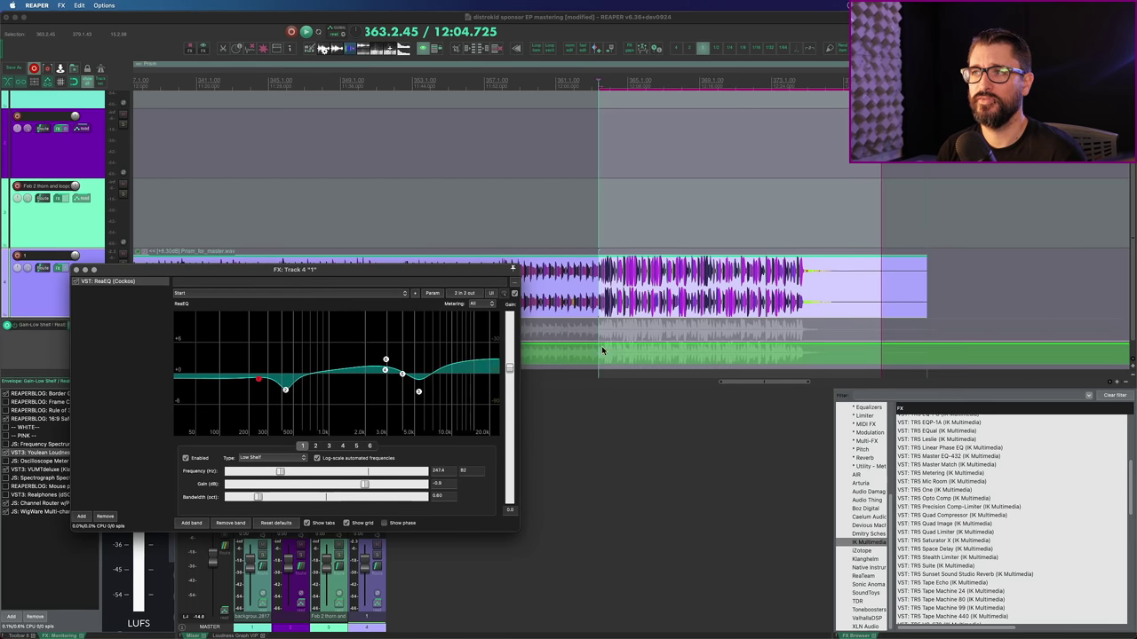
{"action": "left_click", "coordinate": [633, 344]}
{"action": "mouse_move", "coordinate": [633, 344]}
{"action": "left_mouse_down"}
{"action": "mouse_move", "coordinate": [637, 357]}
{"action": "mouse_move", "coordinate": [610, 348]}
{"action": "left_mouse_up"}
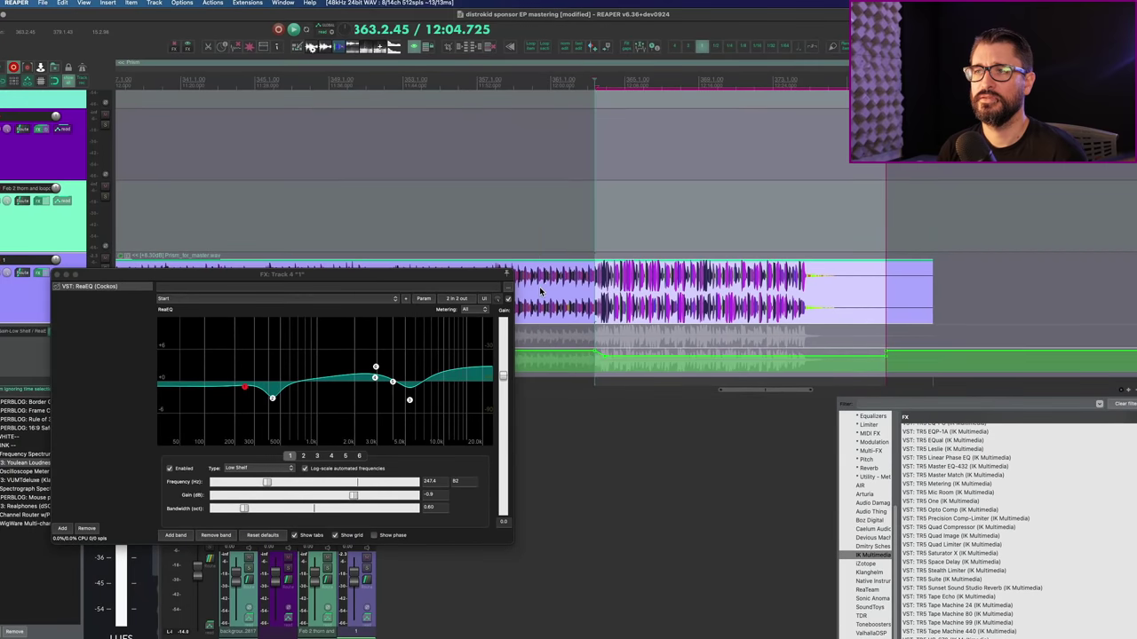
Play back the lowered ending, clear the time selection, and close the Prism EQ window.
{"action": "left_click", "coordinate": [540, 291]}
{"action": "key", "text": "space"}
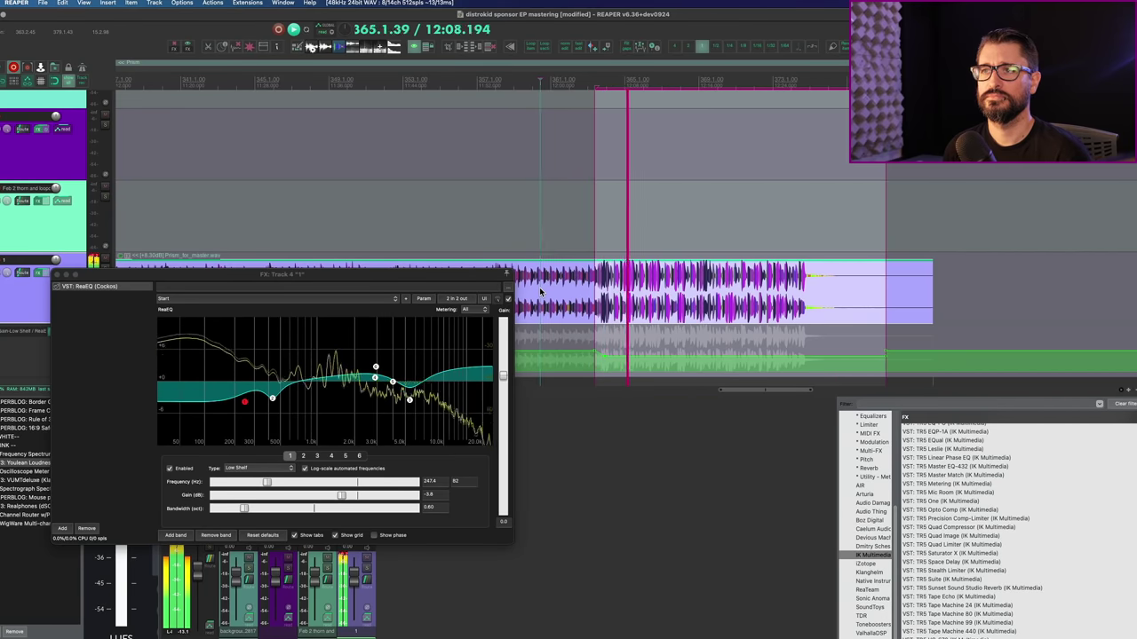
{"action": "key", "text": "space"}
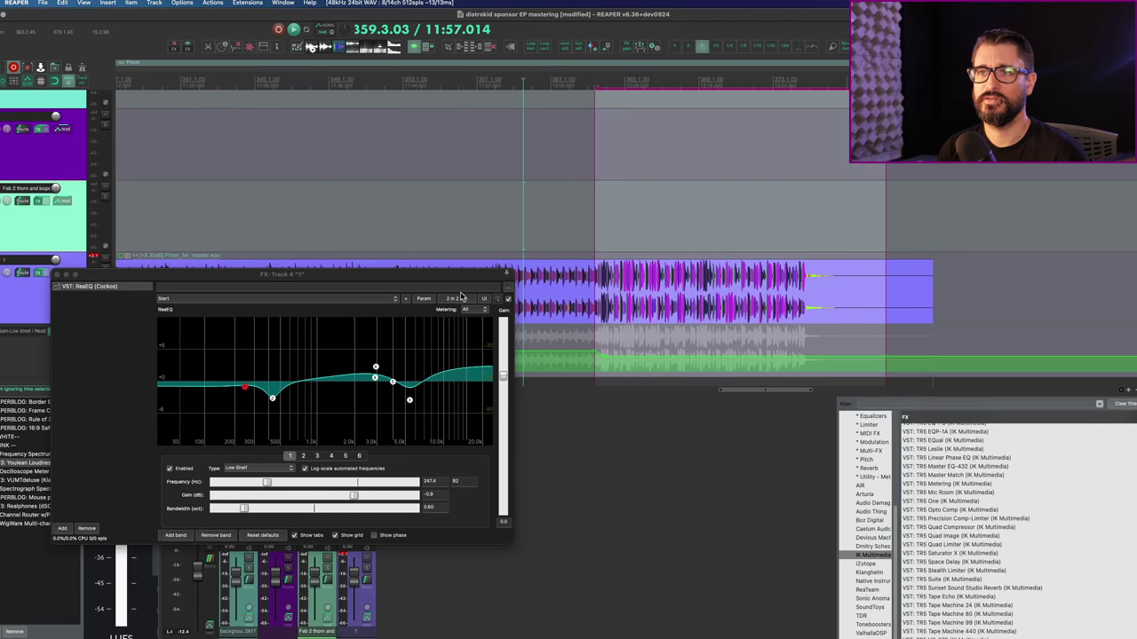
{"action": "left_click_drag", "start_coordinate": [453, 274], "coordinate": [506, 331]}
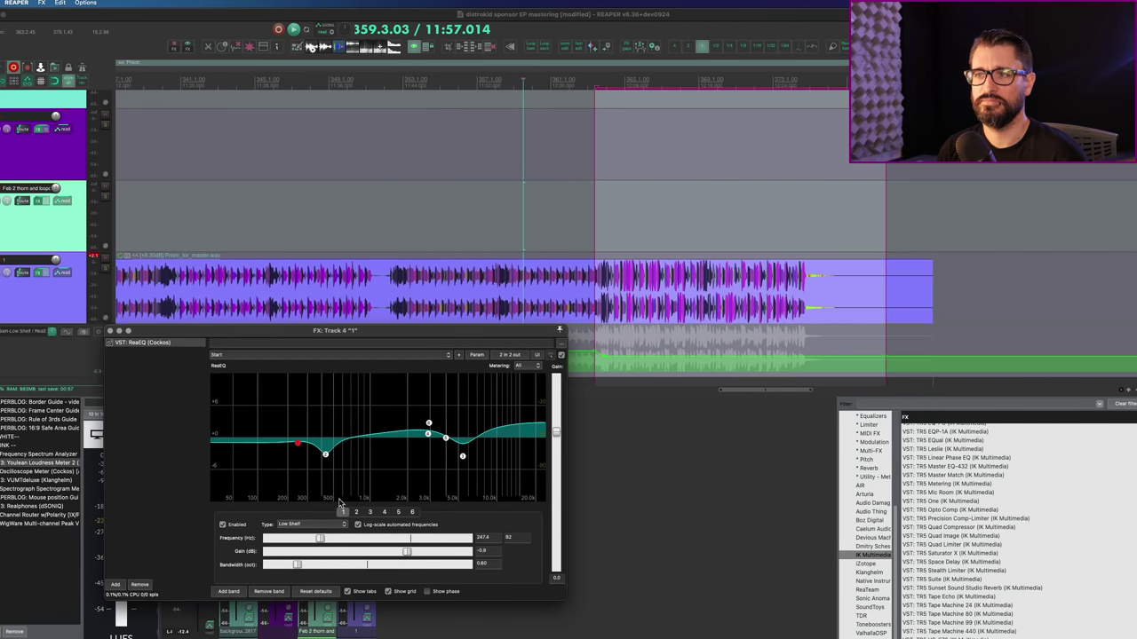
{"action": "left_click", "coordinate": [679, 232]}
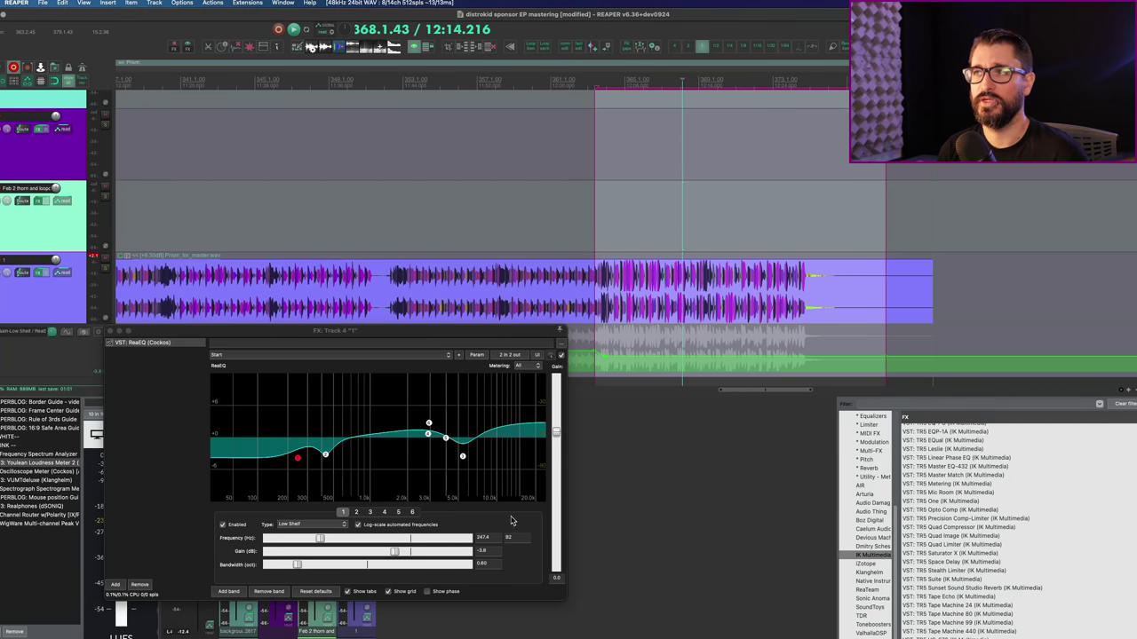
{"action": "scroll", "coordinate": [578, 300], "scroll_direction": "down", "scroll_amount": 3}
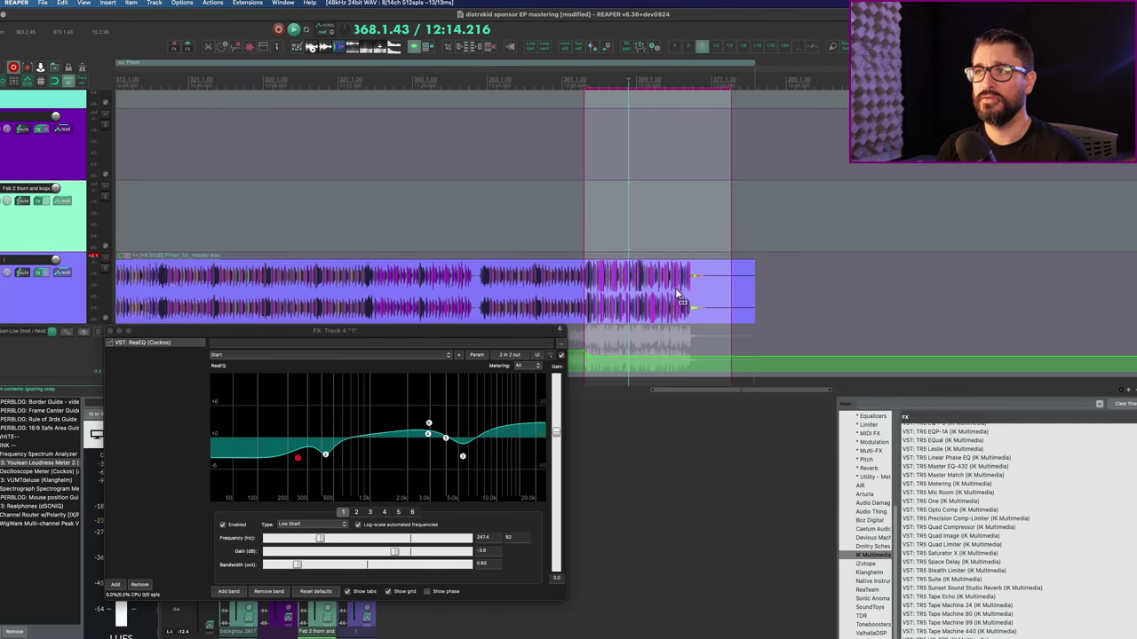
{"action": "left_click", "coordinate": [578, 300]}
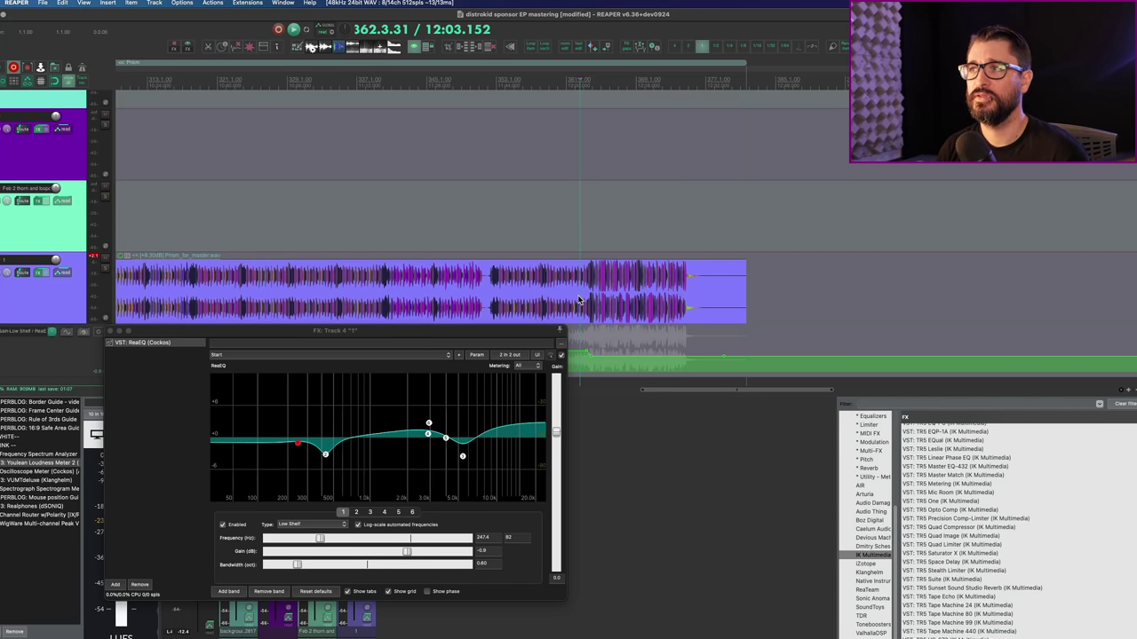
{"action": "scroll", "coordinate": [565, 293], "scroll_direction": "down", "scroll_amount": 3}
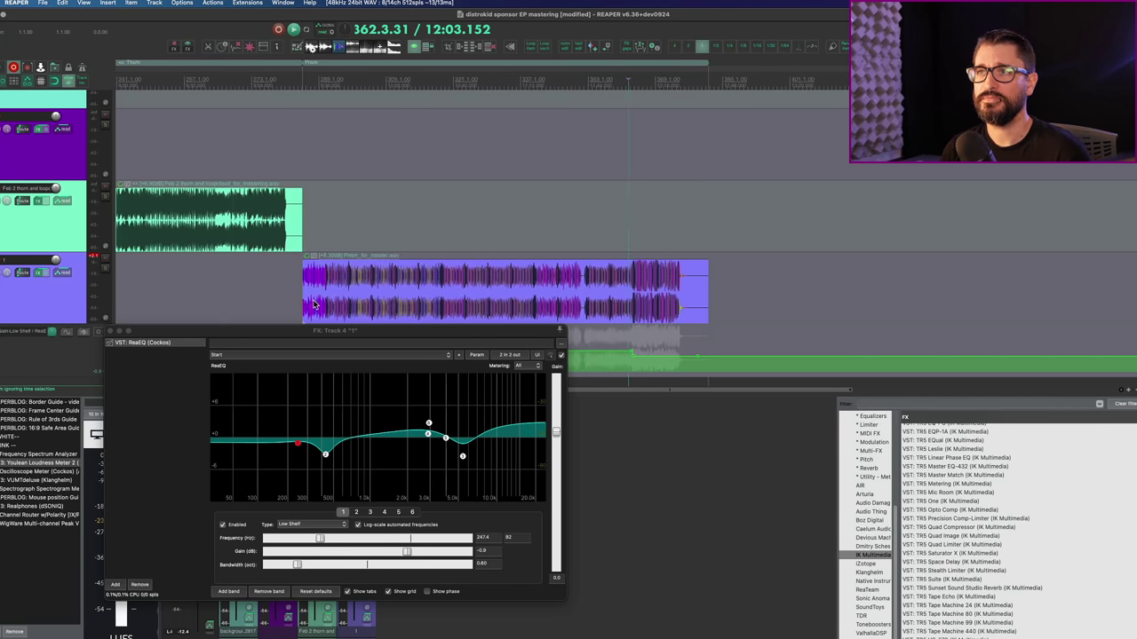
{"action": "scroll", "coordinate": [355, 232], "scroll_direction": "down", "scroll_amount": 2}
{"action": "scroll", "coordinate": [355, 233], "scroll_direction": "down", "scroll_amount": 1}
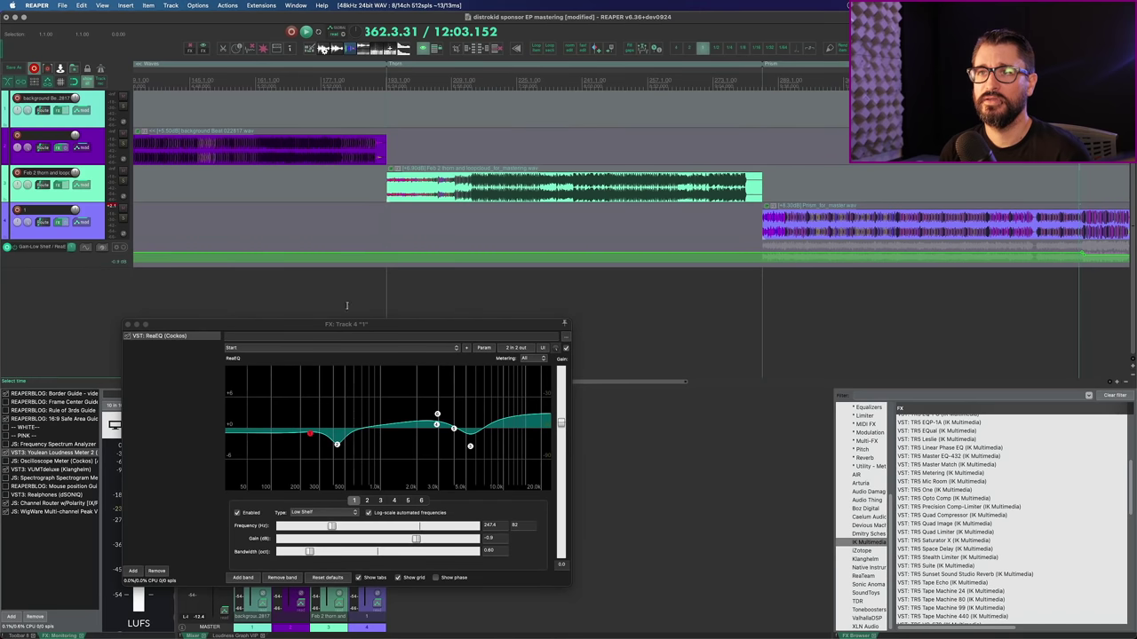
{"action": "left_click", "coordinate": [346, 326]}
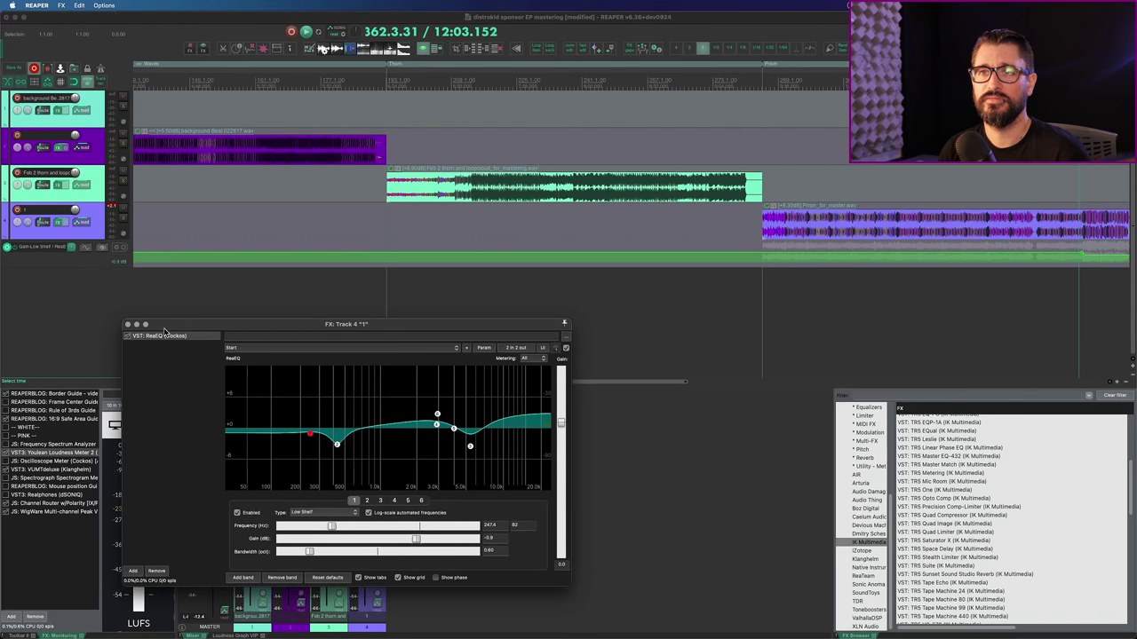
{"action": "left_click", "coordinate": [128, 324]}
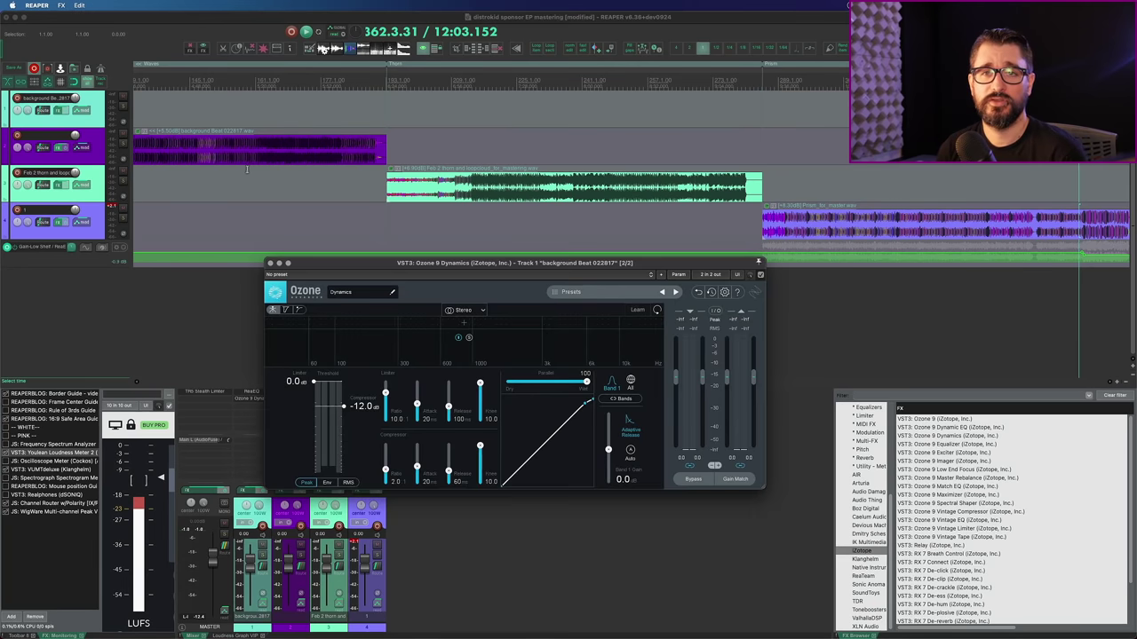
Open track 1's Ozone 9 Dynamics and shrink its window.
{"action": "left_click", "coordinate": [247, 163]}
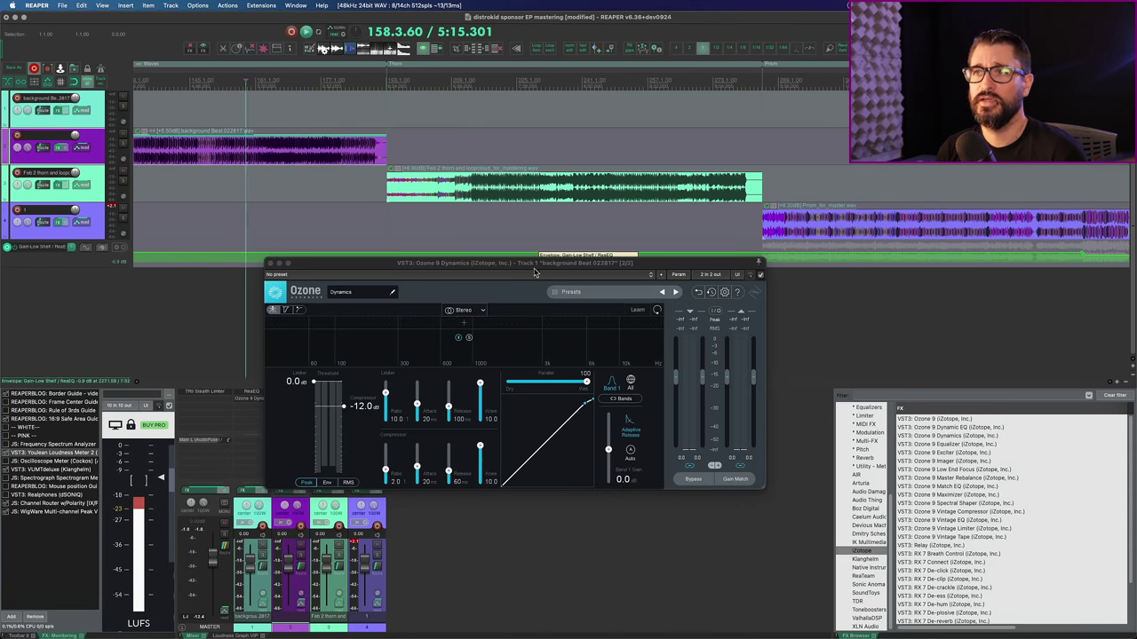
{"action": "left_click", "coordinate": [367, 346]}
{"action": "mouse_move", "coordinate": [658, 487]}
{"action": "left_mouse_down"}
{"action": "mouse_move", "coordinate": [658, 469]}
{"action": "mouse_move", "coordinate": [660, 488]}
{"action": "left_mouse_up"}
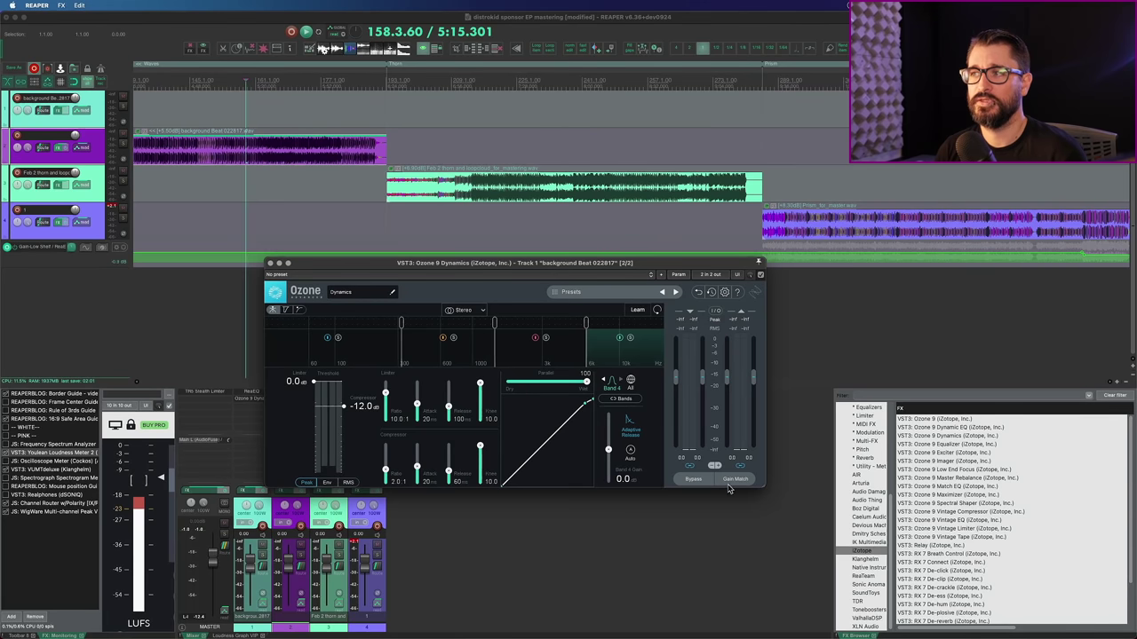
{"action": "left_click", "coordinate": [285, 158]}
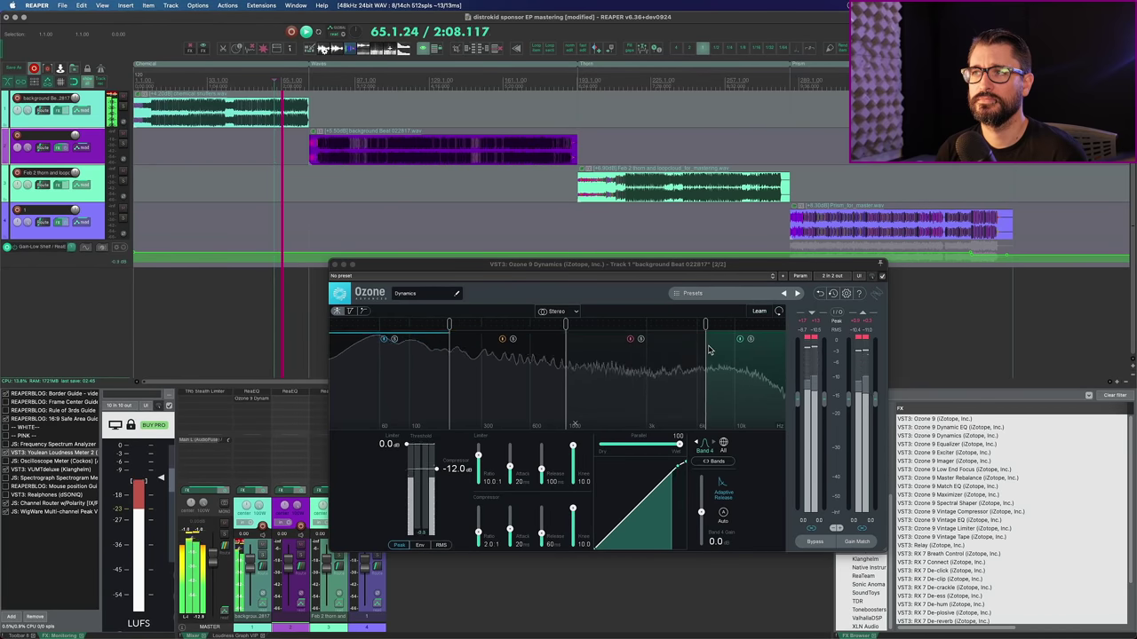
{"action": "key", "text": "space"}
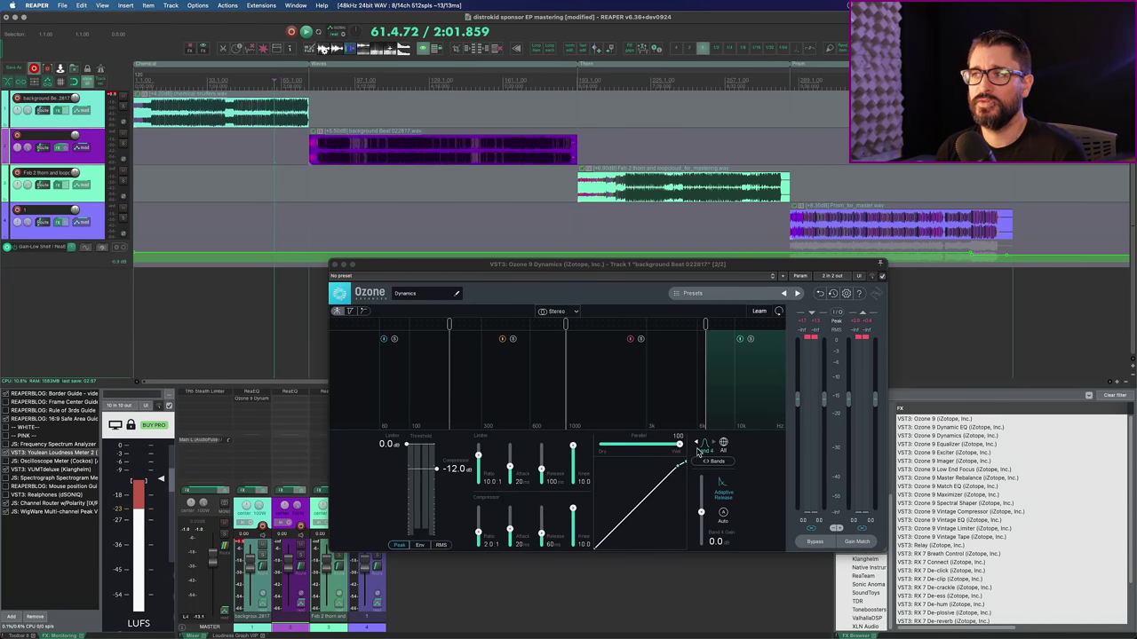
Link all bands, then set limiter threshold -5.2 dB and compressor threshold -14.7 dB.
{"action": "left_click", "coordinate": [723, 442]}
{"action": "left_click", "coordinate": [714, 462]}
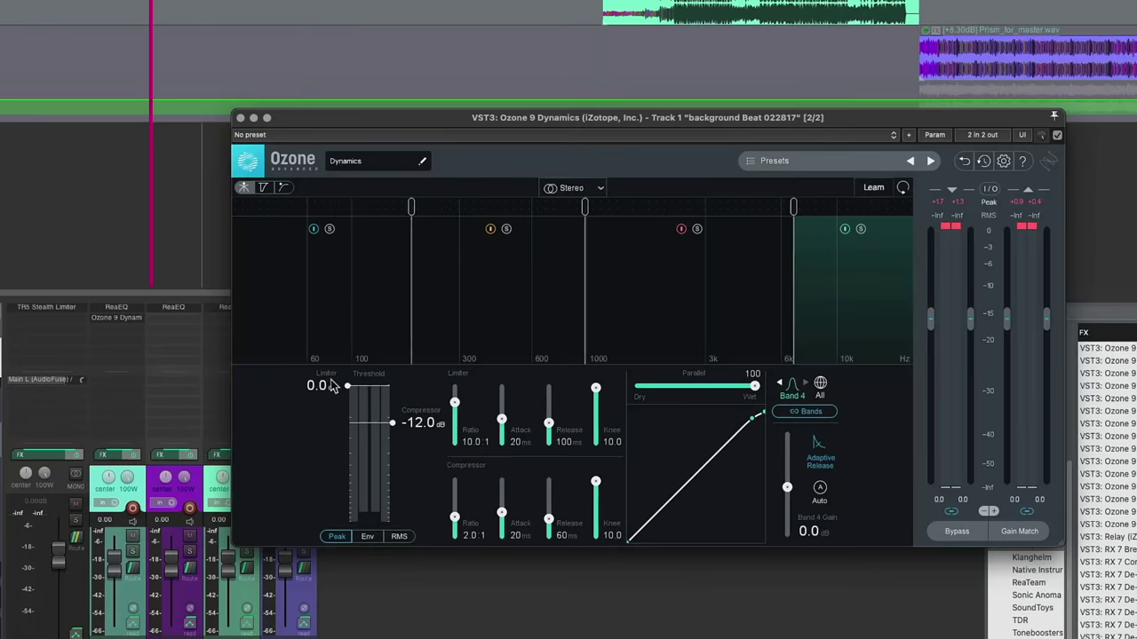
{"action": "key", "text": "space"}
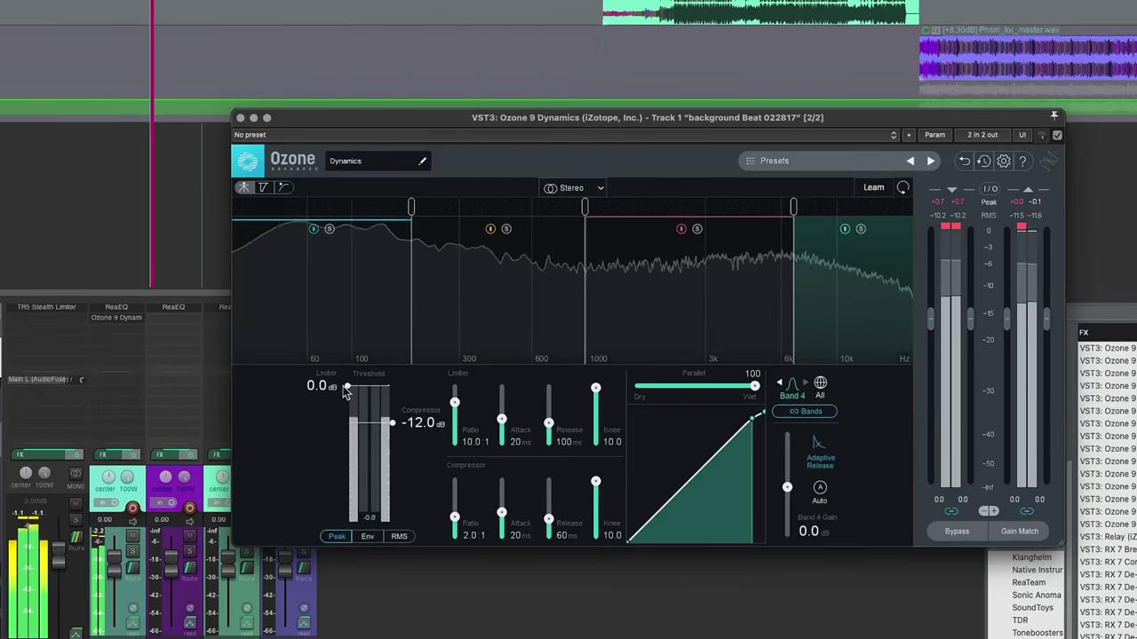
{"action": "mouse_move", "coordinate": [347, 387]}
{"action": "left_mouse_down"}
{"action": "mouse_move", "coordinate": [356, 432]}
{"action": "mouse_move", "coordinate": [355, 405]}
{"action": "left_mouse_up"}
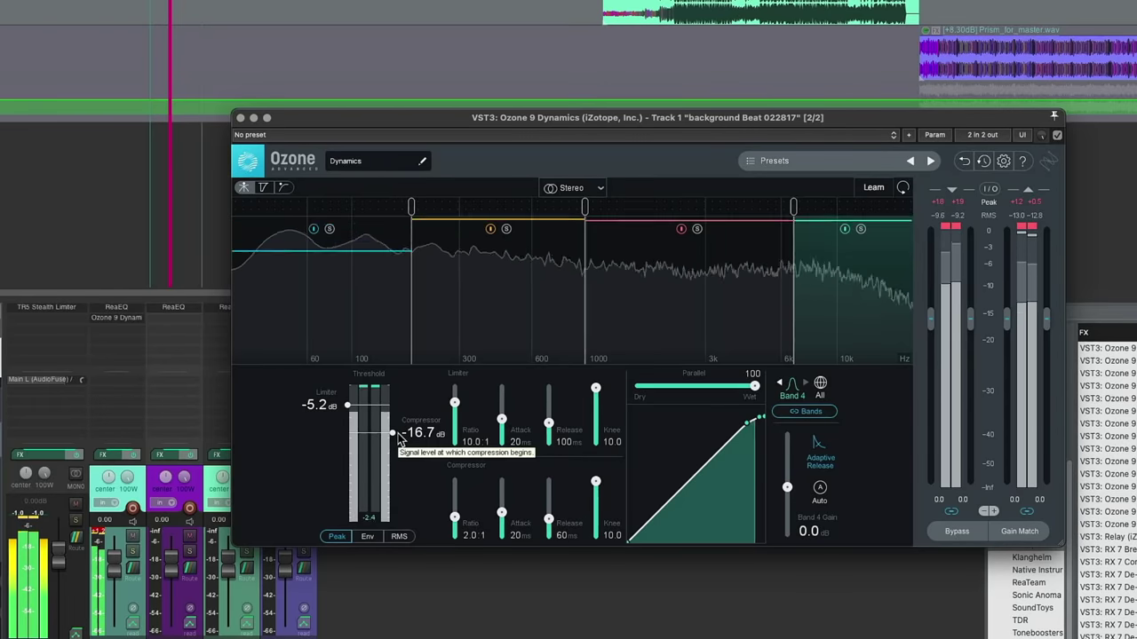
{"action": "left_click_drag", "start_coordinate": [392, 432], "coordinate": [399, 429]}
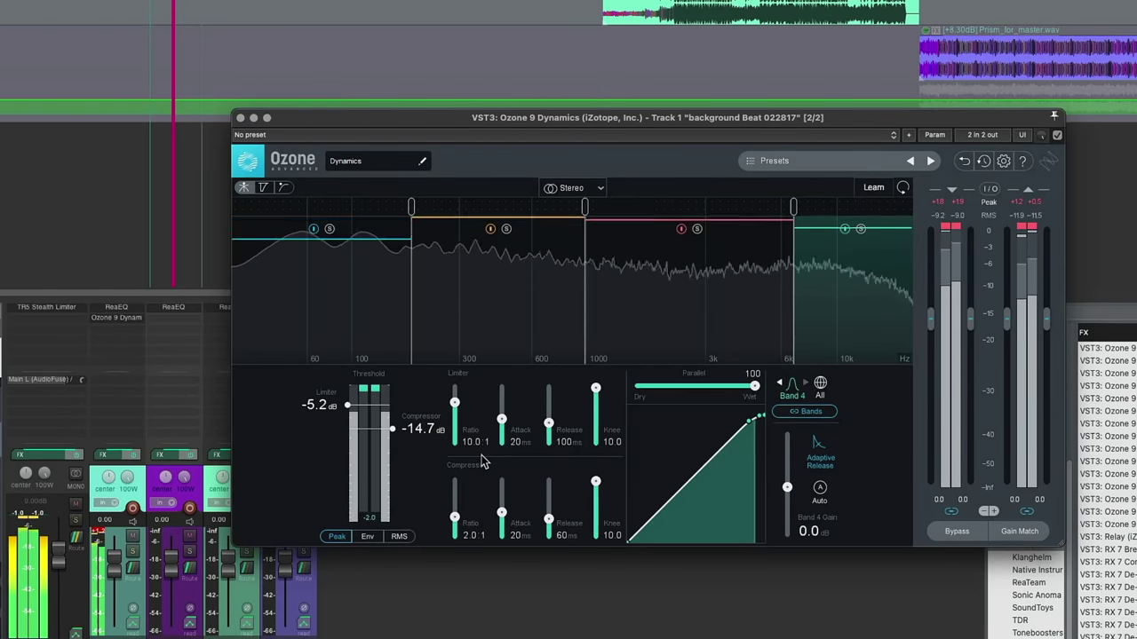
Inspect the 300–1000 Hz, 1–6 kHz and above-6 kHz bands, then A/B the bypass.
{"action": "left_click", "coordinate": [470, 309]}
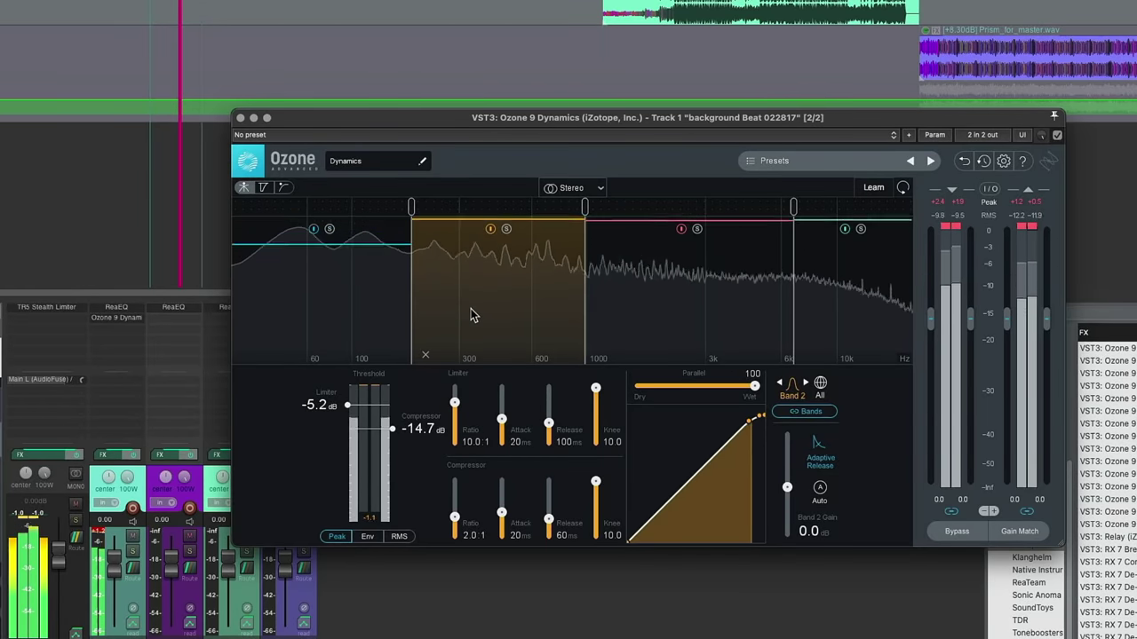
{"action": "left_click", "coordinate": [702, 324]}
{"action": "left_click", "coordinate": [884, 317]}
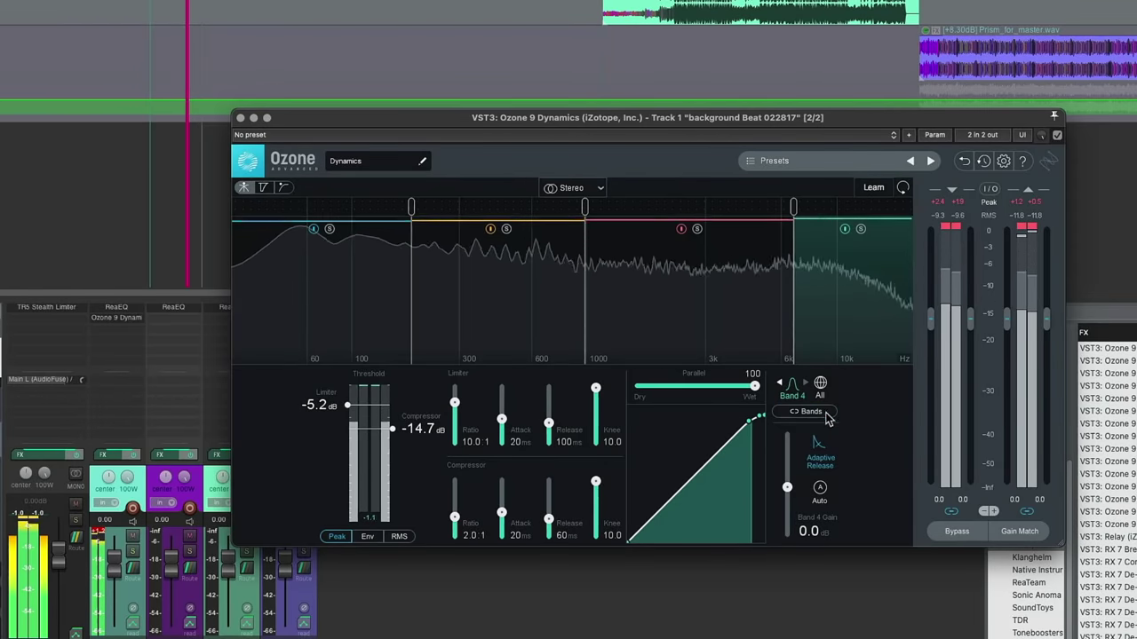
{"action": "left_click", "coordinate": [955, 532]}
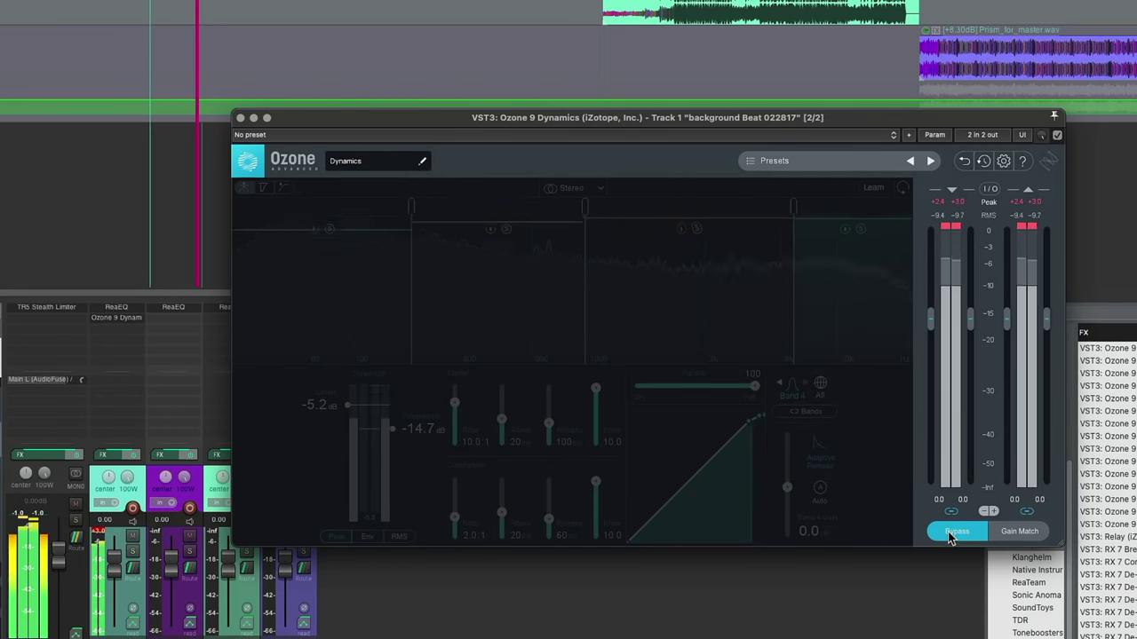
{"action": "left_click", "coordinate": [954, 532]}
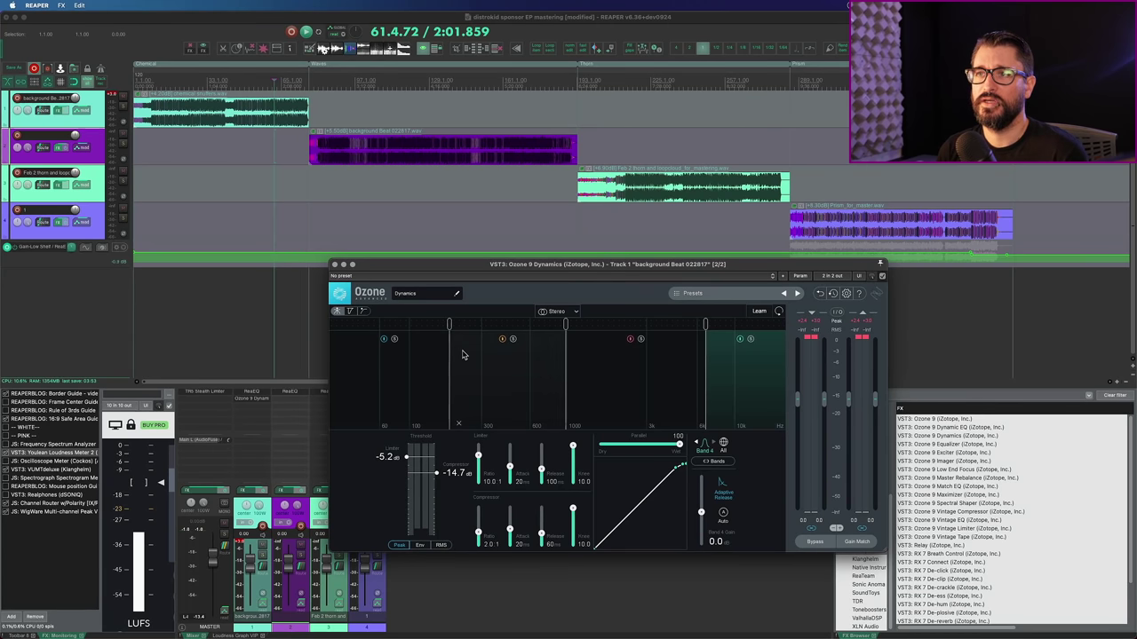
Play the background beat with processing off and on, then inspect Band 3 and Band 1.
{"action": "key", "text": "space"}
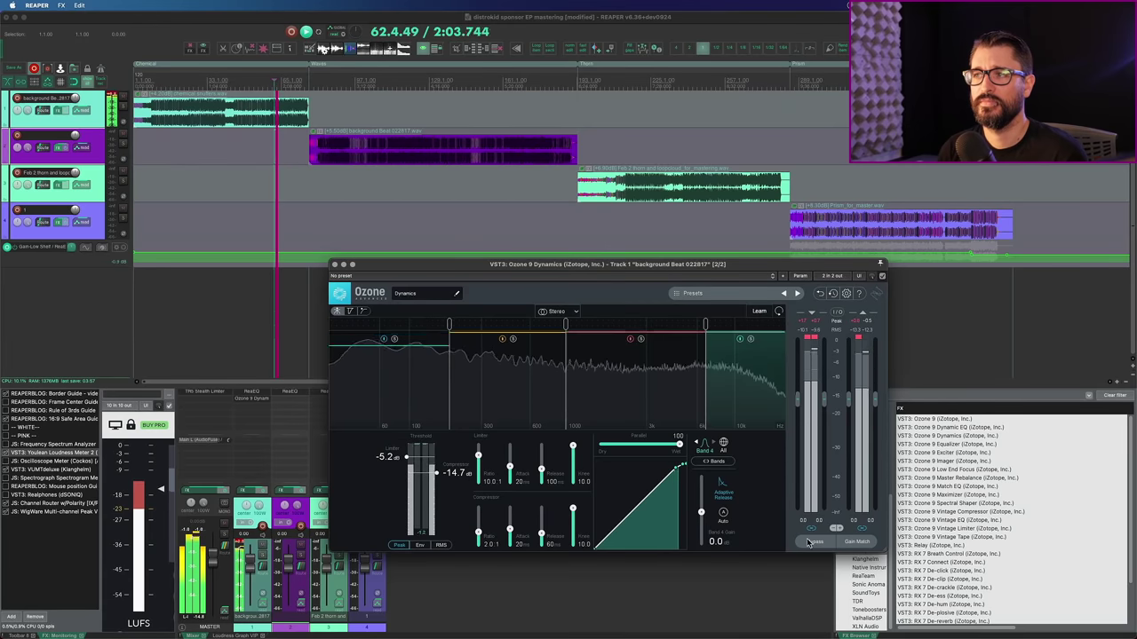
{"action": "left_click", "coordinate": [811, 544]}
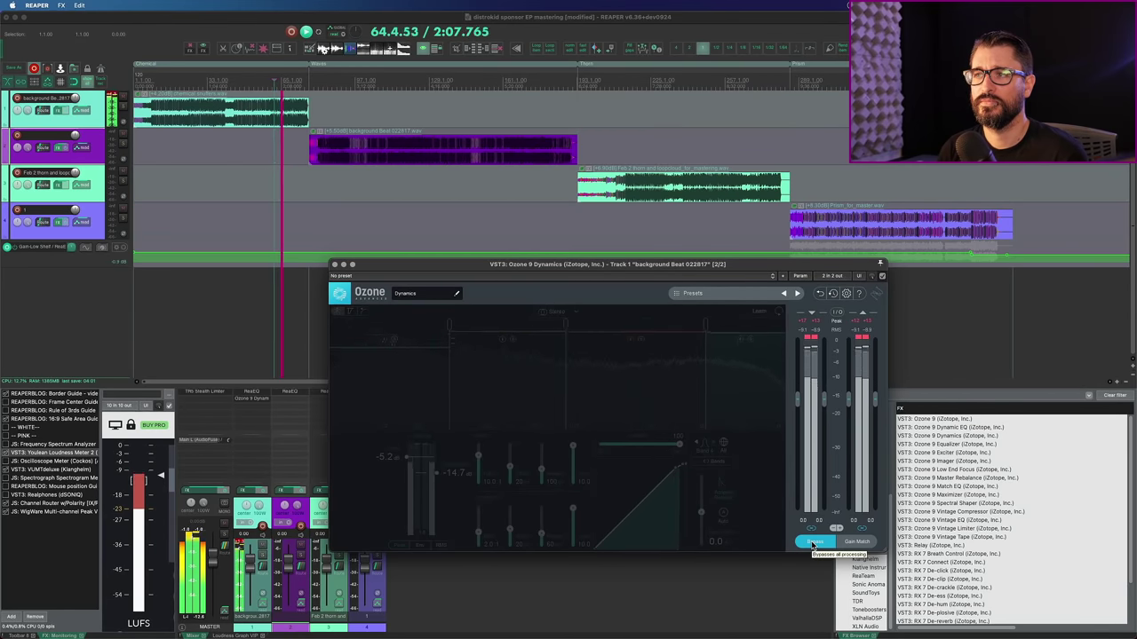
{"action": "left_click", "coordinate": [811, 544]}
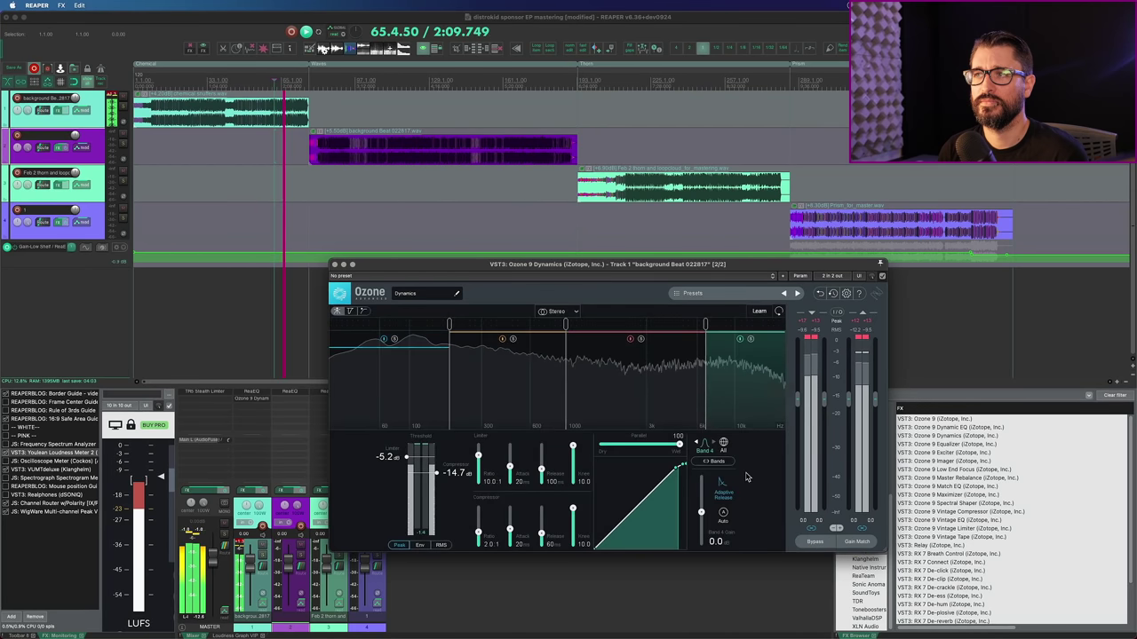
{"action": "left_click", "coordinate": [633, 382]}
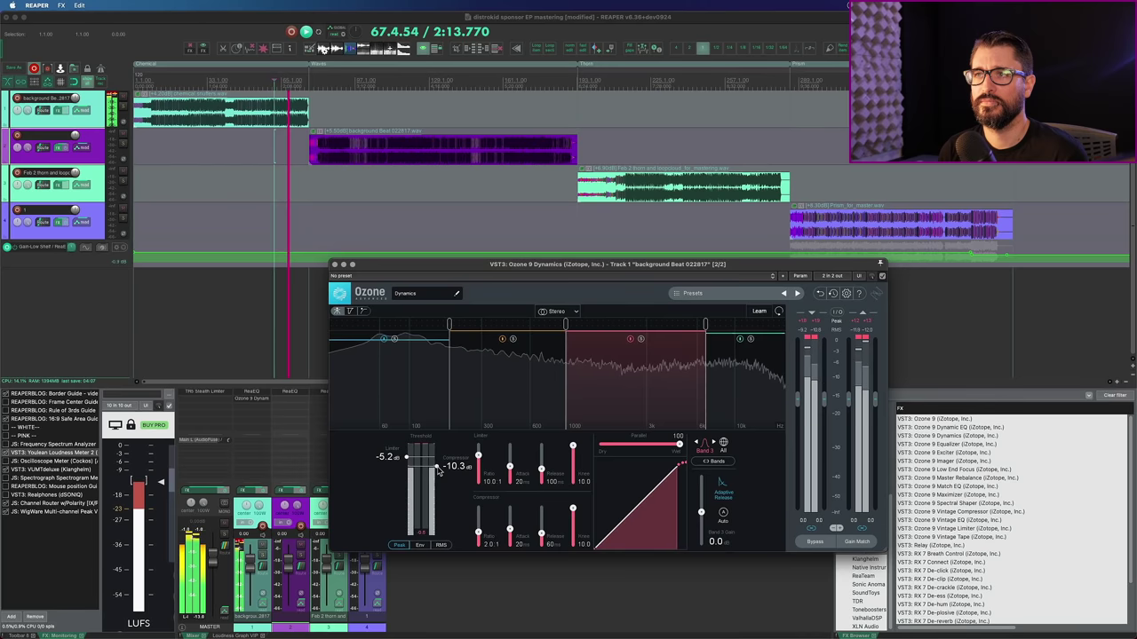
{"action": "left_click", "coordinate": [430, 392]}
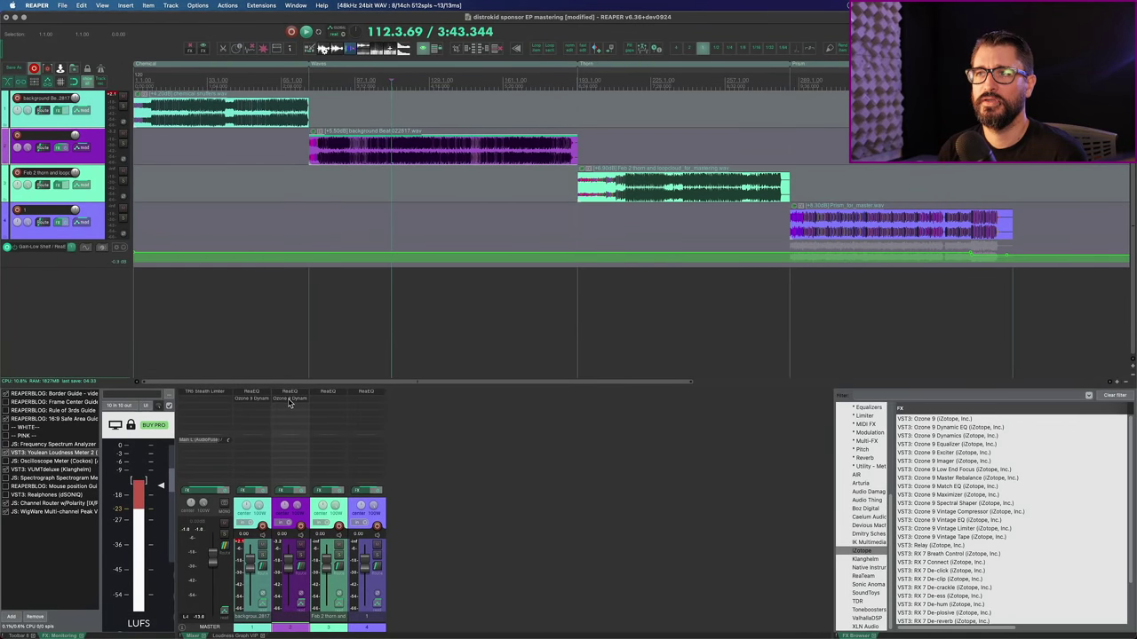
Learn four bands in track 2's Ozone Dynamics and drop Band 1's limiter threshold to about -6.5 dB.
{"action": "left_click", "coordinate": [289, 399]}
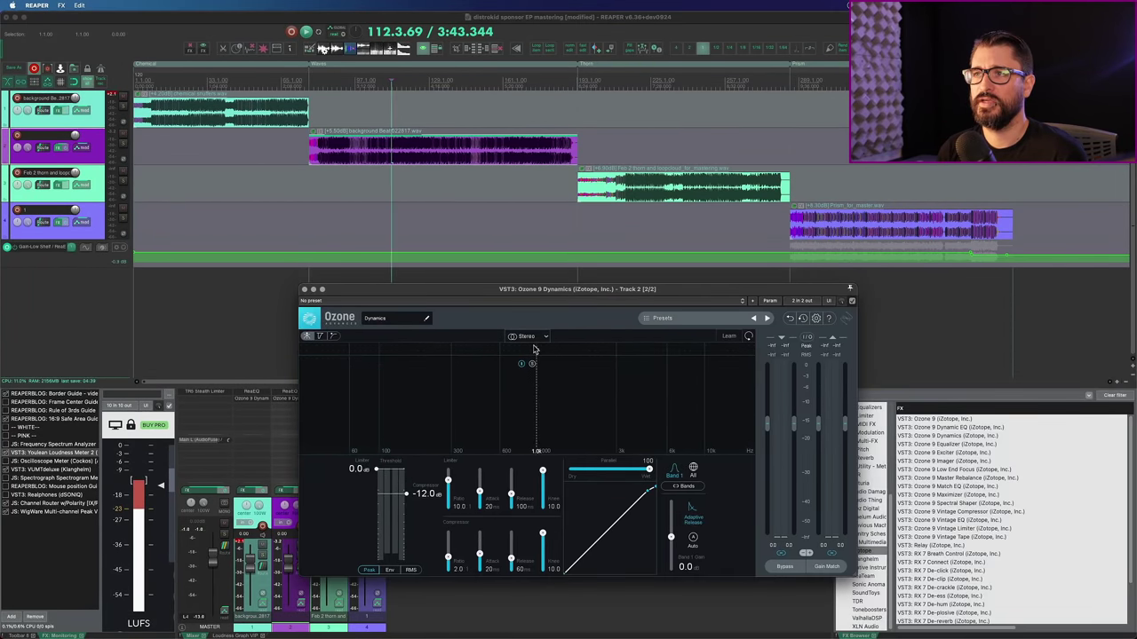
{"action": "left_click", "coordinate": [533, 349]}
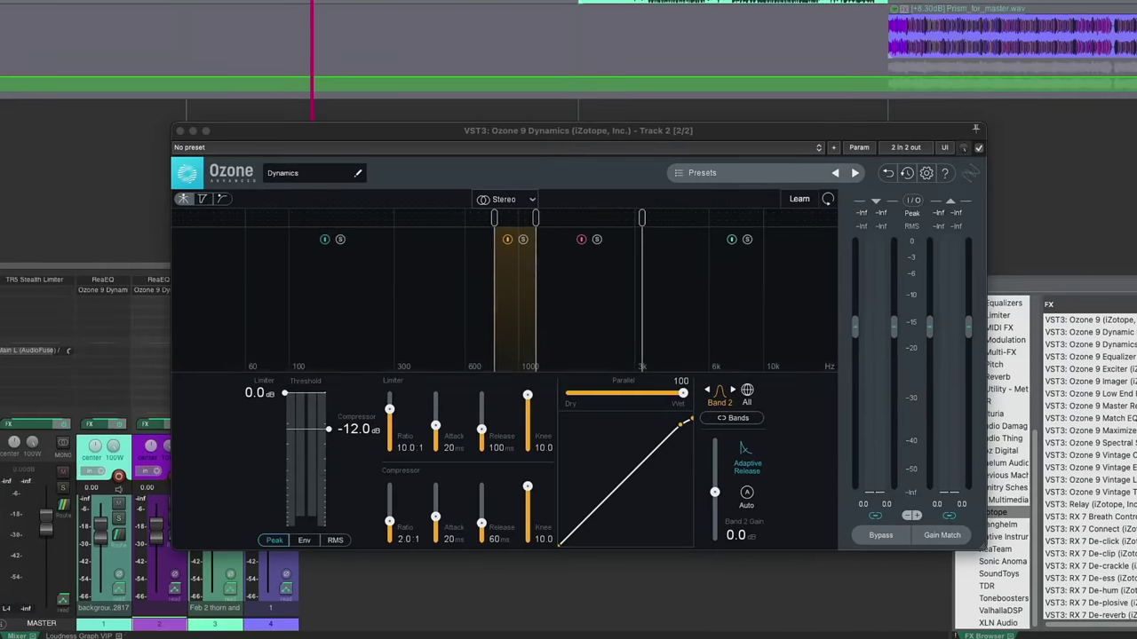
{"action": "key", "text": "space"}
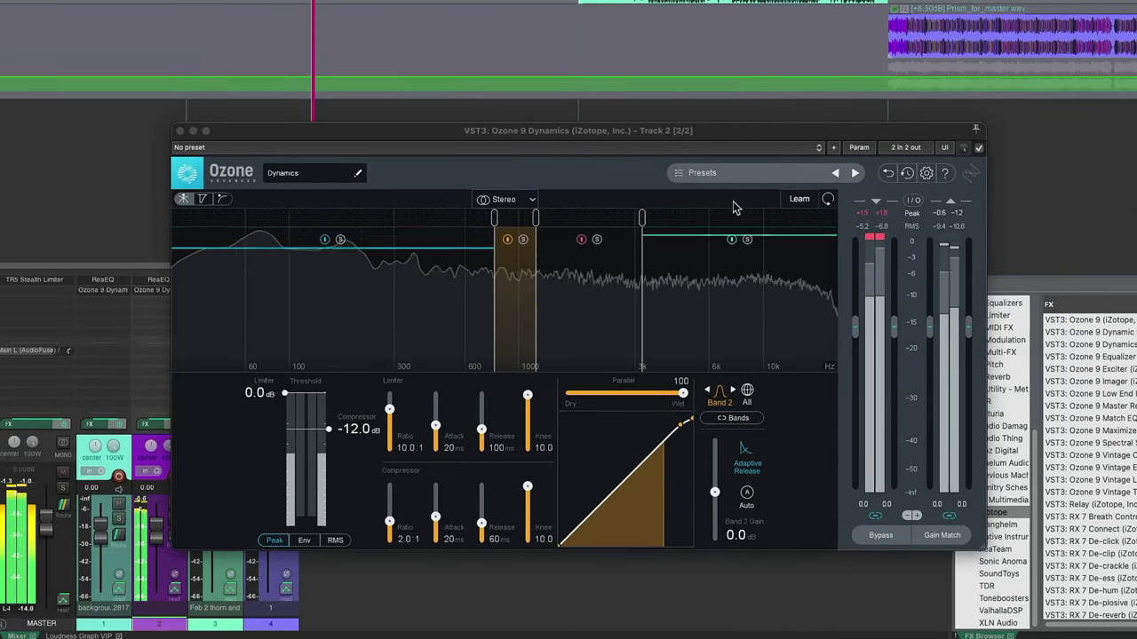
{"action": "left_click", "coordinate": [798, 201]}
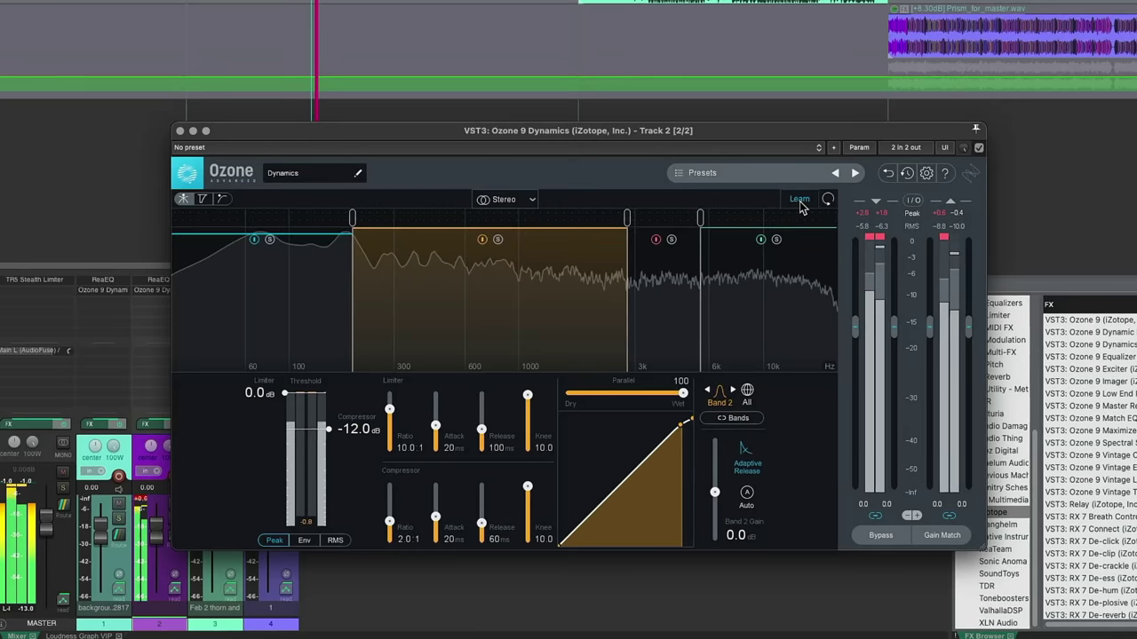
{"action": "left_click", "coordinate": [799, 201]}
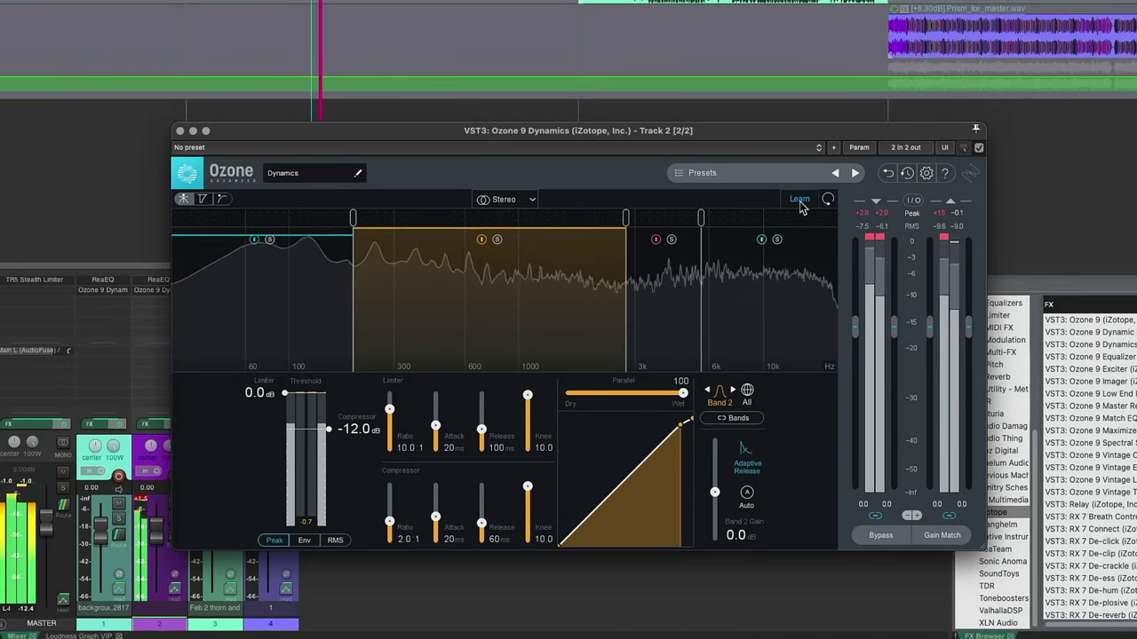
{"action": "left_click", "coordinate": [305, 297]}
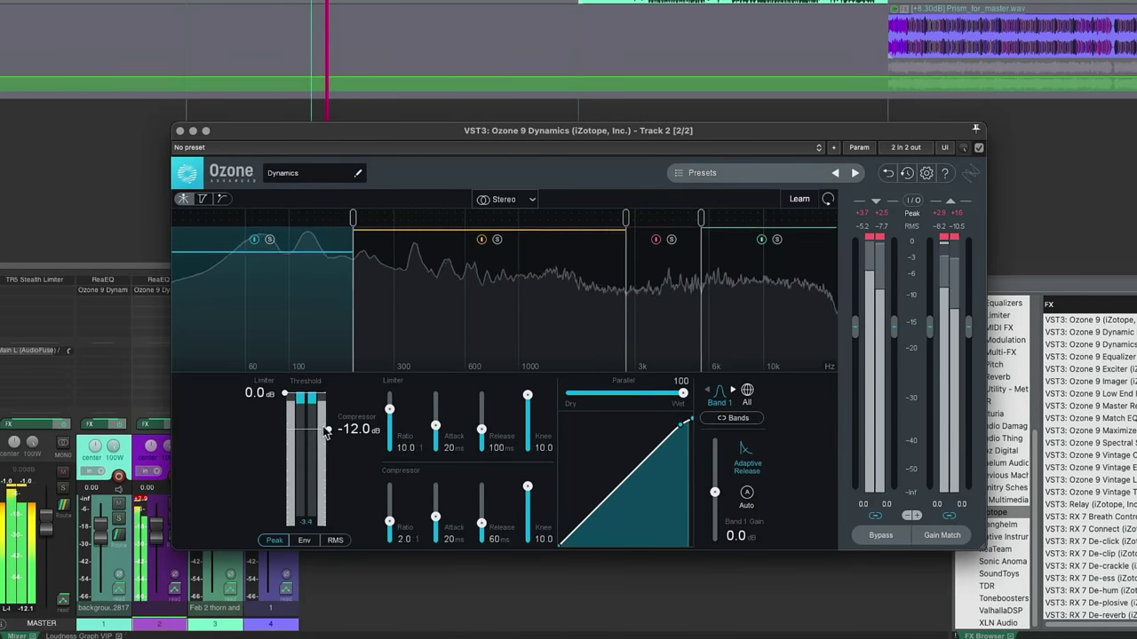
{"action": "left_click_drag", "start_coordinate": [285, 393], "coordinate": [330, 428]}
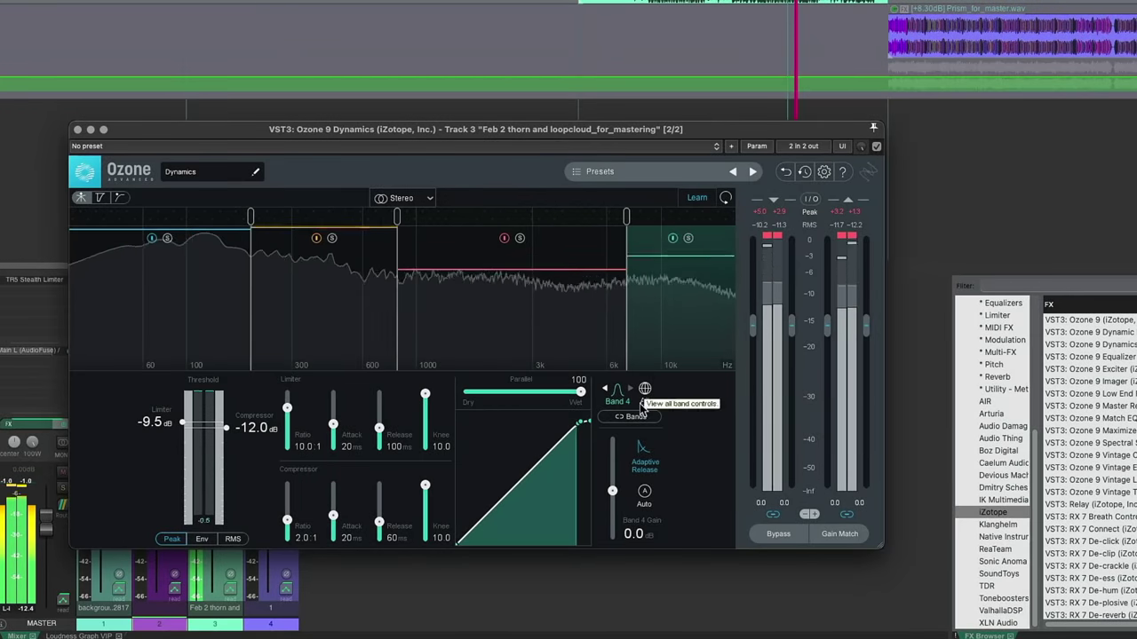
Link all Dynamics bands on track 3 and lower the linked thresholds to about -9.7 dB.
{"action": "left_click", "coordinate": [635, 417]}
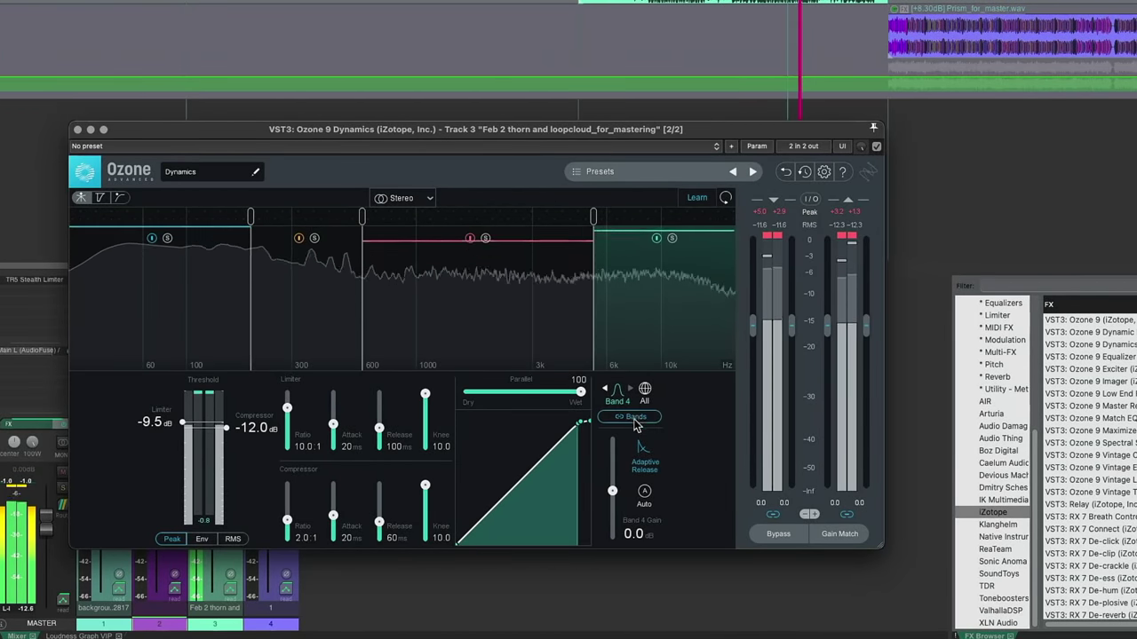
{"action": "left_click_drag", "start_coordinate": [230, 430], "coordinate": [229, 395]}
{"action": "left_click", "coordinate": [180, 305]}
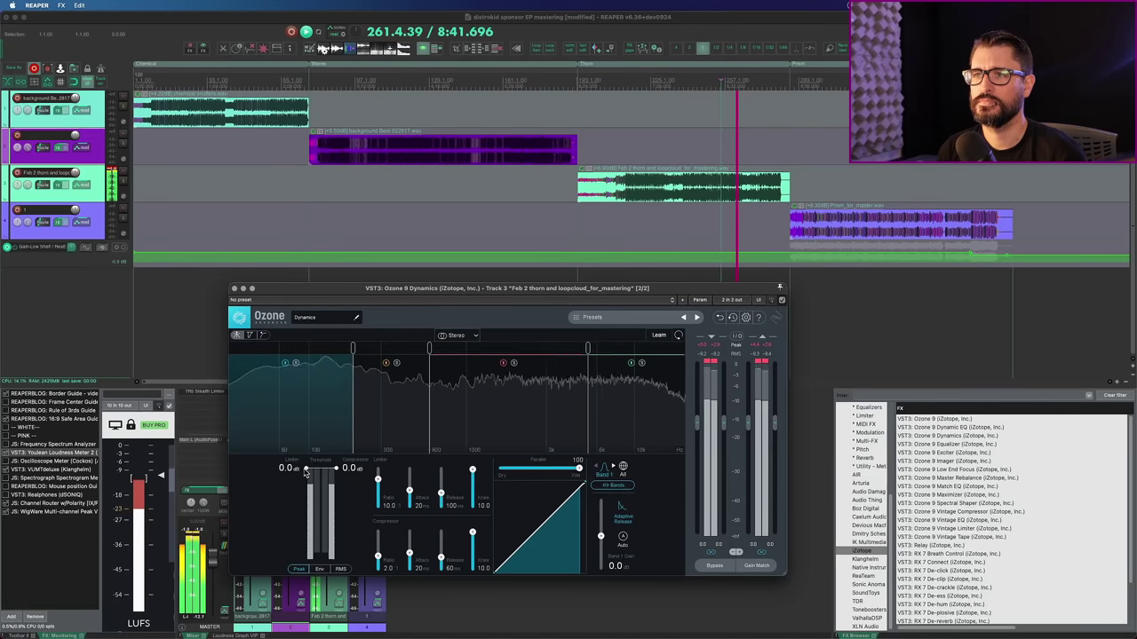
{"action": "mouse_move", "coordinate": [305, 472]}
{"action": "left_mouse_down"}
{"action": "mouse_move", "coordinate": [311, 497]}
{"action": "mouse_move", "coordinate": [307, 488]}
{"action": "left_mouse_up"}
{"action": "left_click", "coordinate": [507, 426]}
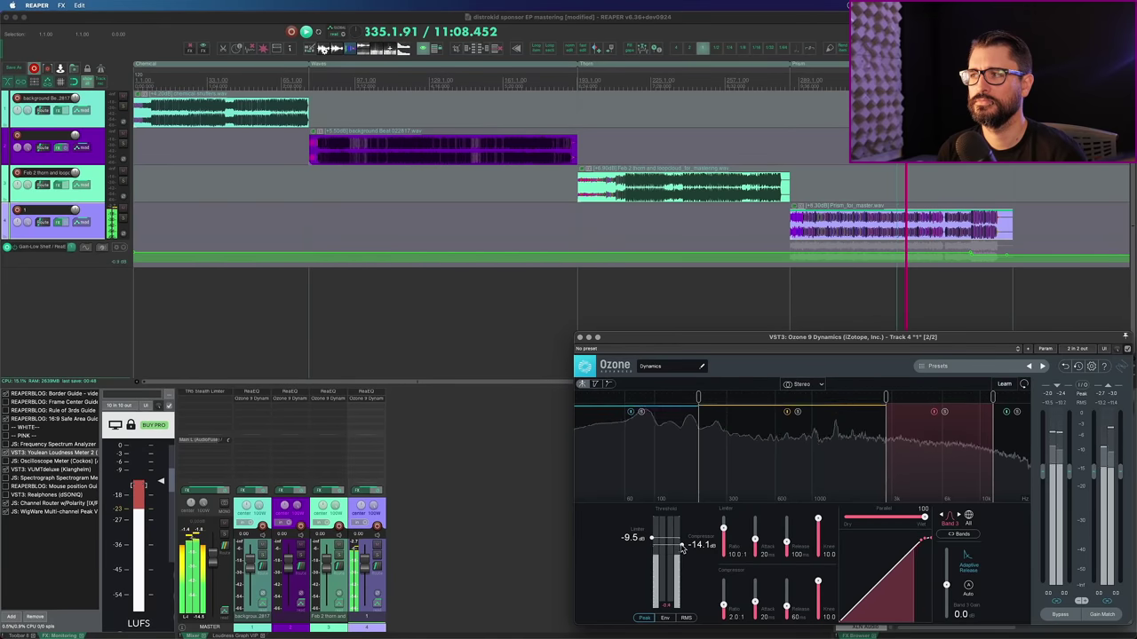
Link track 4's Dynamics bands, lower their thresholds to -7.7 dB, and open the master FX chain.
{"action": "left_click", "coordinate": [970, 535]}
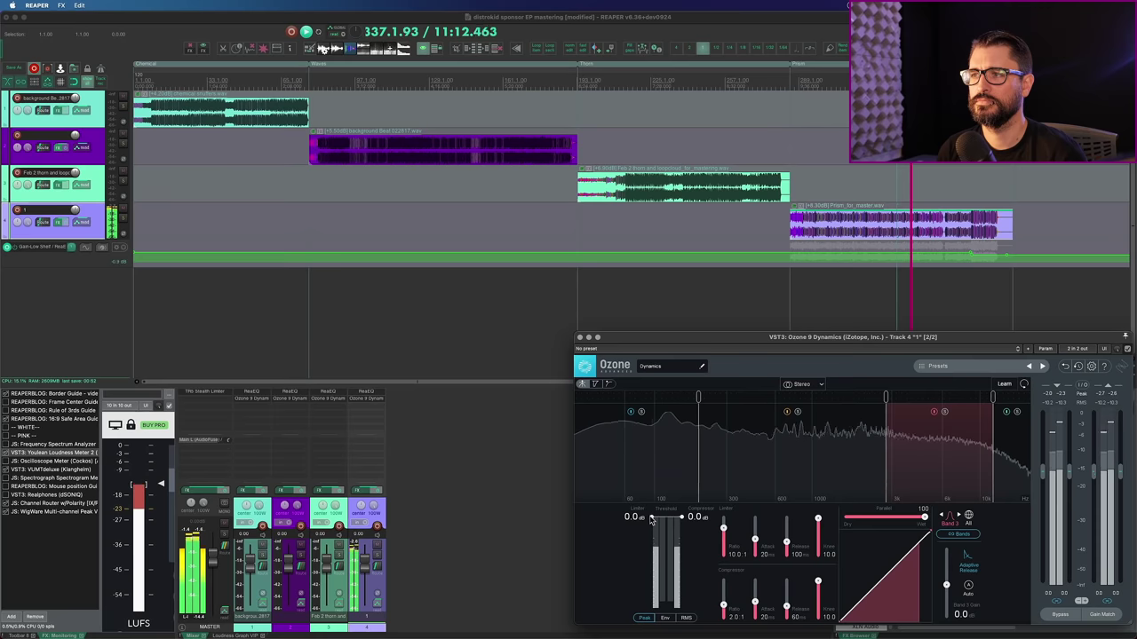
{"action": "left_click_drag", "start_coordinate": [653, 517], "coordinate": [654, 536]}
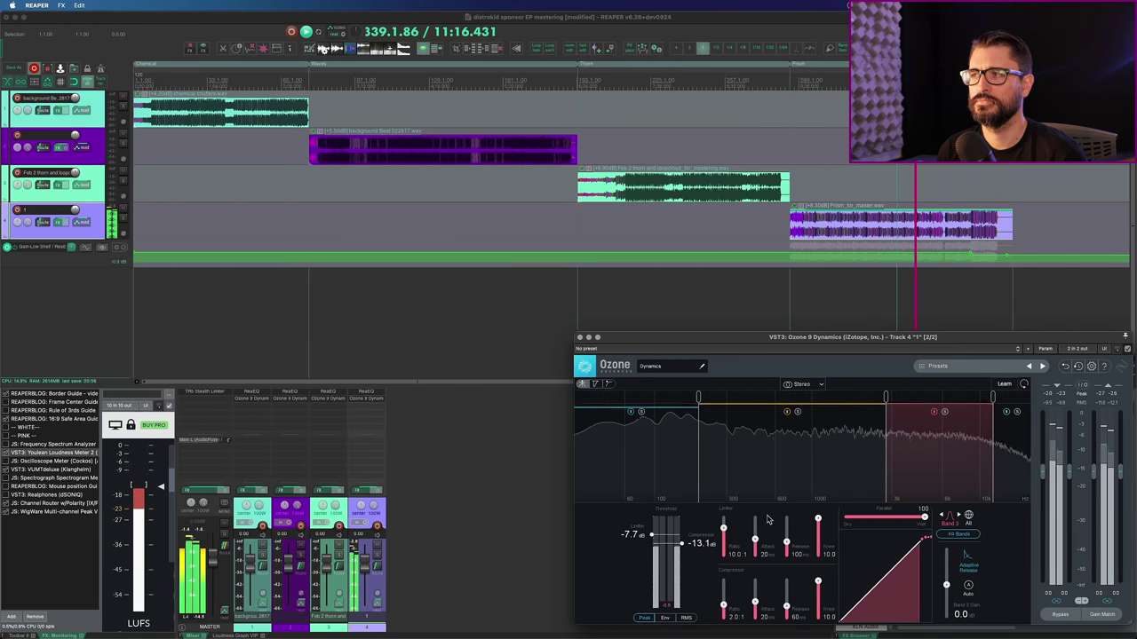
{"action": "left_click", "coordinate": [1018, 451]}
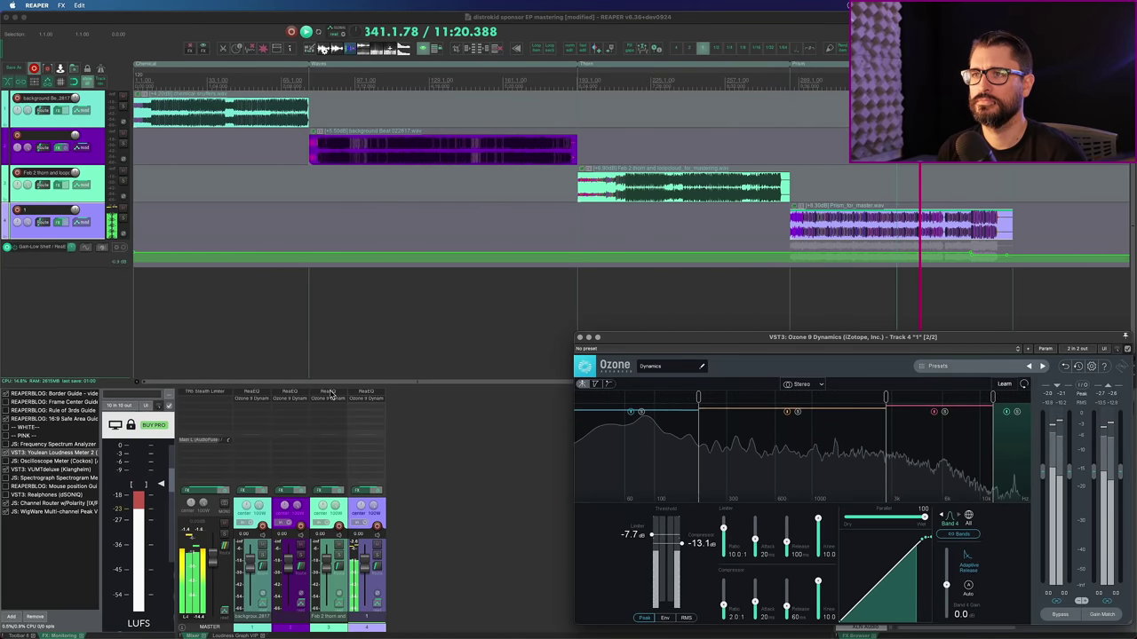
{"action": "left_click", "coordinate": [369, 398]}
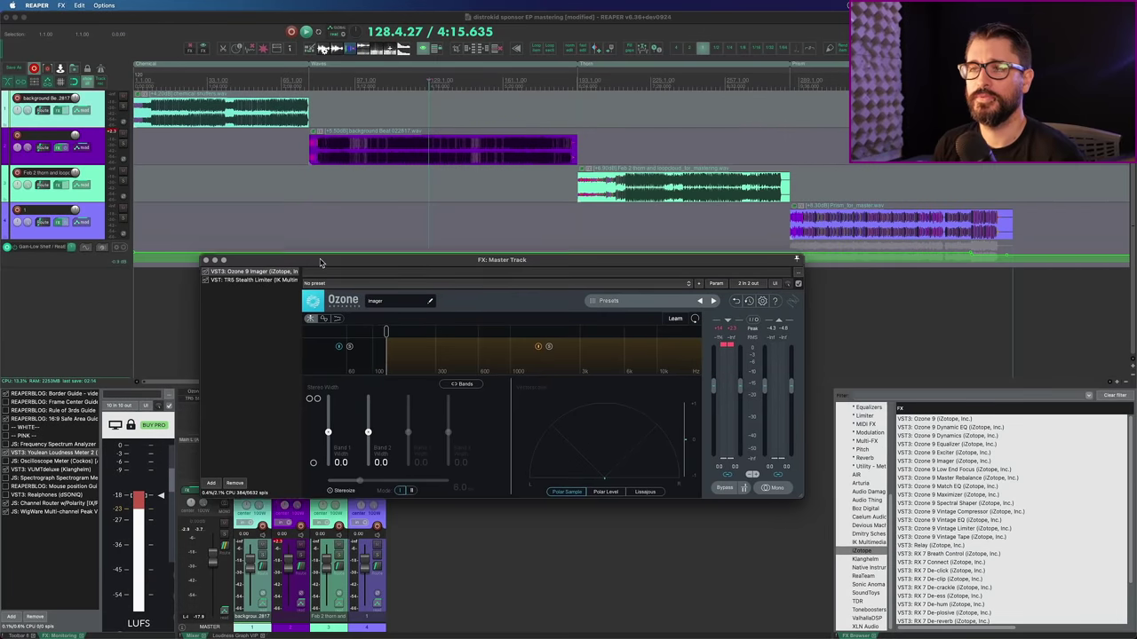
Reposition the master FX window and briefly play back the master mix.
{"action": "left_click_drag", "start_coordinate": [321, 263], "coordinate": [321, 275]}
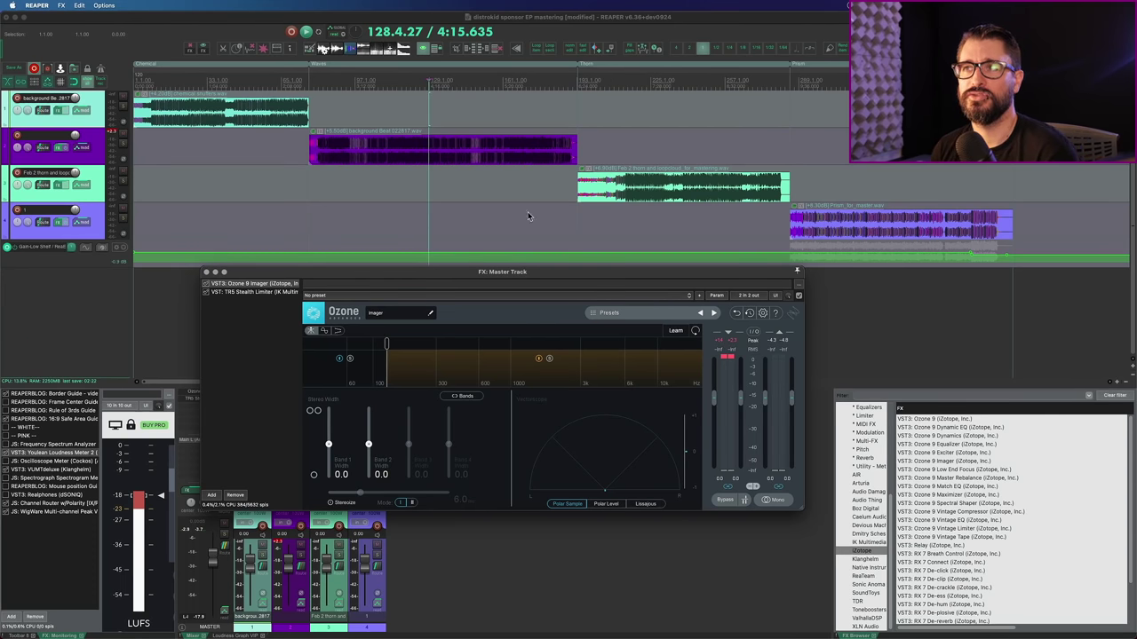
{"action": "left_click_drag", "start_coordinate": [501, 279], "coordinate": [513, 280]}
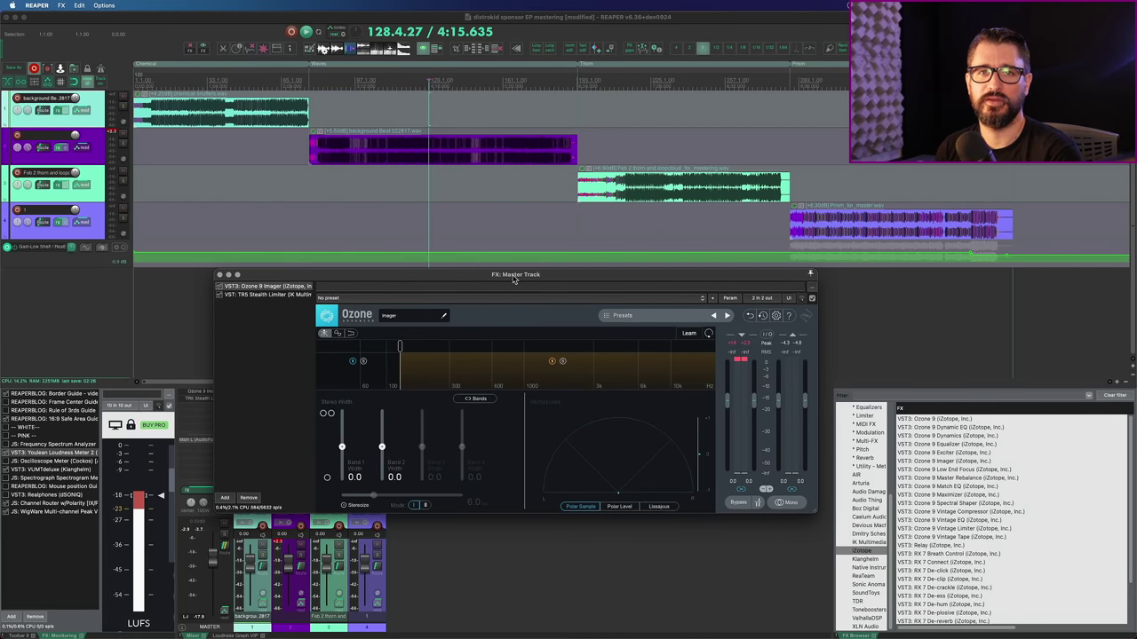
{"action": "left_click_drag", "start_coordinate": [513, 280], "coordinate": [516, 282]}
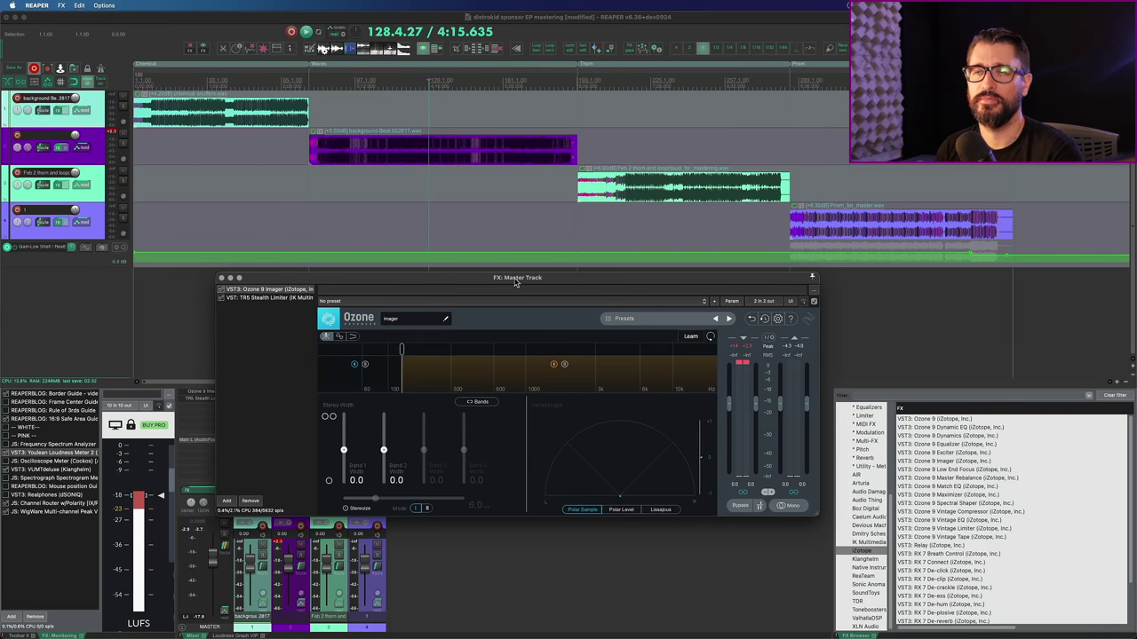
{"action": "left_click_drag", "start_coordinate": [515, 281], "coordinate": [526, 285]}
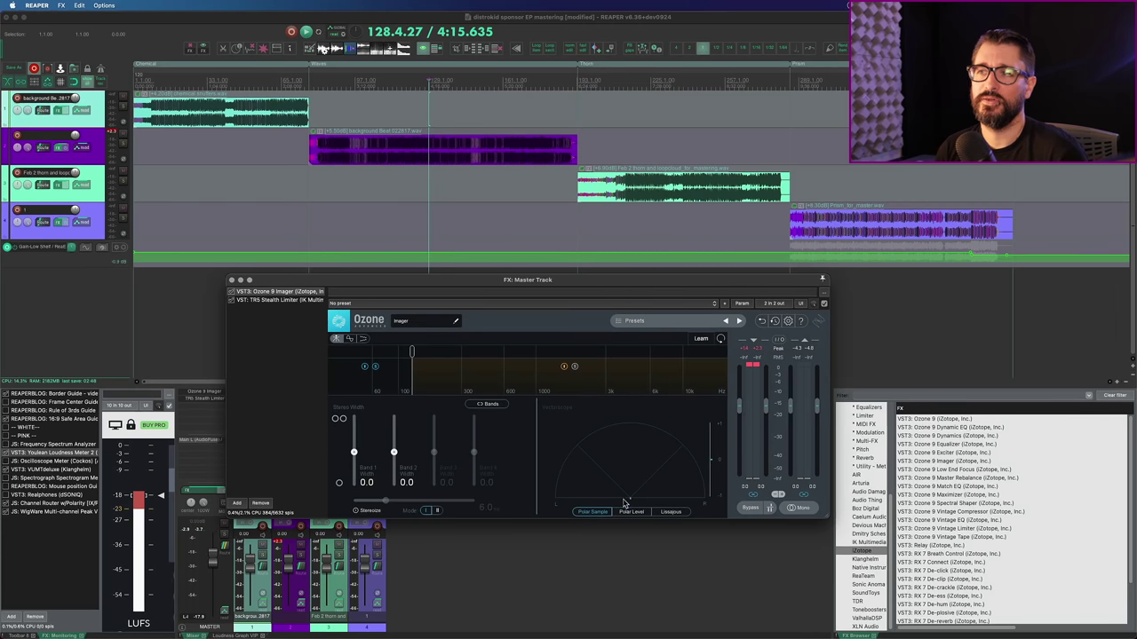
{"action": "key", "text": "space"}
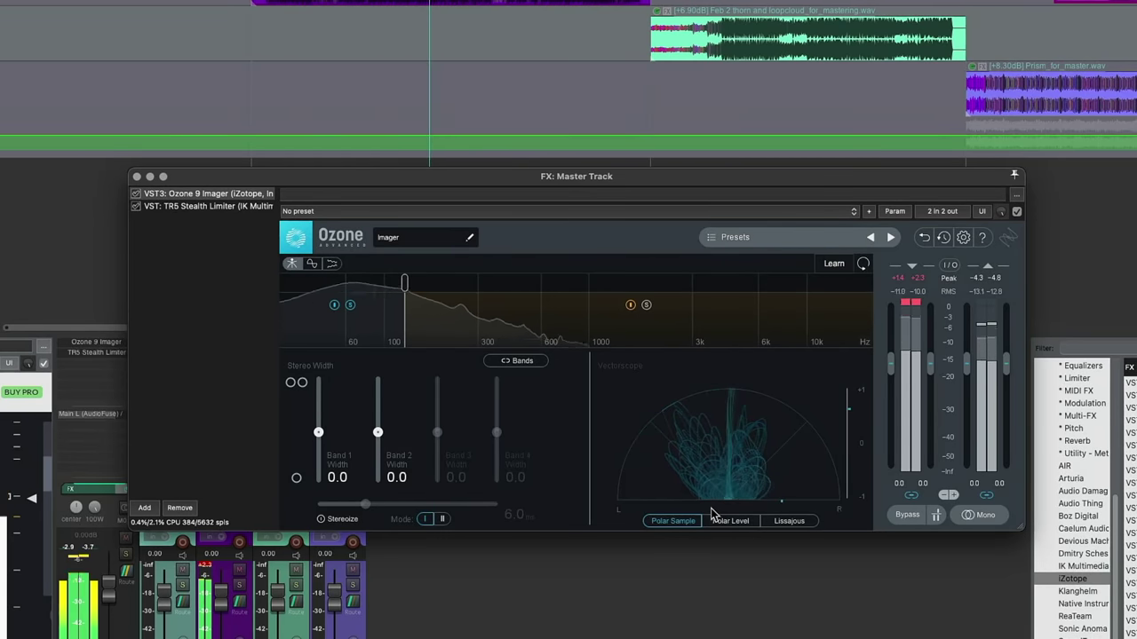
{"action": "key", "text": "space"}
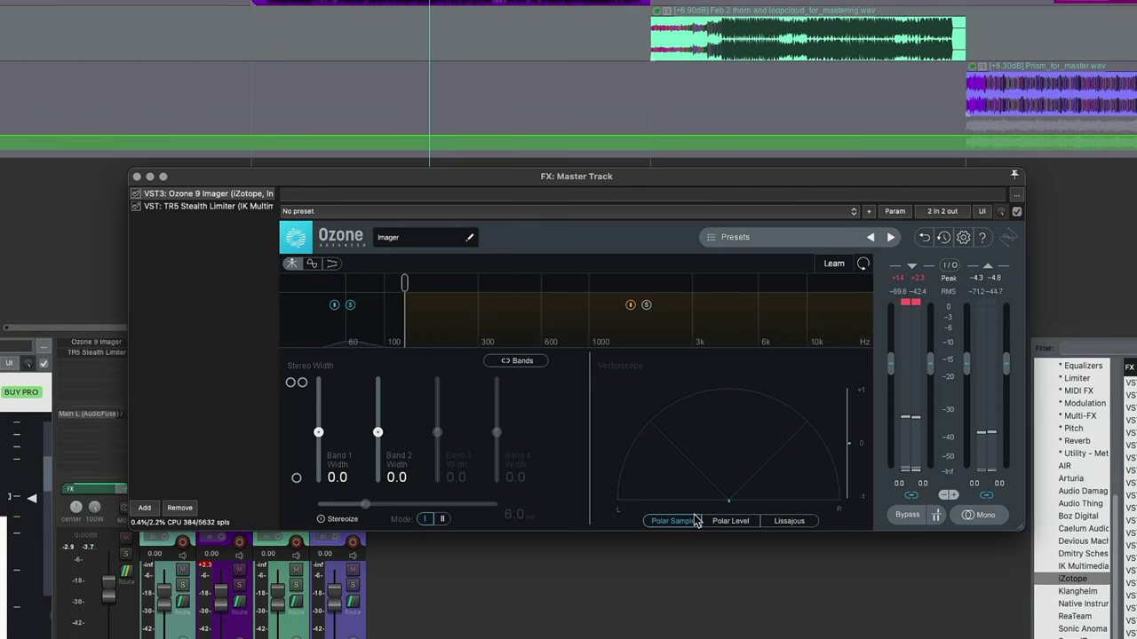
Narrow the Imager's Band 1 width to -67.1 and A/B the change during playback.
{"action": "left_click_drag", "start_coordinate": [318, 433], "coordinate": [320, 467]}
{"action": "key", "text": "space"}
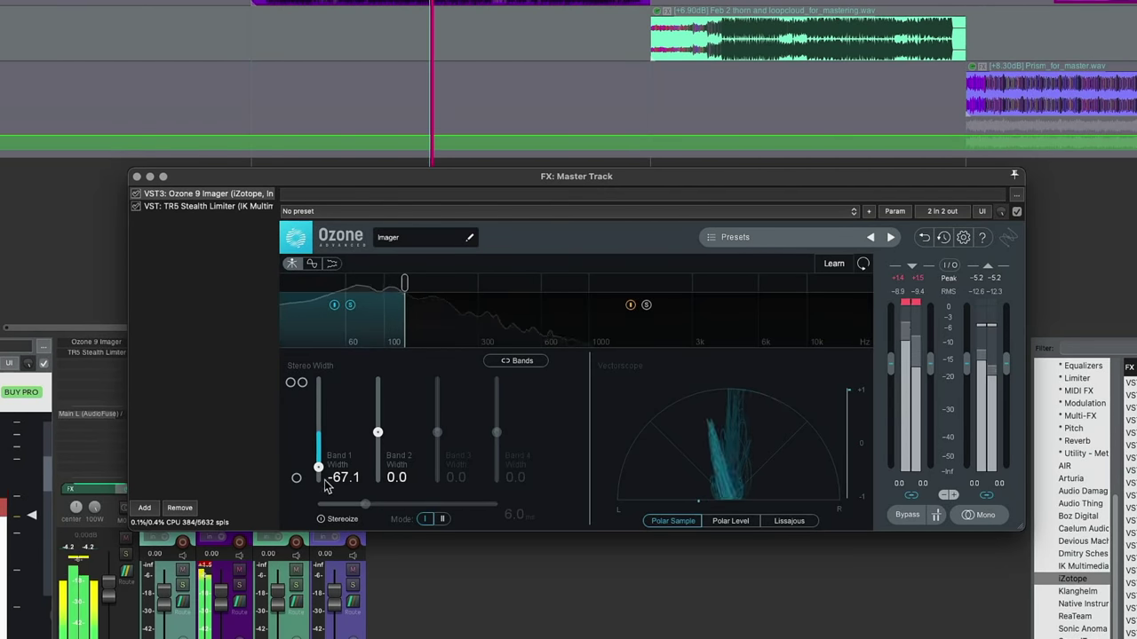
{"action": "left_click", "coordinate": [349, 308]}
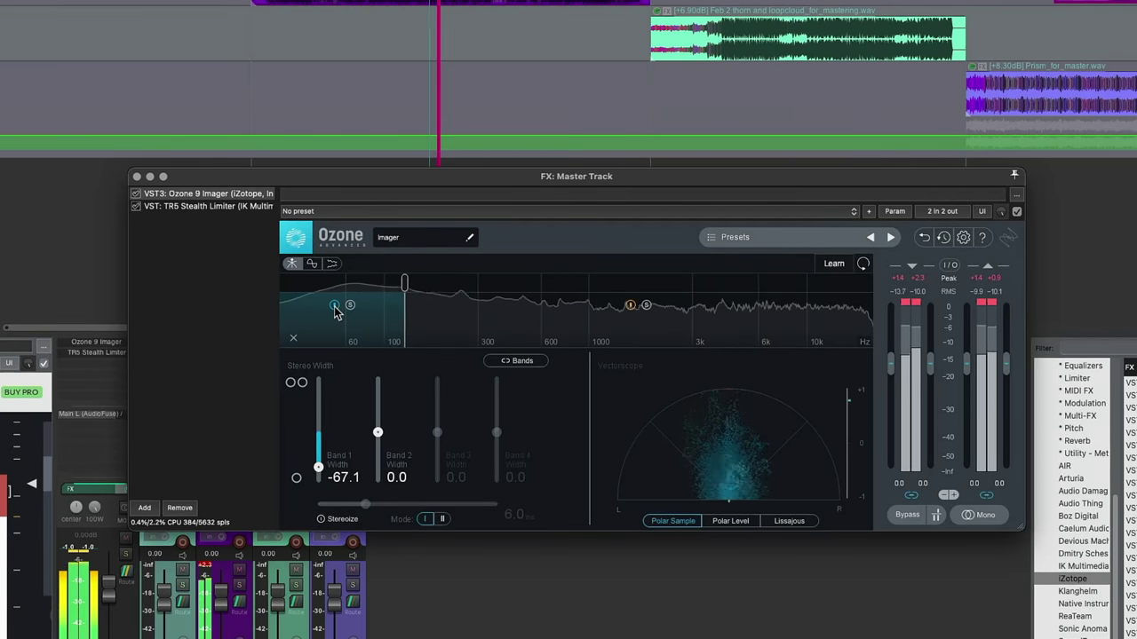
{"action": "left_click", "coordinate": [334, 307]}
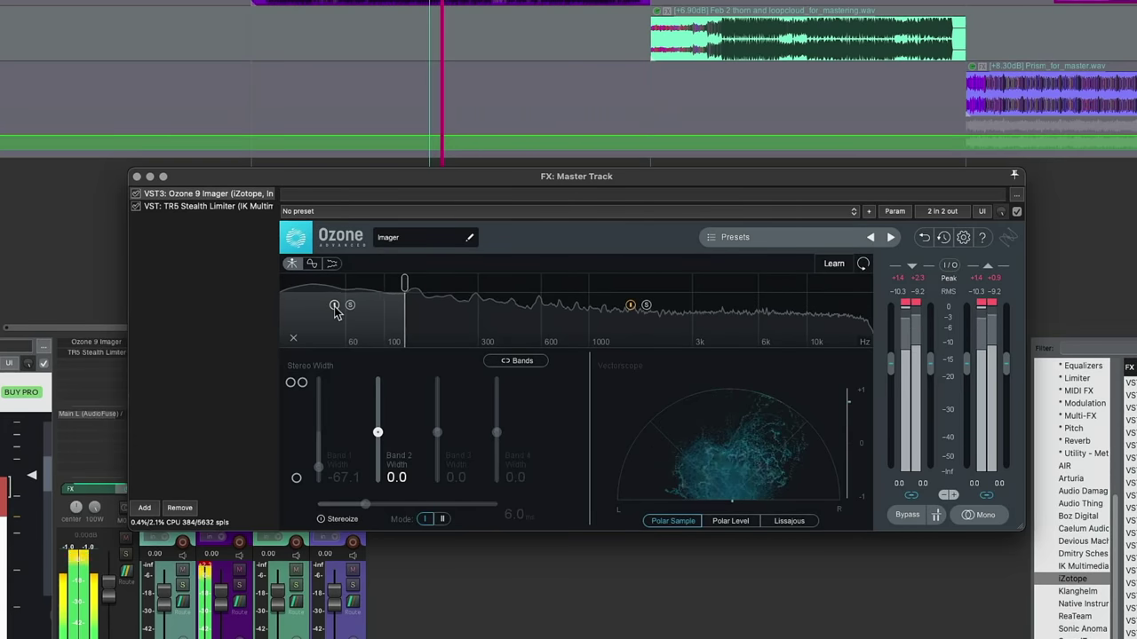
{"action": "left_click", "coordinate": [334, 306]}
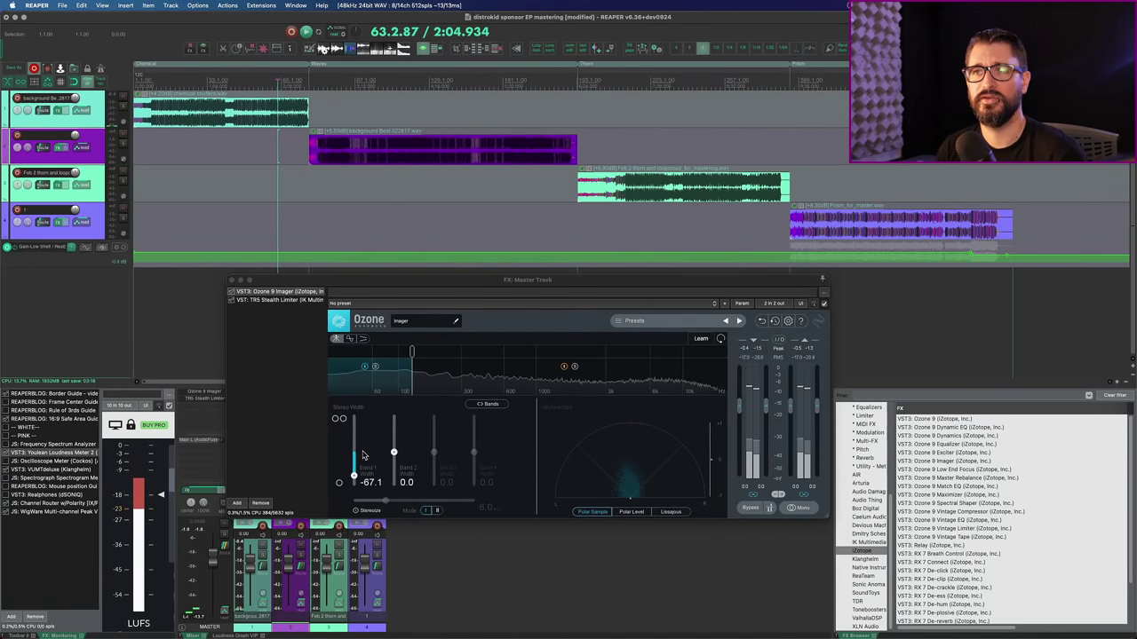
{"action": "left_click_drag", "start_coordinate": [406, 281], "coordinate": [583, 301]}
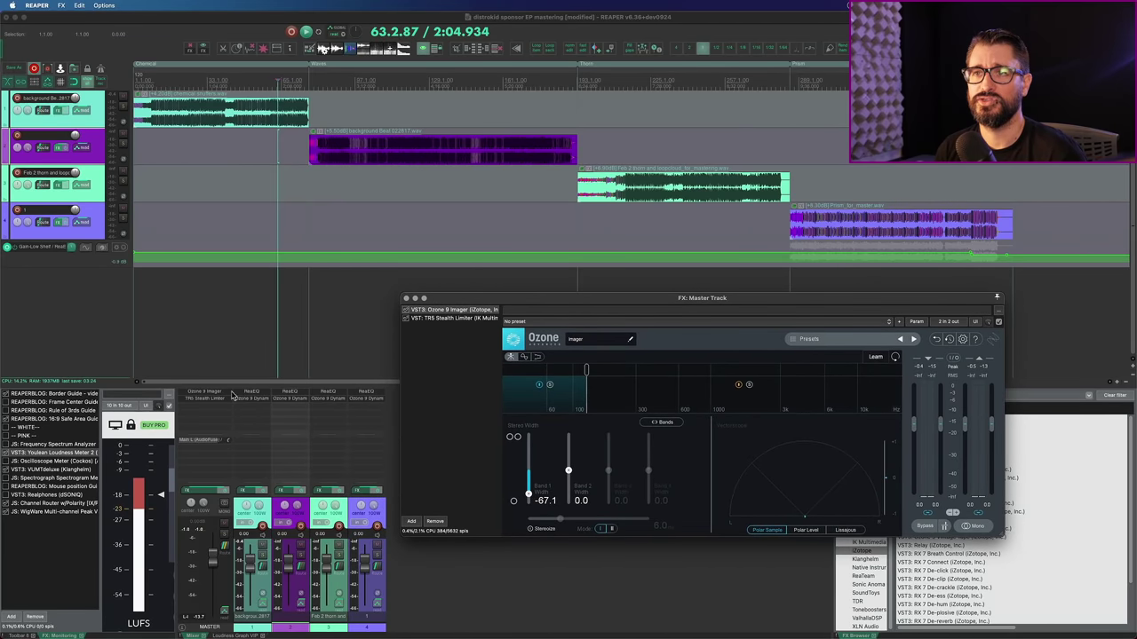
Move Ozone 9 Imager from the master chain onto track 1 and show it in that chain.
{"action": "left_click_drag", "start_coordinate": [216, 397], "coordinate": [250, 407]}
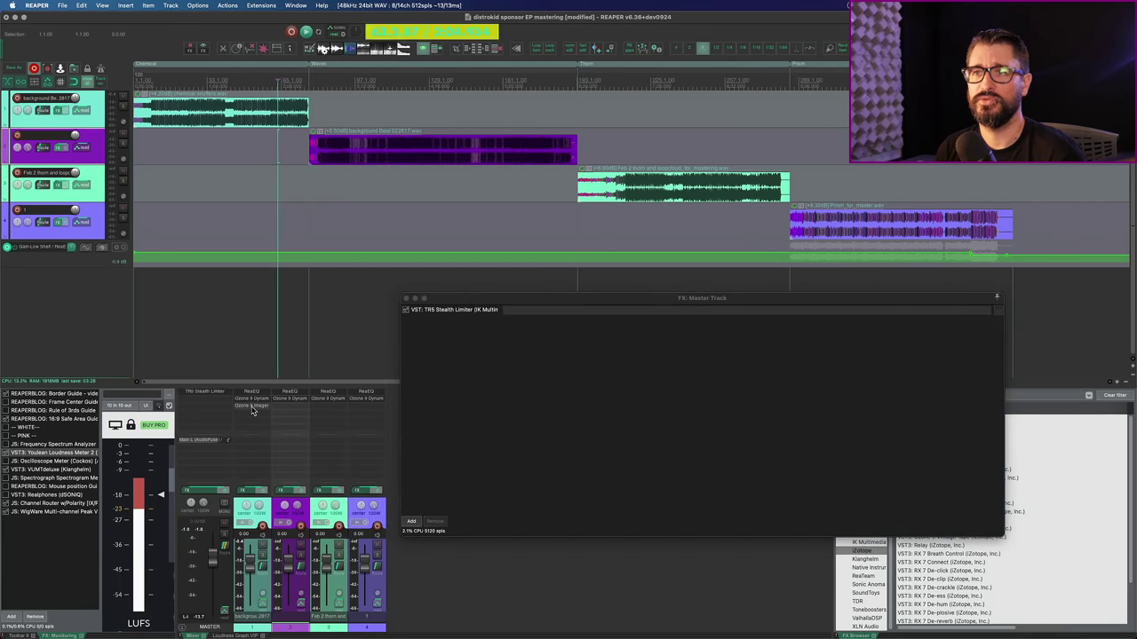
{"action": "left_click", "coordinate": [253, 406]}
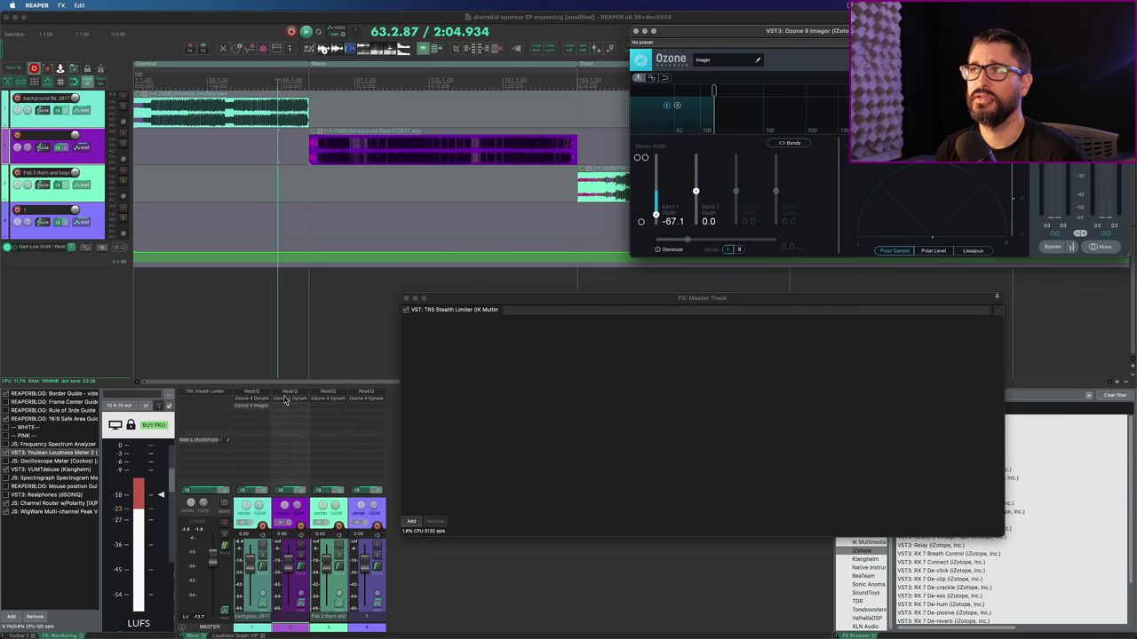
{"action": "key", "text": "Escape"}
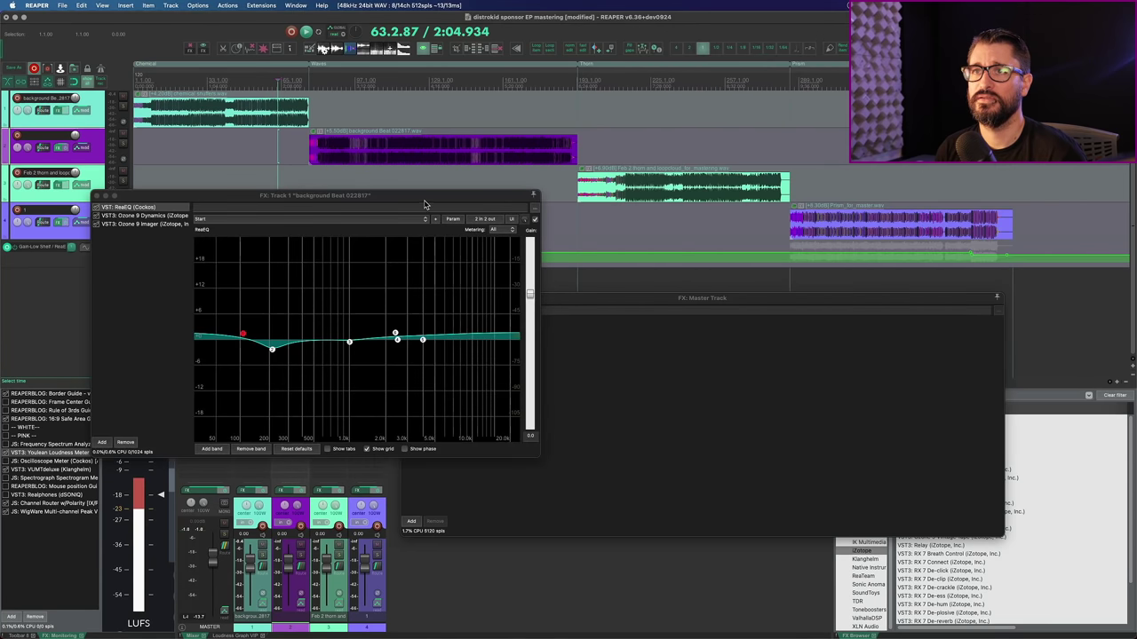
{"action": "left_click", "coordinate": [139, 225]}
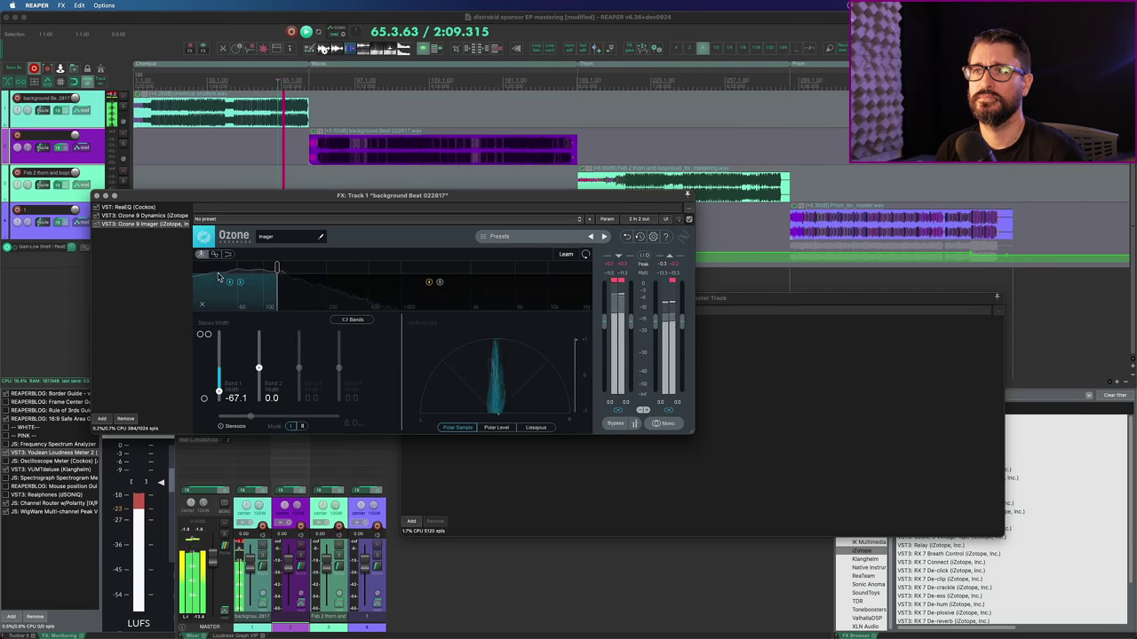
Compare the Imager's low band bypassed, then set track 4's Band 1 width to -40.5.
{"action": "left_click", "coordinate": [230, 283]}
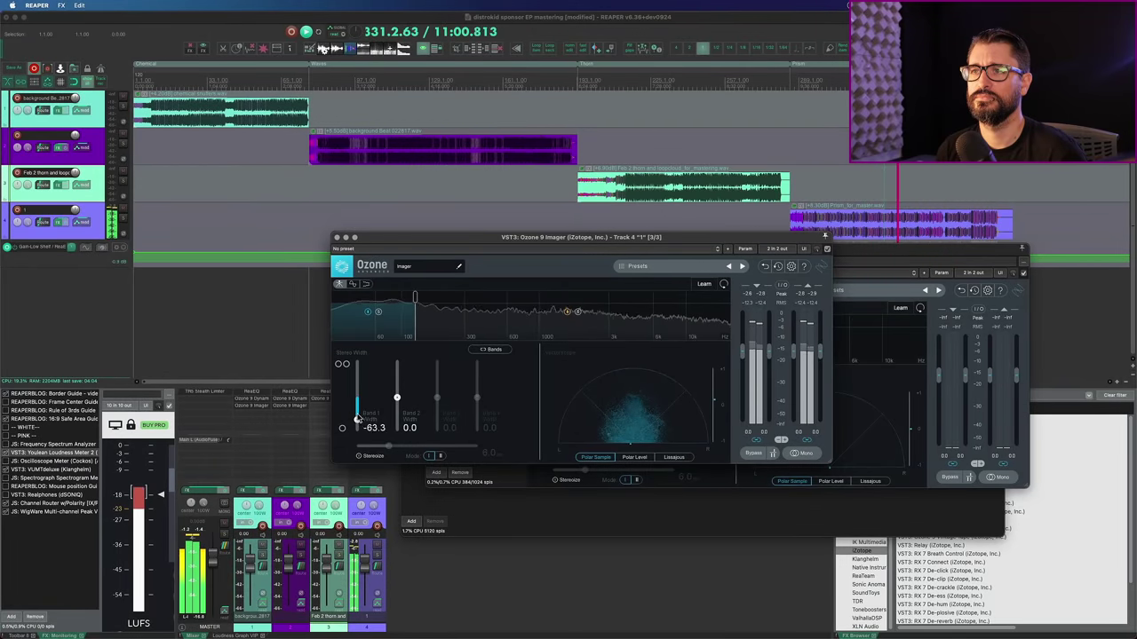
{"action": "left_click_drag", "start_coordinate": [357, 414], "coordinate": [357, 410]}
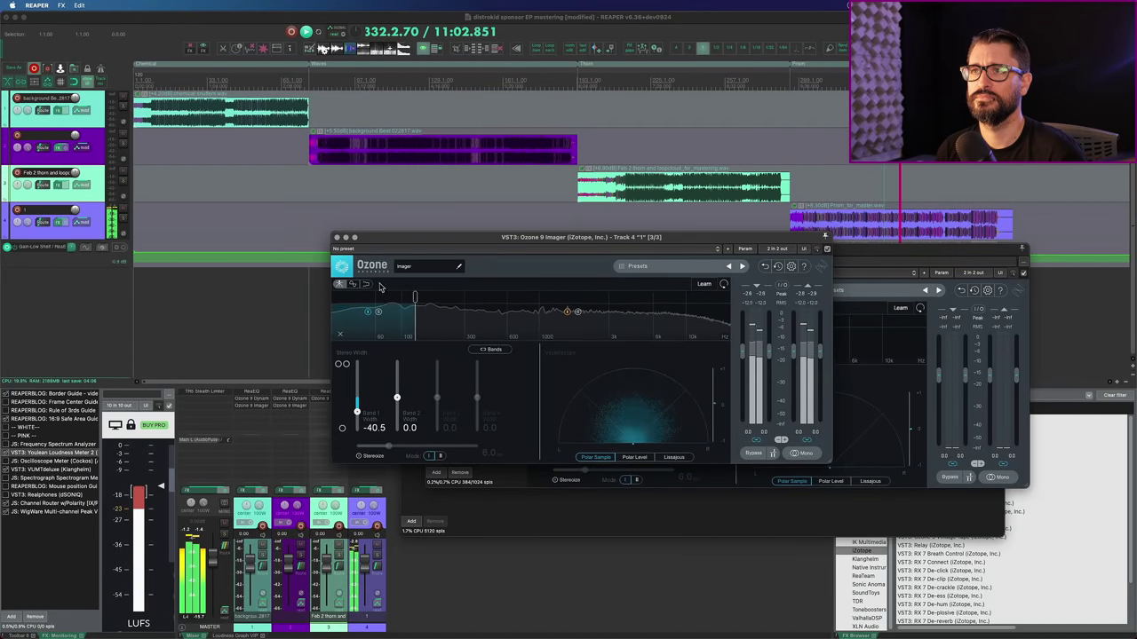
{"action": "left_click", "coordinate": [336, 237]}
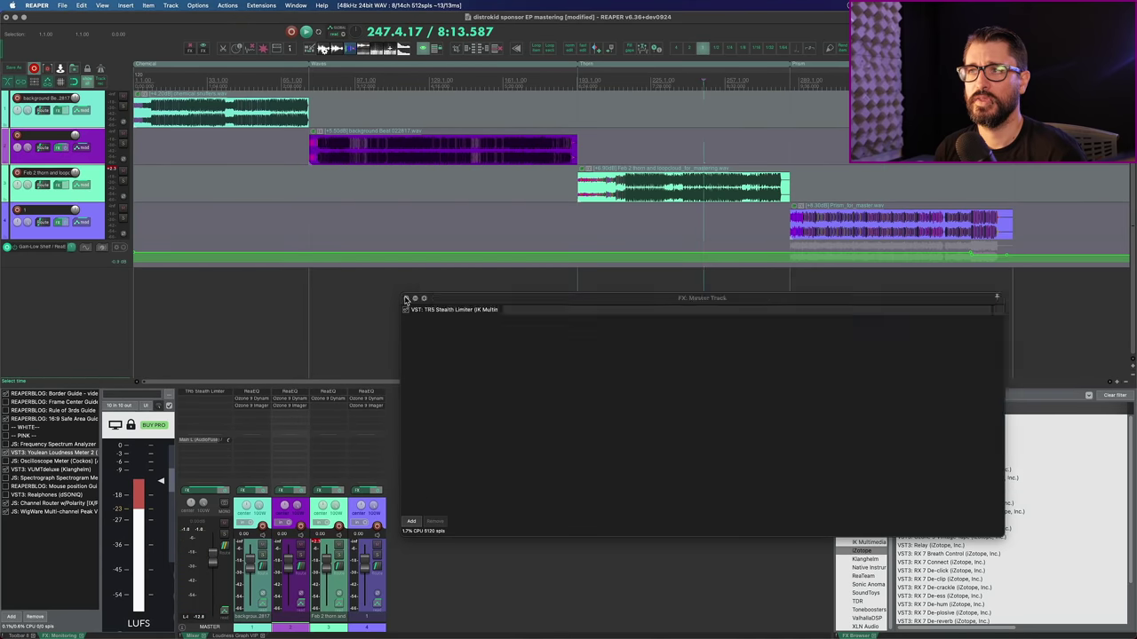
Close the master FX, bring up Render to File, and check the TR5 Stealth Limiter's dithering.
{"action": "left_click", "coordinate": [406, 299]}
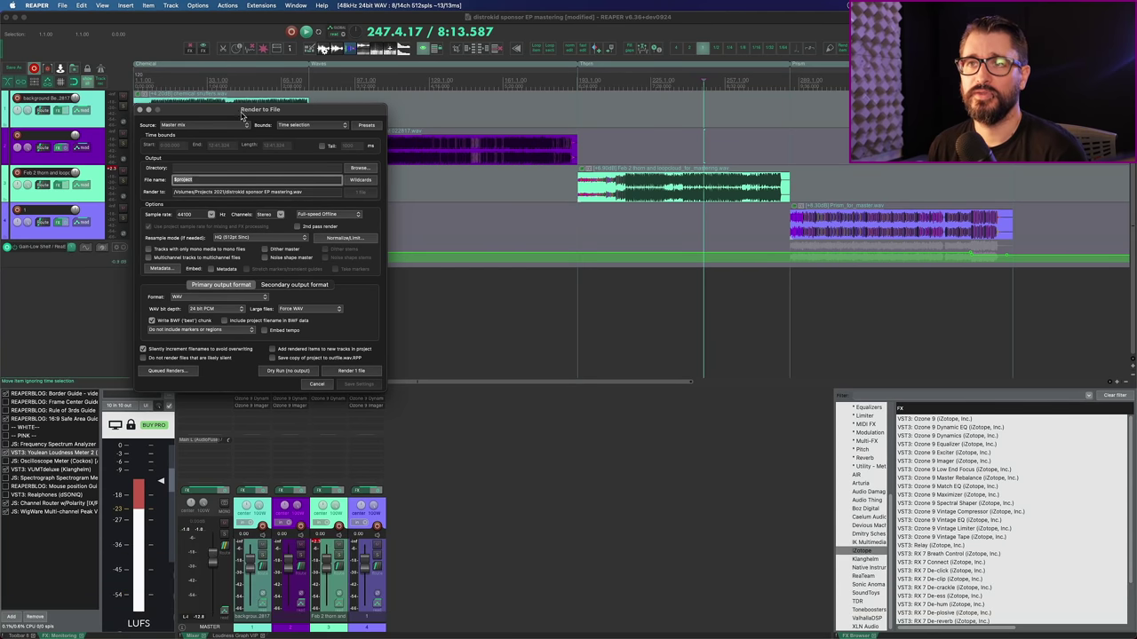
{"action": "left_click_drag", "start_coordinate": [241, 115], "coordinate": [470, 156]}
{"action": "left_click", "coordinate": [223, 395]}
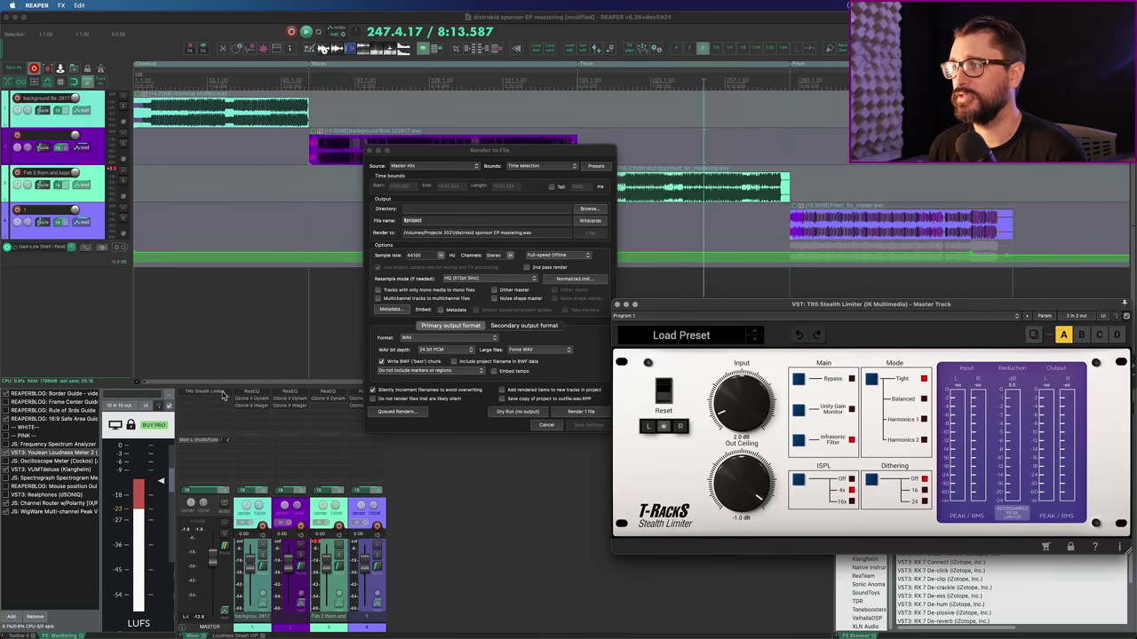
{"action": "left_click_drag", "start_coordinate": [885, 304], "coordinate": [370, 218]}
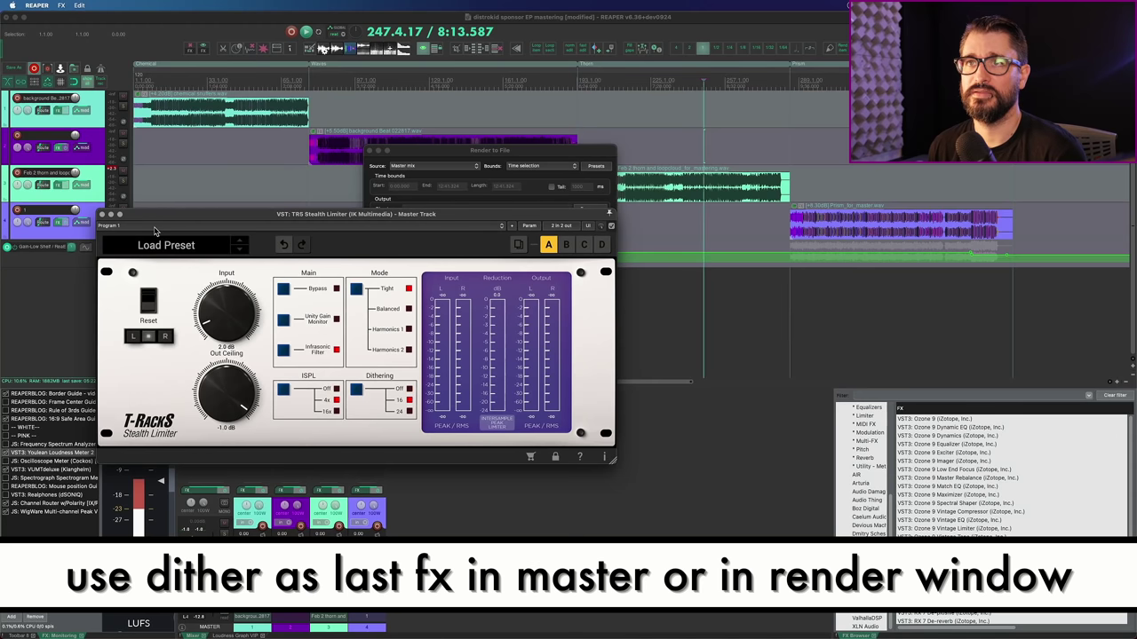
{"action": "left_click", "coordinate": [101, 214]}
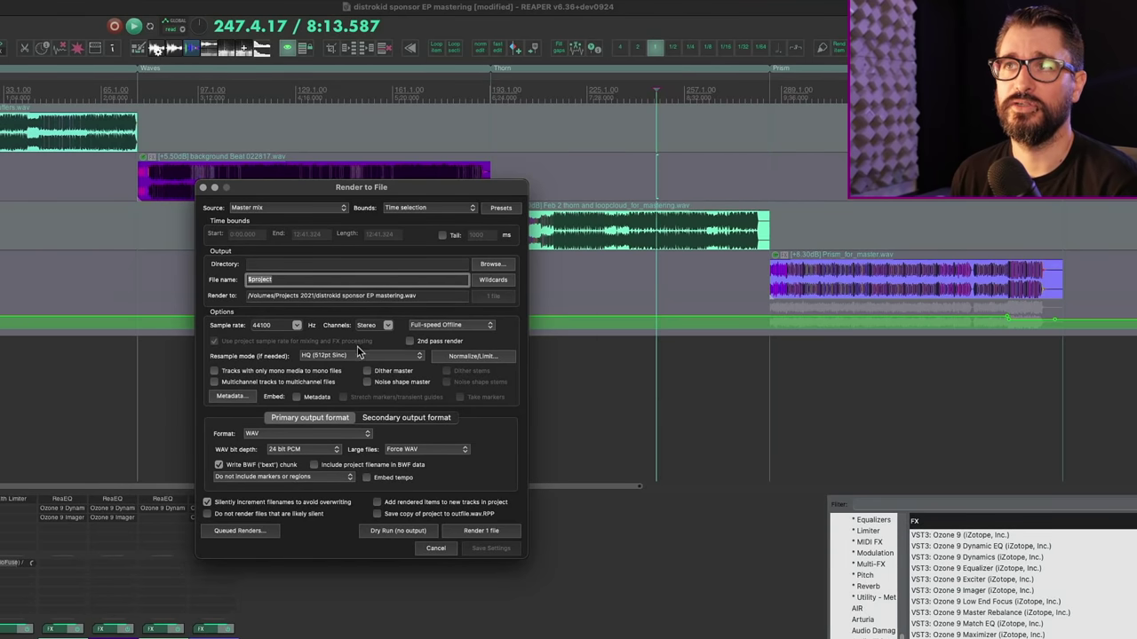
Set the render format to 16 bit PCM WAV with bounds set to Project regions.
{"action": "left_click", "coordinate": [286, 450]}
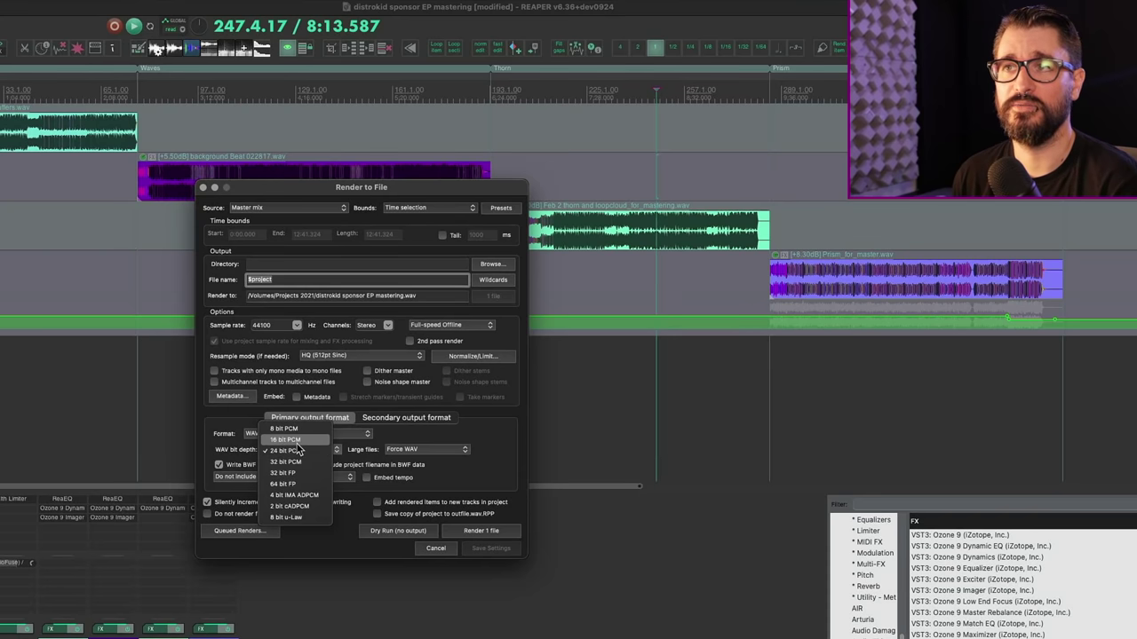
{"action": "left_click", "coordinate": [293, 440]}
{"action": "left_click", "coordinate": [300, 209]}
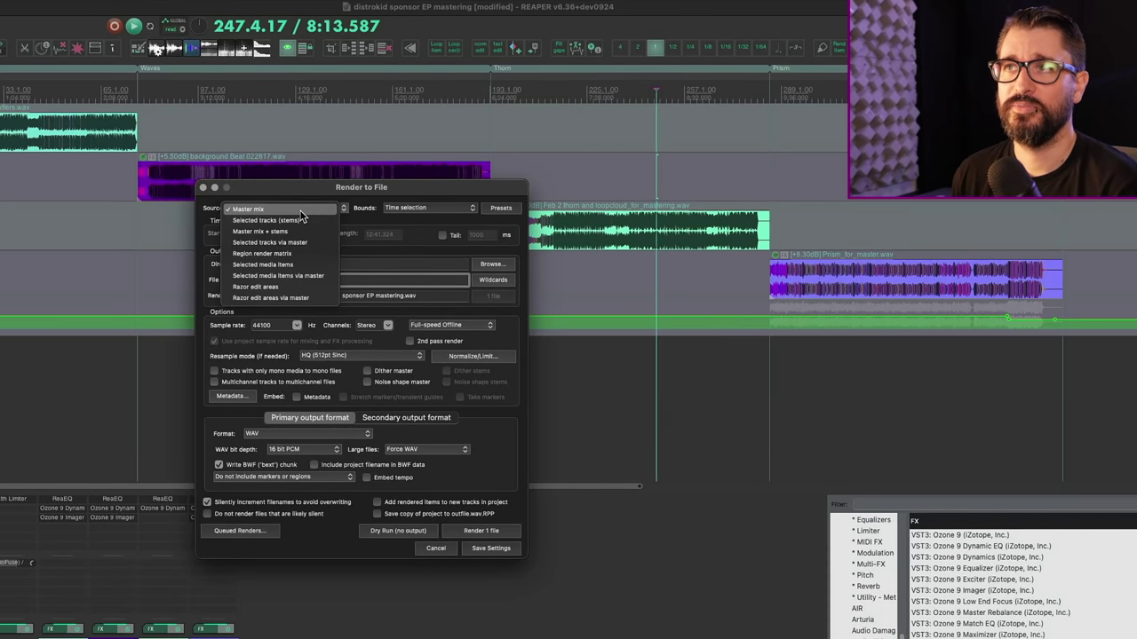
{"action": "left_click", "coordinate": [395, 209]}
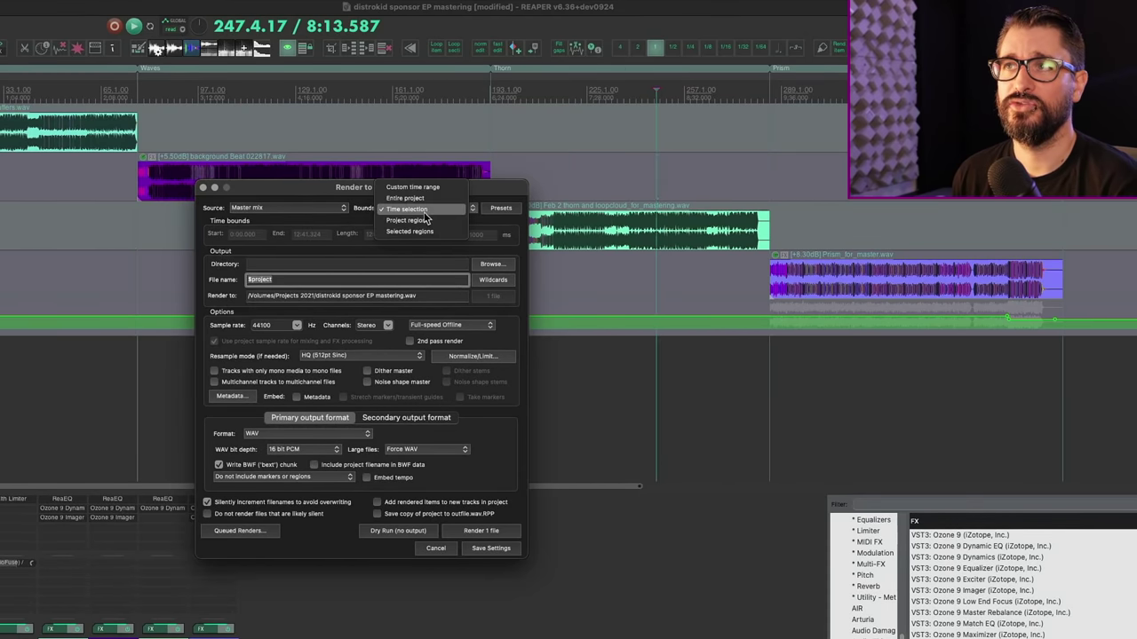
{"action": "left_click", "coordinate": [439, 221]}
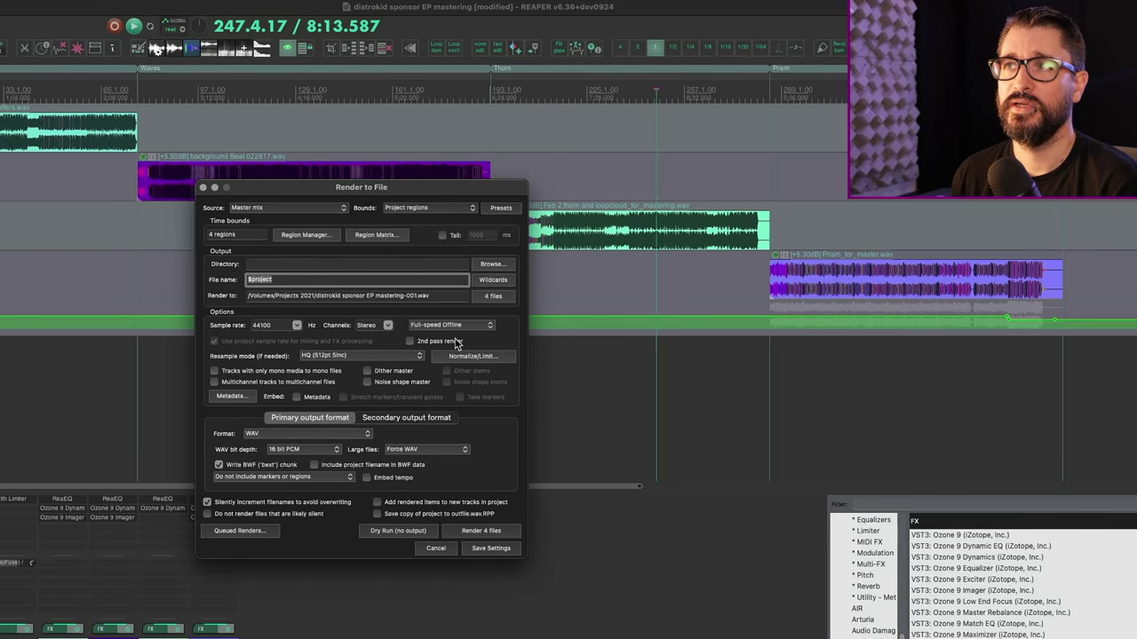
{"action": "mouse_move", "coordinate": [491, 297]}
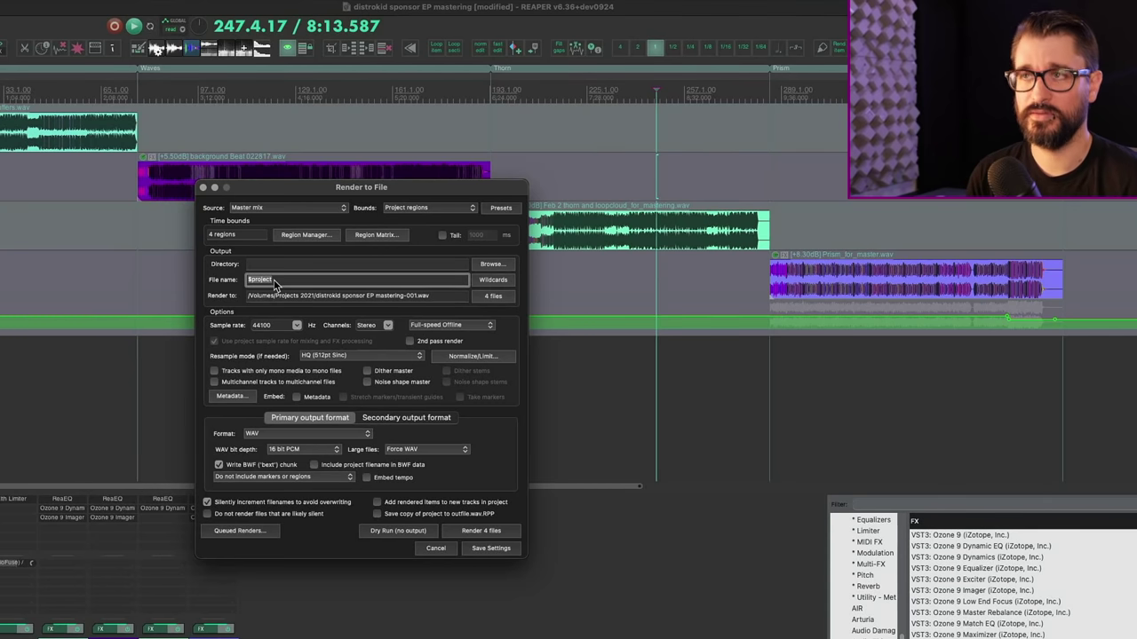
Set the render file name to '$regionnumber - Reaperblog - $region' using wildcards.
{"action": "type", "text": "Reaperblog"}
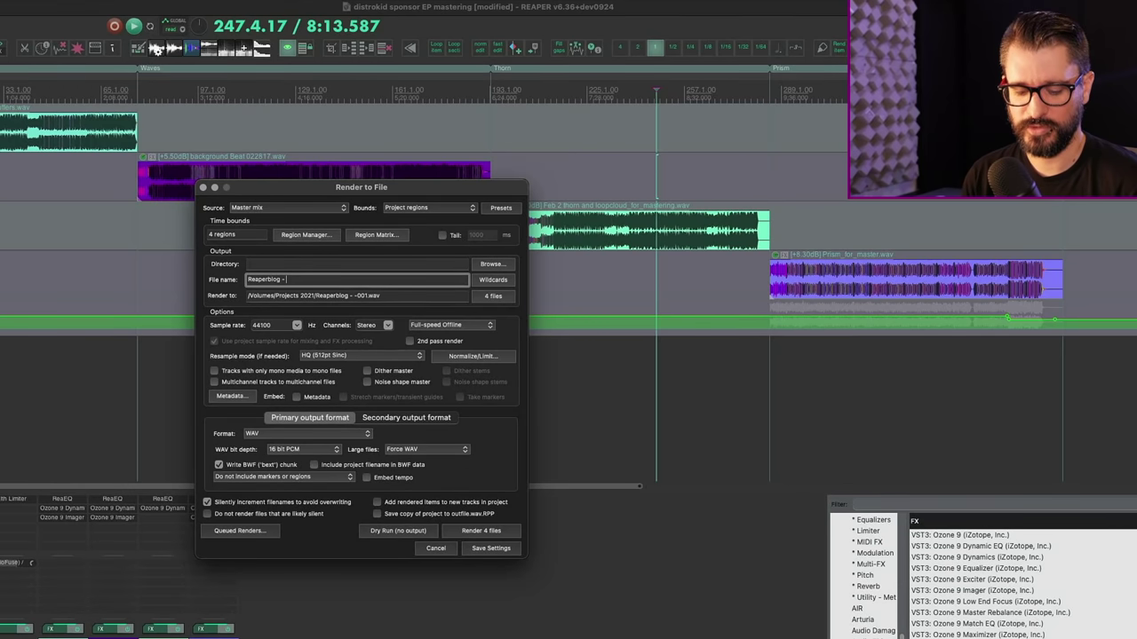
{"action": "type", "text": "- $region"}
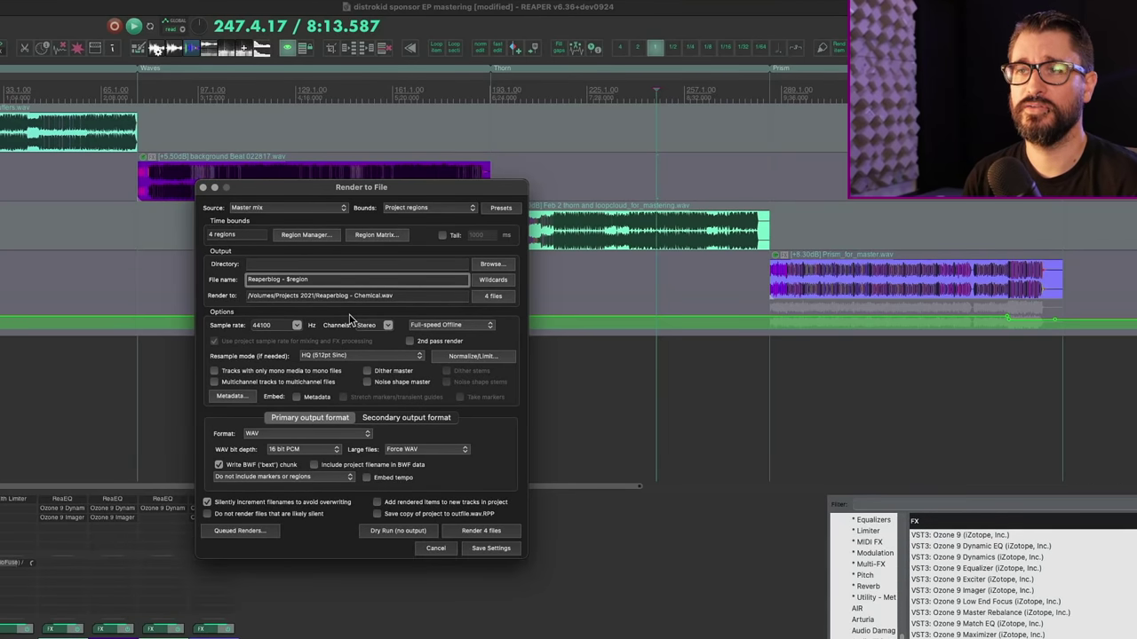
{"action": "left_click", "coordinate": [248, 279]}
{"action": "type", "text": "$regionnumber"}
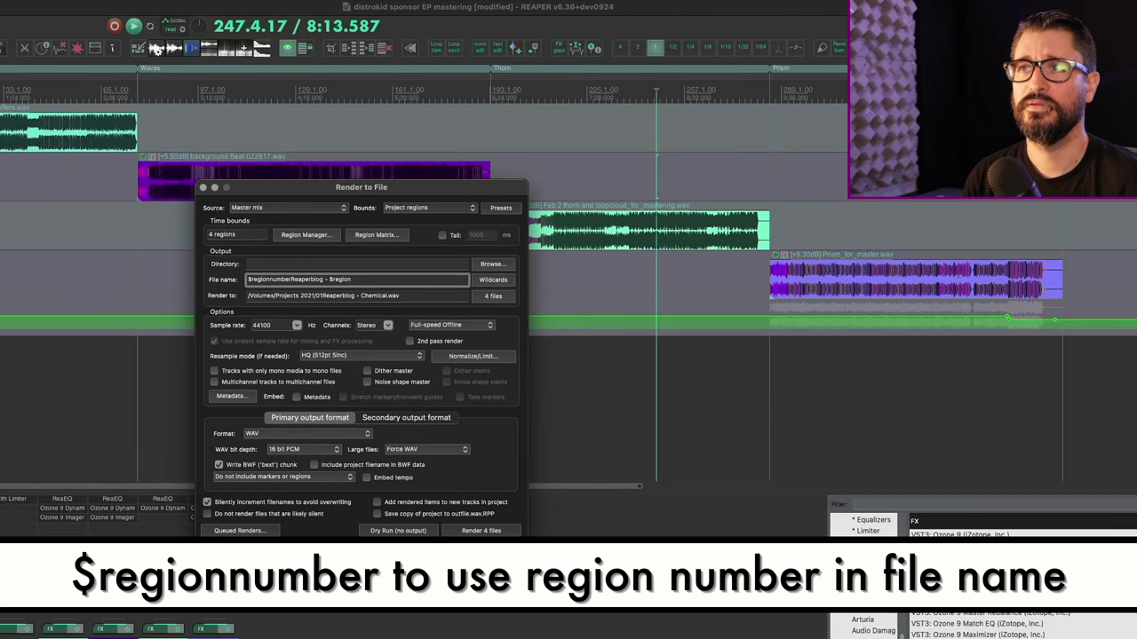
{"action": "type", "text": " -"}
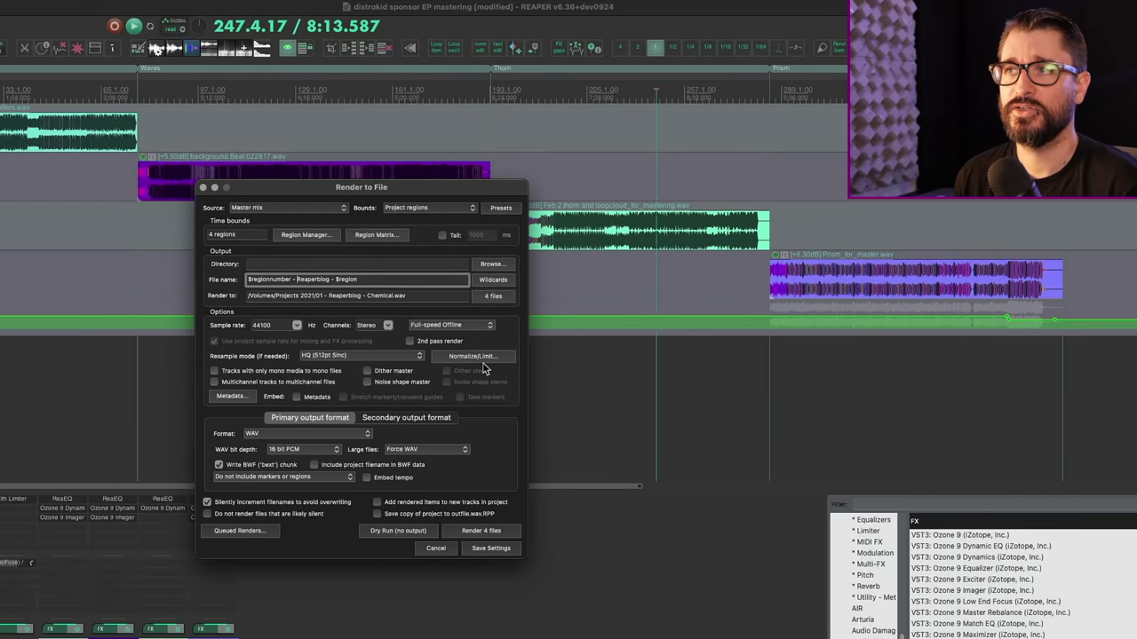
{"action": "left_click", "coordinate": [477, 356]}
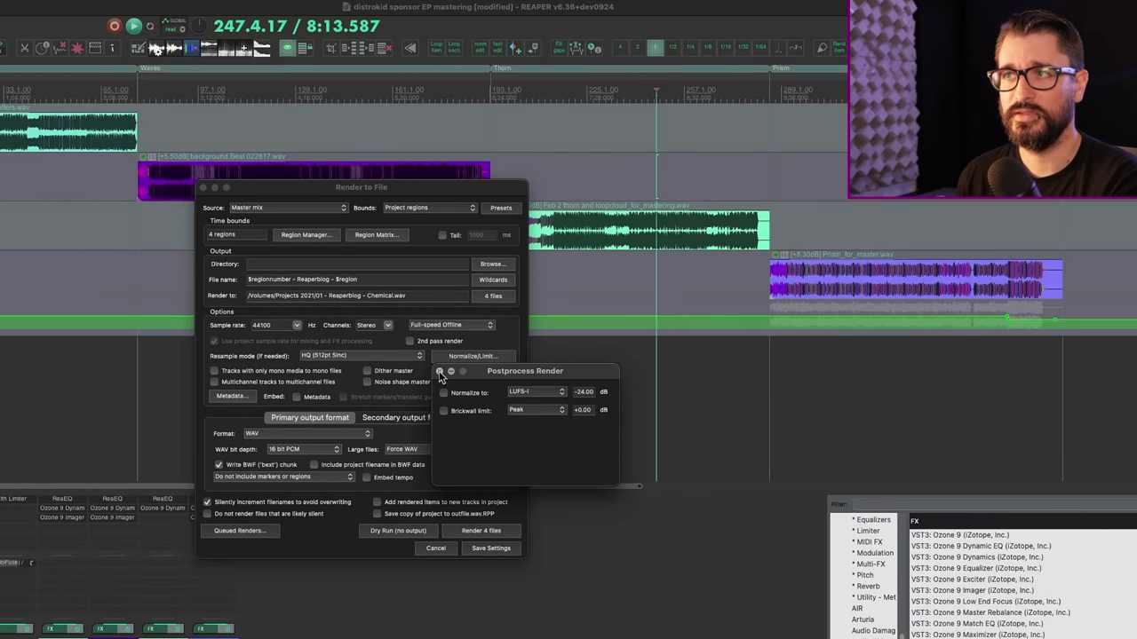
{"action": "left_click", "coordinate": [439, 372]}
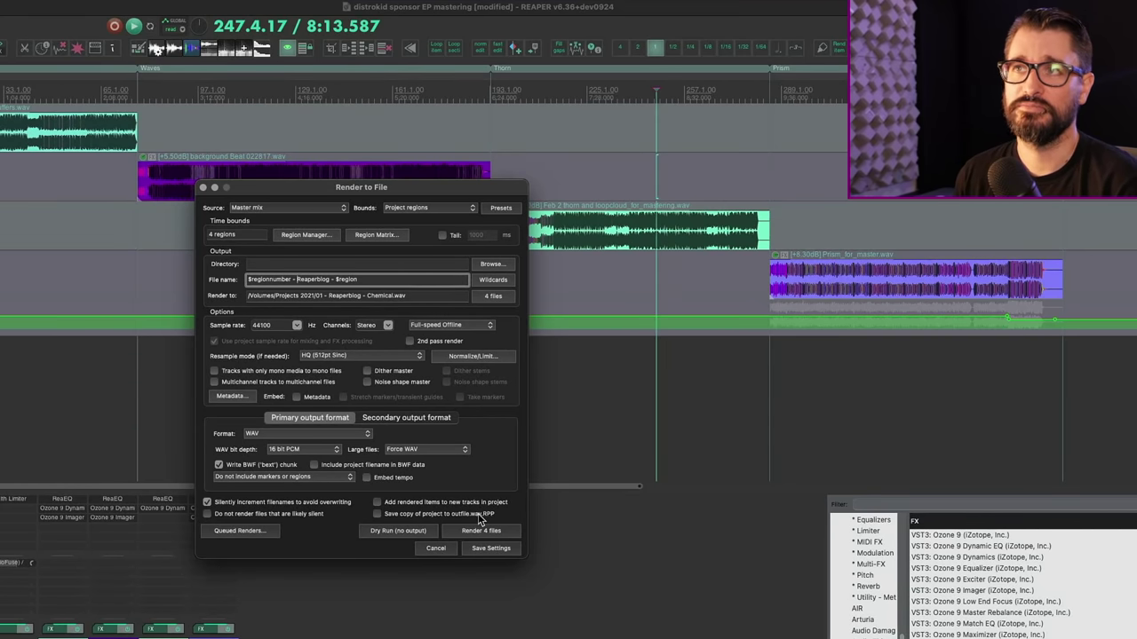
Render the four regions as WAV files with Render 4 files.
{"action": "left_click", "coordinate": [480, 530]}
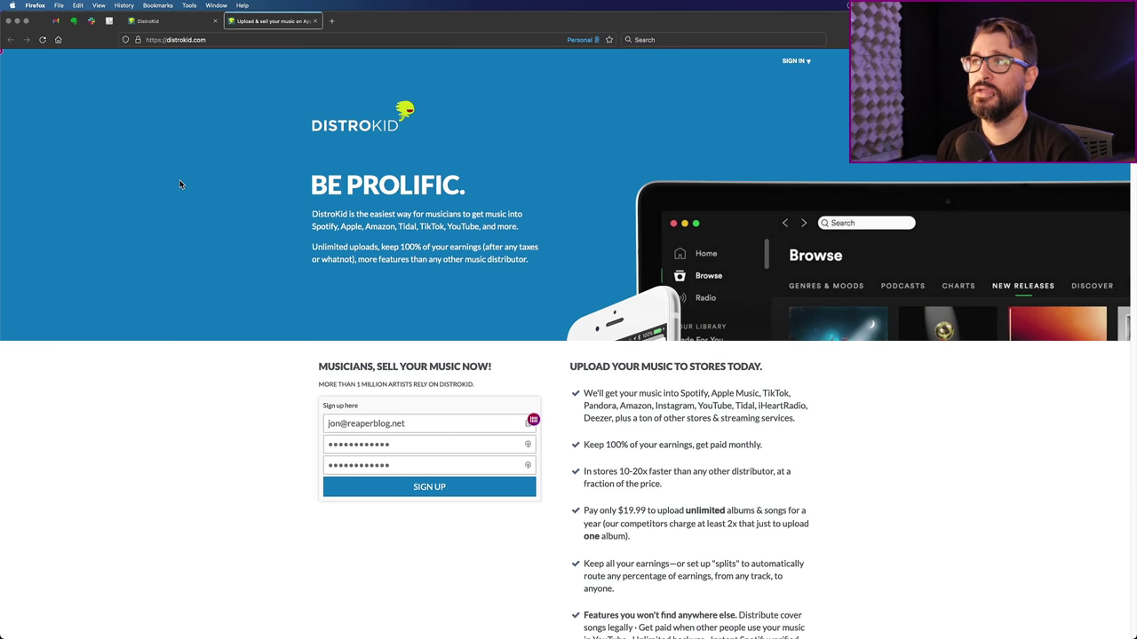
Switch to the DistroKid dashboard and start a new music upload.
{"action": "left_click", "coordinate": [169, 21]}
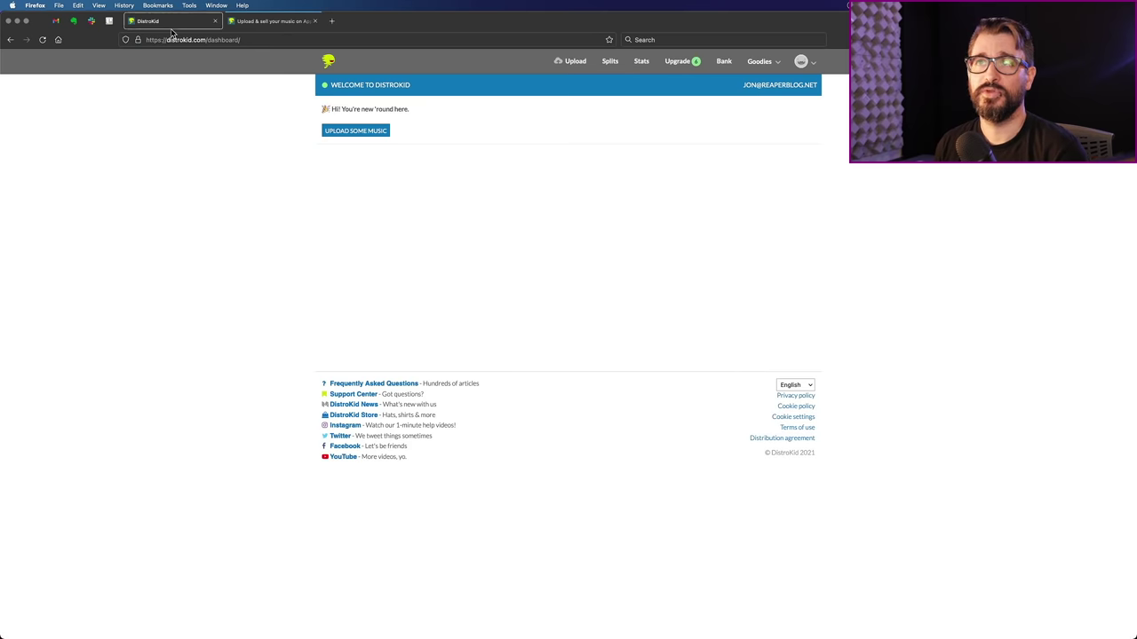
{"action": "left_click", "coordinate": [361, 134]}
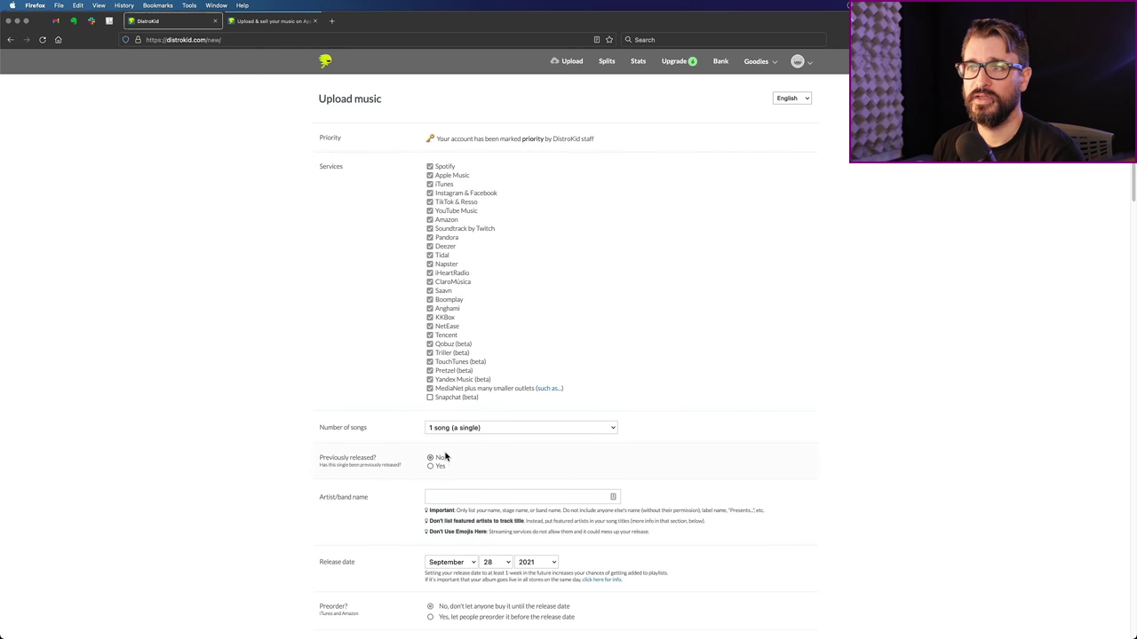
Set the release to 4 songs and enter Reaperblog as the artist name.
{"action": "left_click", "coordinate": [477, 428]}
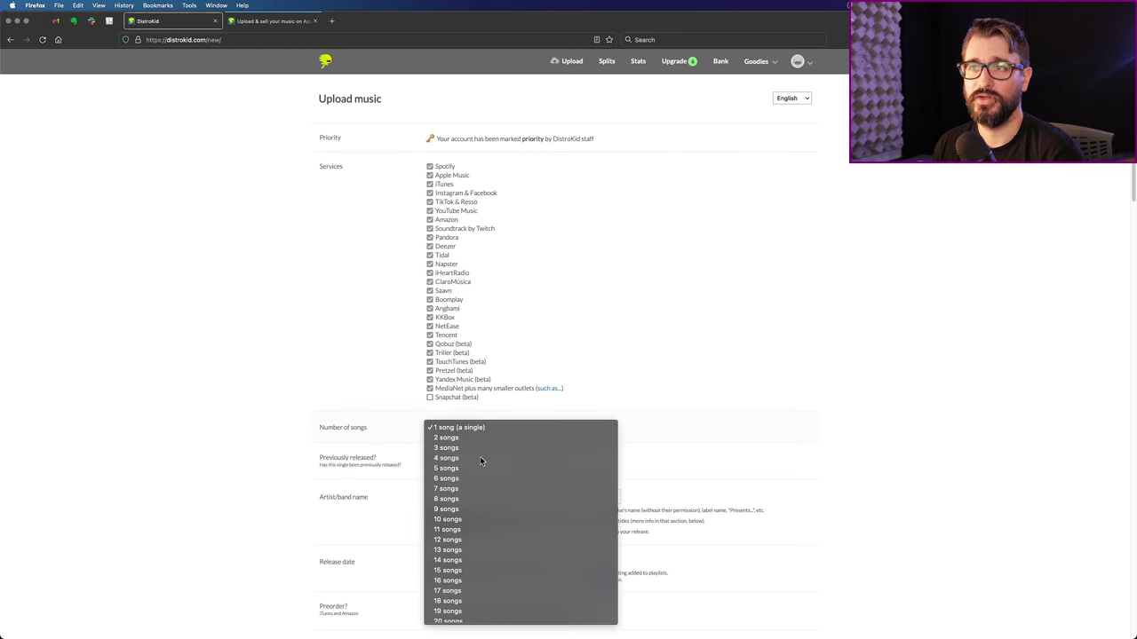
{"action": "left_click", "coordinate": [480, 460]}
{"action": "scroll", "coordinate": [471, 462], "scroll_direction": "down", "scroll_amount": 3}
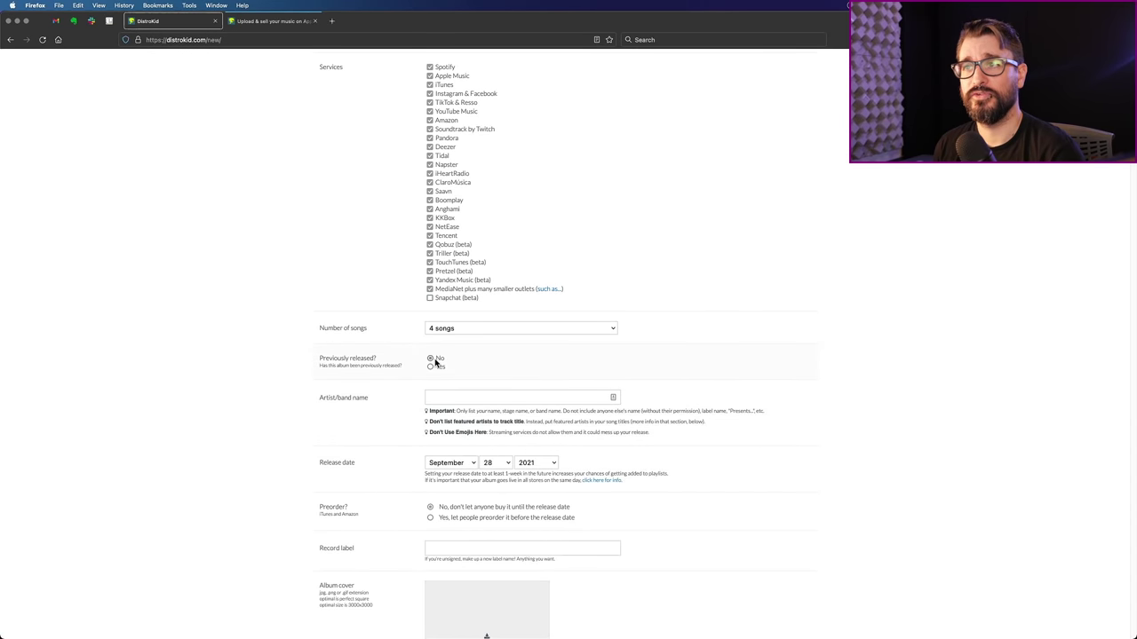
{"action": "scroll", "coordinate": [468, 389], "scroll_direction": "down", "scroll_amount": 1}
{"action": "left_click", "coordinate": [466, 382]}
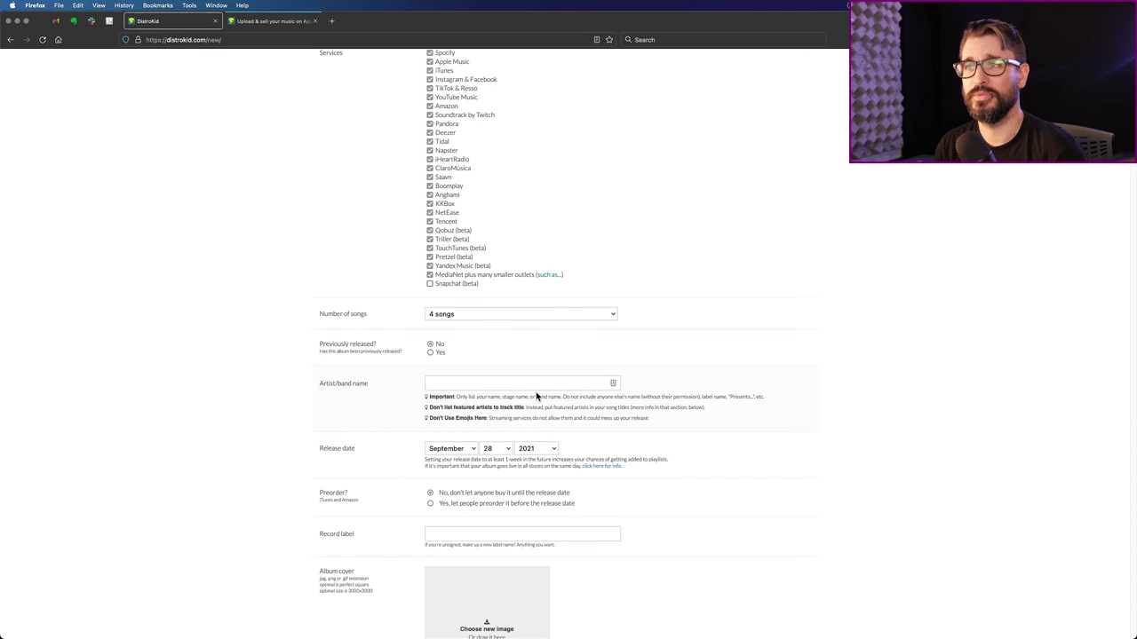
{"action": "type", "text": "Reaperblog"}
Answer No to the artist already being on Spotify and on Apple Music.
{"action": "scroll", "coordinate": [480, 390], "scroll_direction": "down", "scroll_amount": 2}
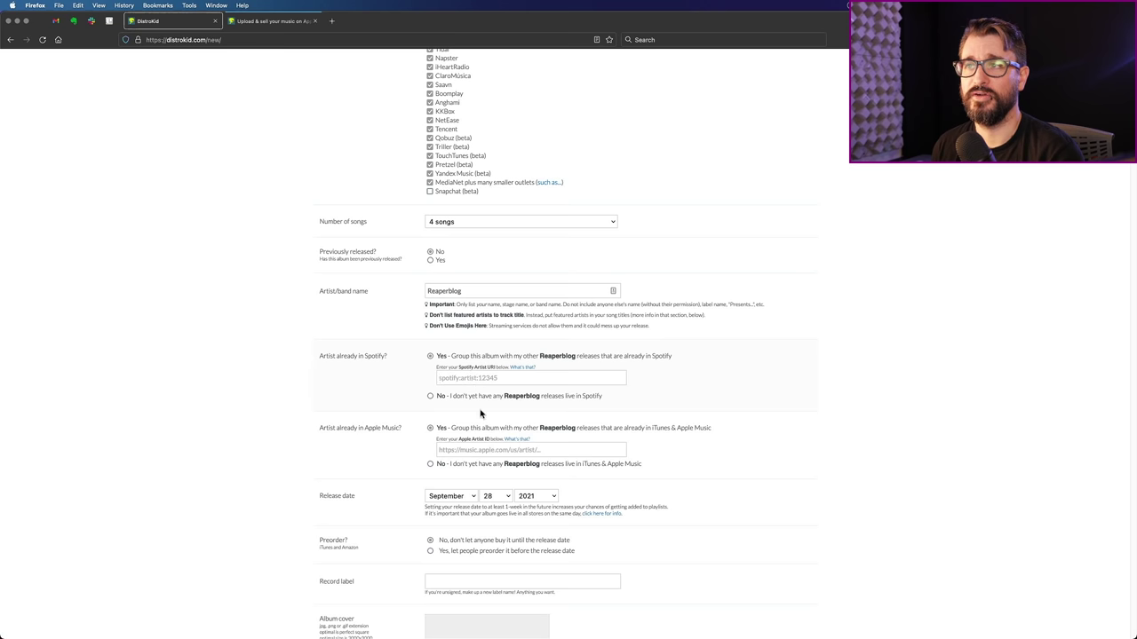
{"action": "left_click", "coordinate": [429, 396]}
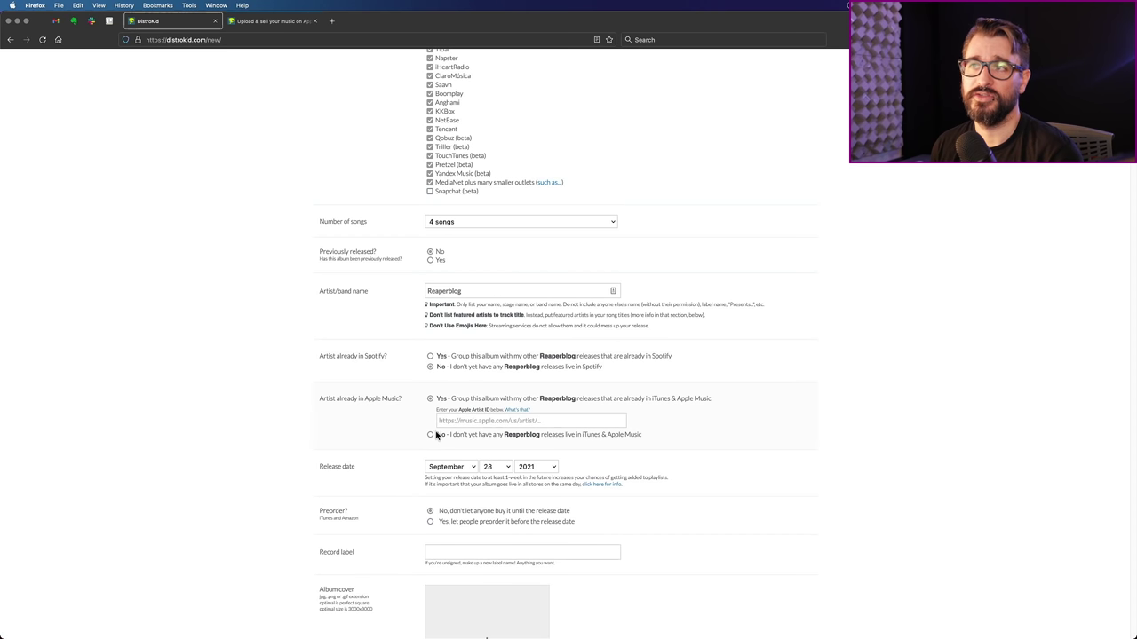
{"action": "scroll", "coordinate": [483, 398], "scroll_direction": "down", "scroll_amount": 1}
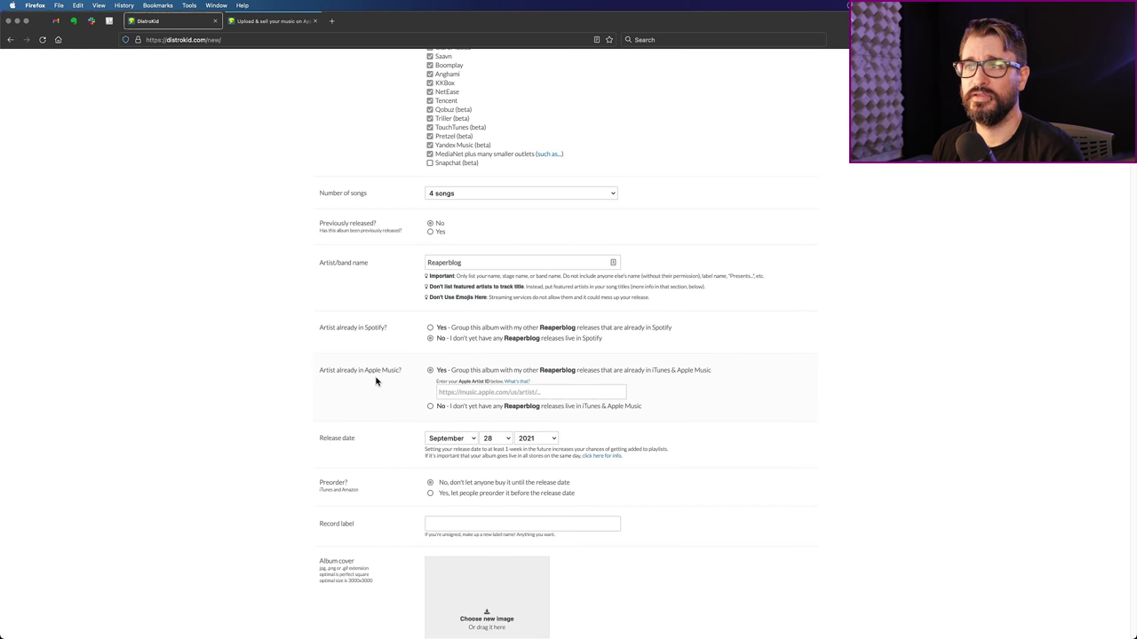
{"action": "left_click", "coordinate": [434, 409]}
{"action": "scroll", "coordinate": [458, 416], "scroll_direction": "down", "scroll_amount": 3}
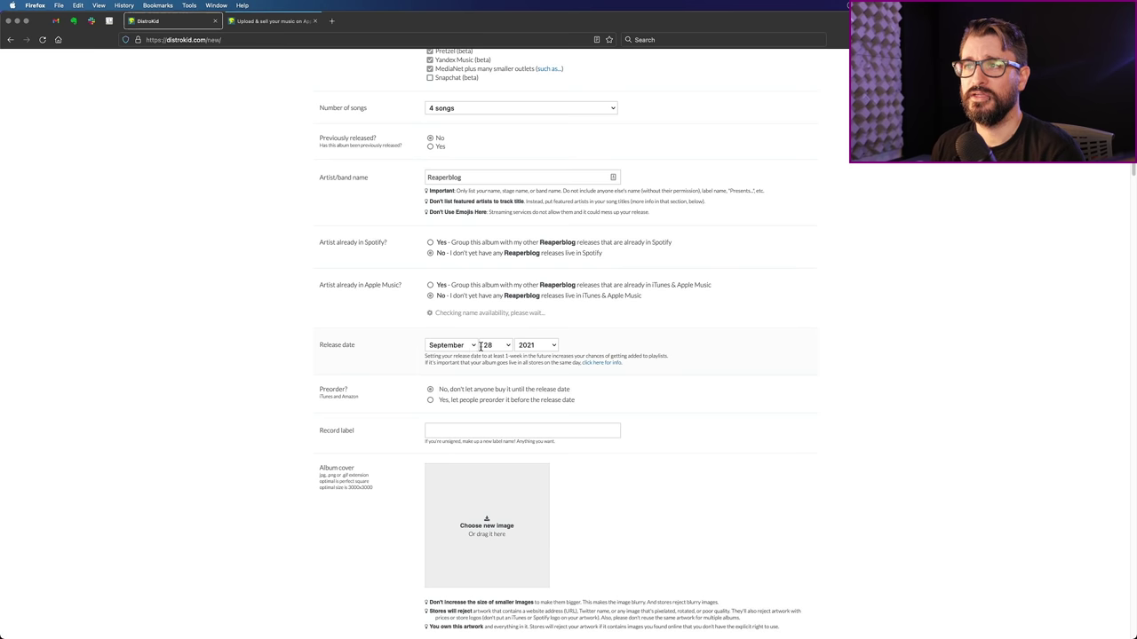
Set the release date to October 12.
{"action": "left_click", "coordinate": [460, 346]}
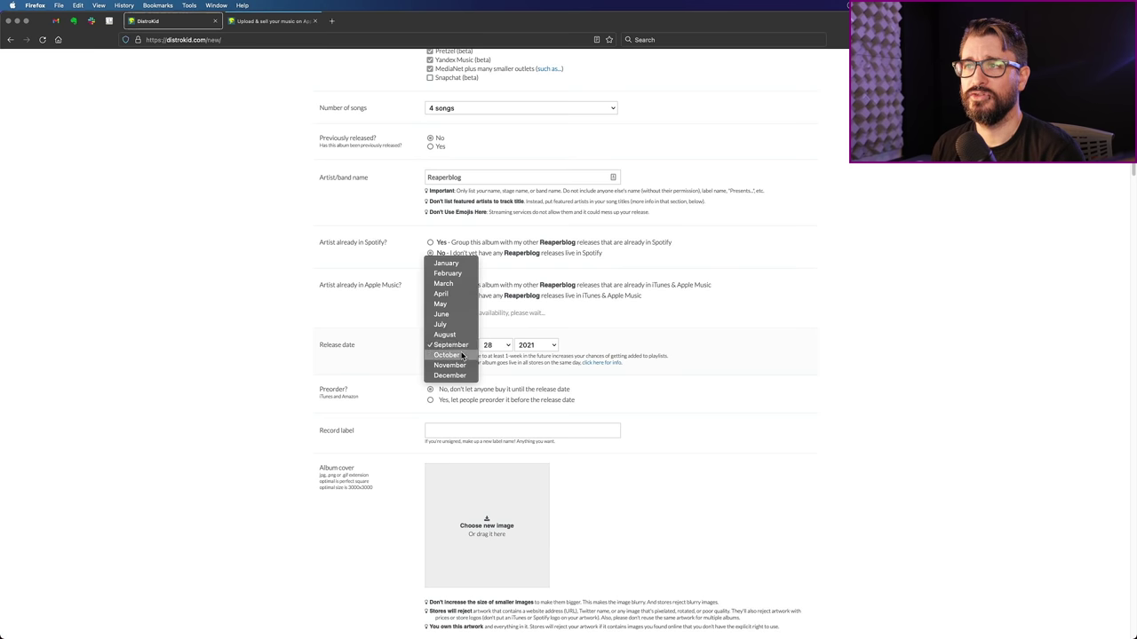
{"action": "left_click", "coordinate": [449, 356]}
{"action": "left_click", "coordinate": [499, 345]}
{"action": "left_click", "coordinate": [503, 345]}
{"action": "left_click", "coordinate": [503, 345]}
{"action": "left_click", "coordinate": [491, 188]}
{"action": "scroll", "coordinate": [482, 362], "scroll_direction": "down", "scroll_amount": 2}
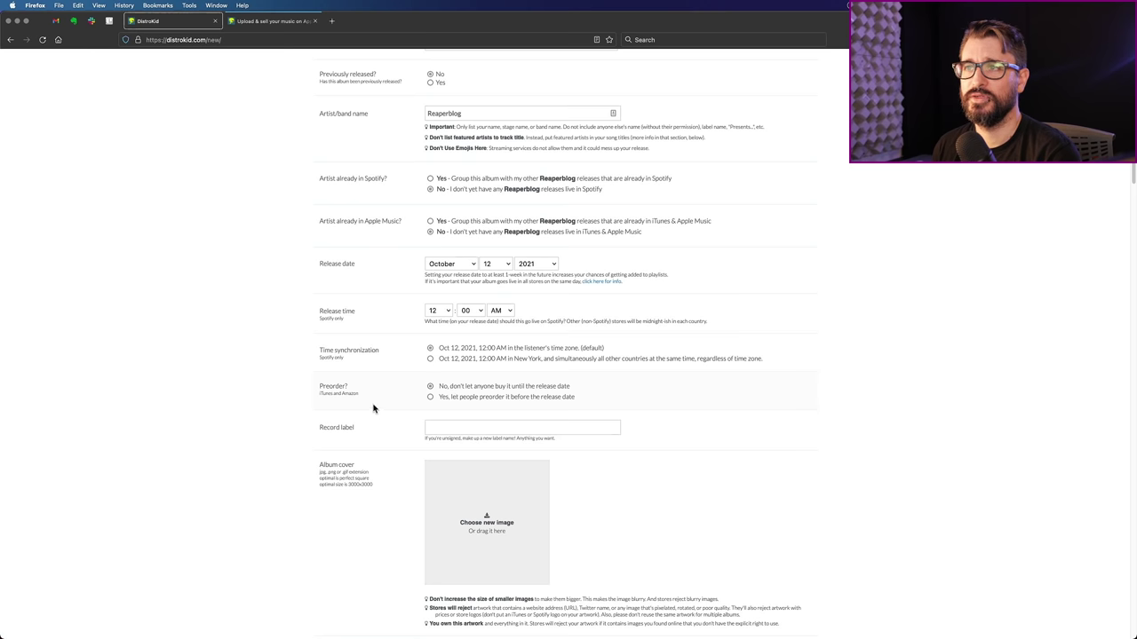
Enter 'Reaper tunes' as the record label.
{"action": "scroll", "coordinate": [470, 400], "scroll_direction": "down", "scroll_amount": 1}
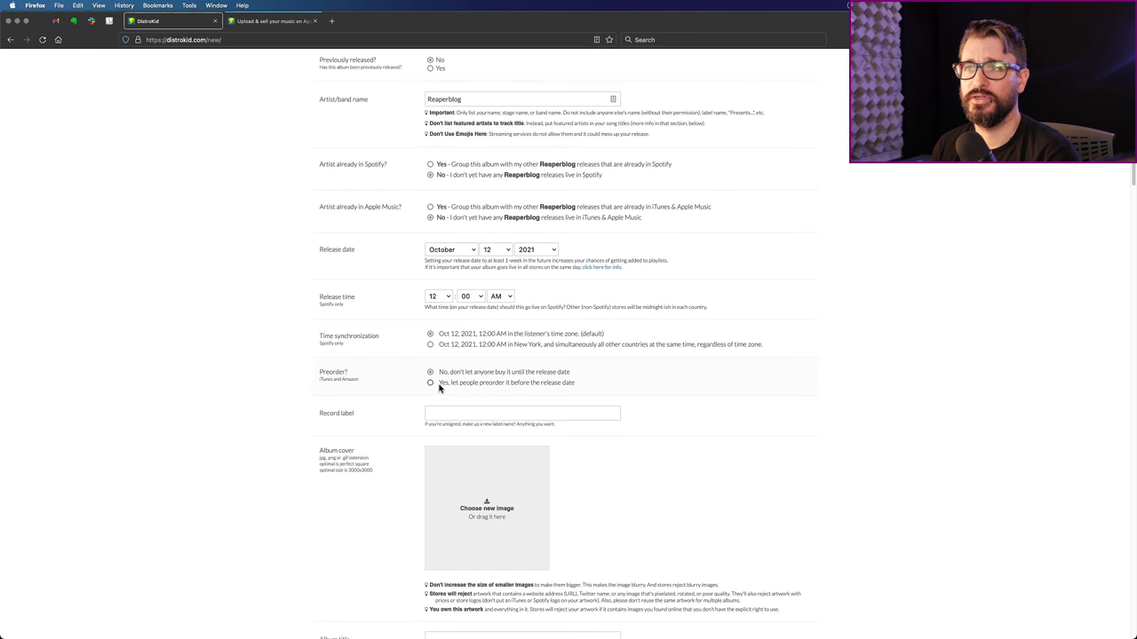
{"action": "scroll", "coordinate": [439, 387], "scroll_direction": "down", "scroll_amount": 3}
{"action": "left_click", "coordinate": [450, 358]}
{"action": "type", "text": "Reaper tunes"}
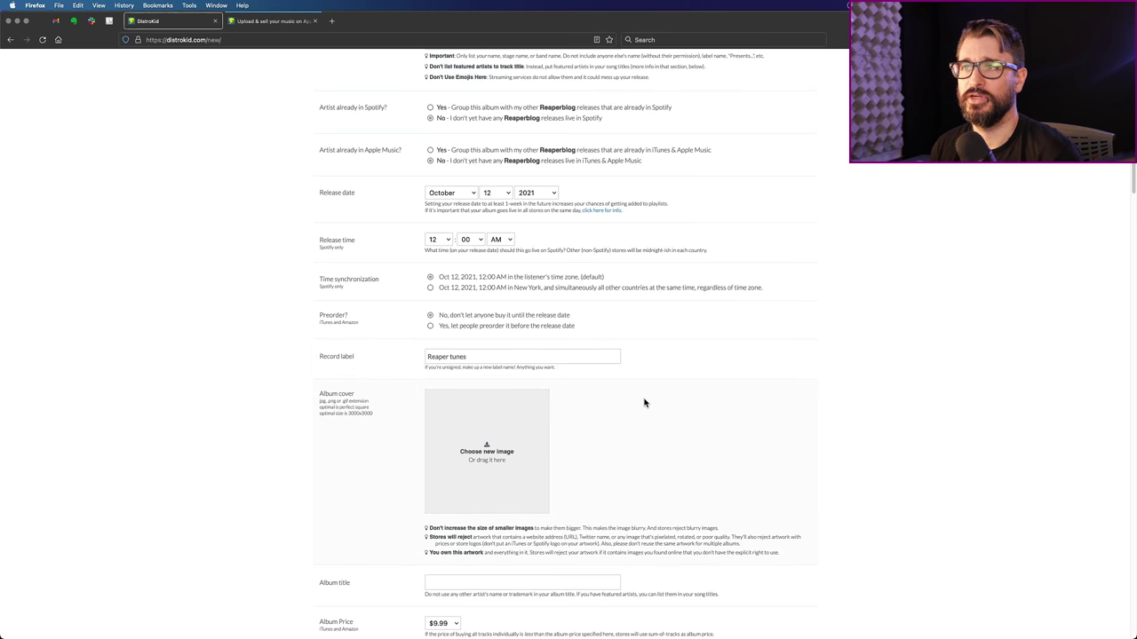
{"action": "scroll", "coordinate": [642, 417], "scroll_direction": "down", "scroll_amount": 9}
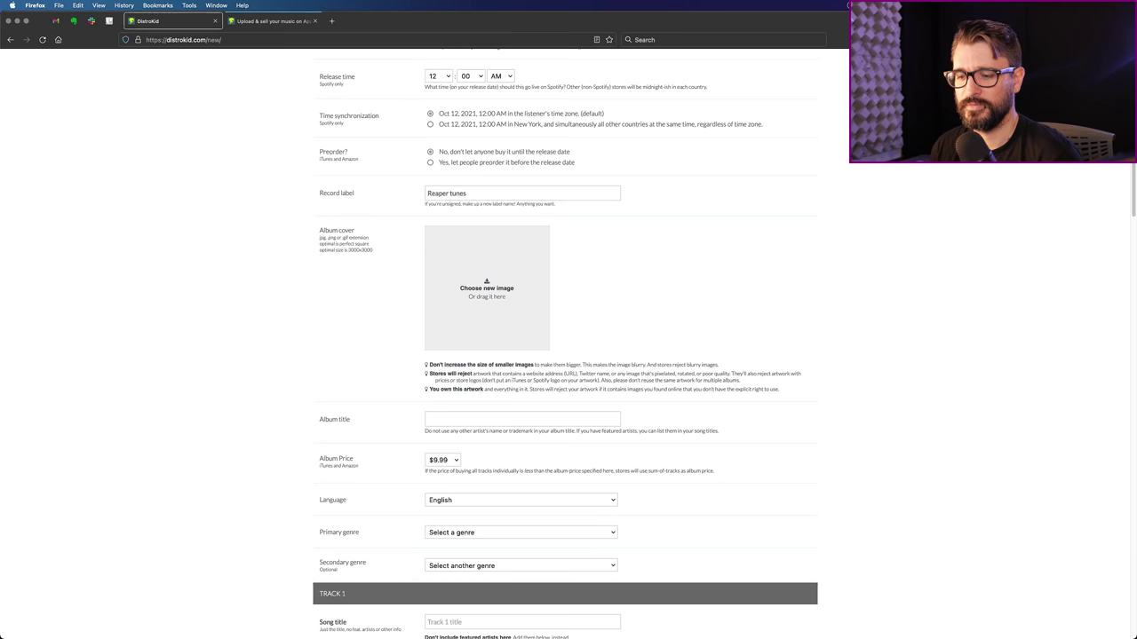
Drag 'reaperblog 2019 square.png' from Pictures_macbook onto DistroKid's album cover box.
{"action": "key", "text": "super+Tab"}
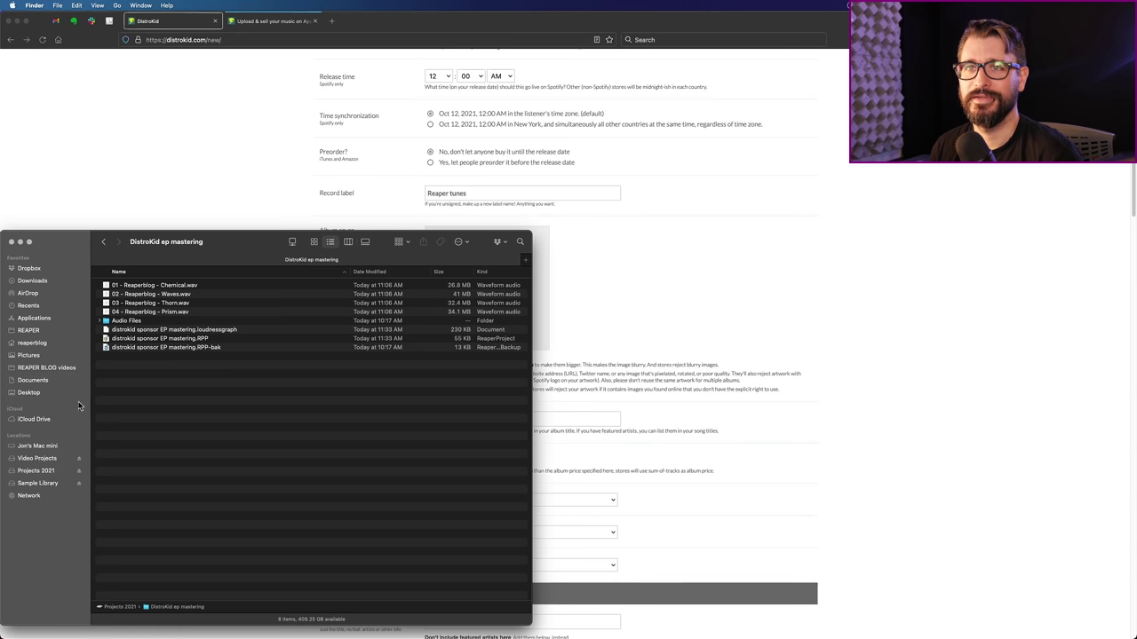
{"action": "left_click", "coordinate": [28, 355]}
{"action": "double_click", "coordinate": [155, 337]}
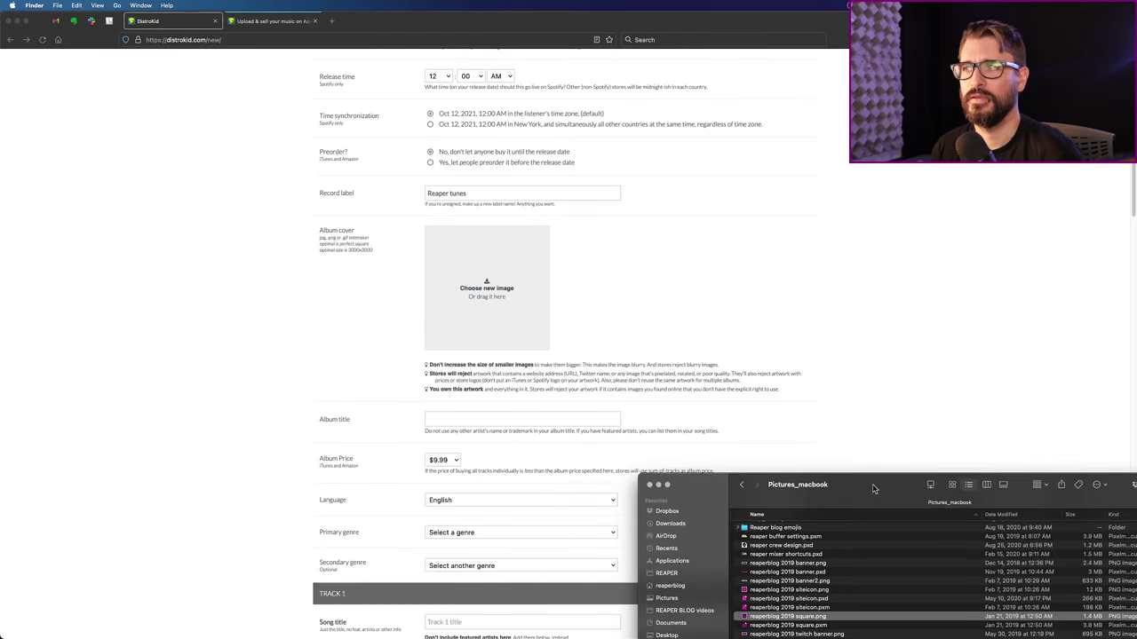
{"action": "left_click_drag", "start_coordinate": [825, 489], "coordinate": [485, 295]}
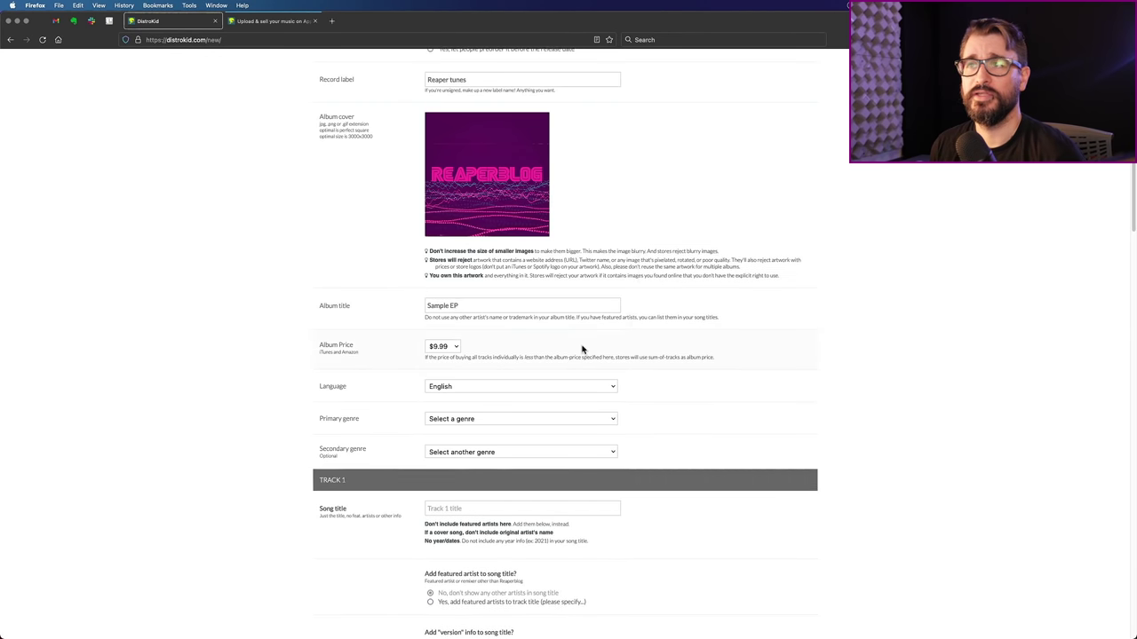
{"action": "scroll", "coordinate": [582, 349], "scroll_direction": "down", "scroll_amount": 1}
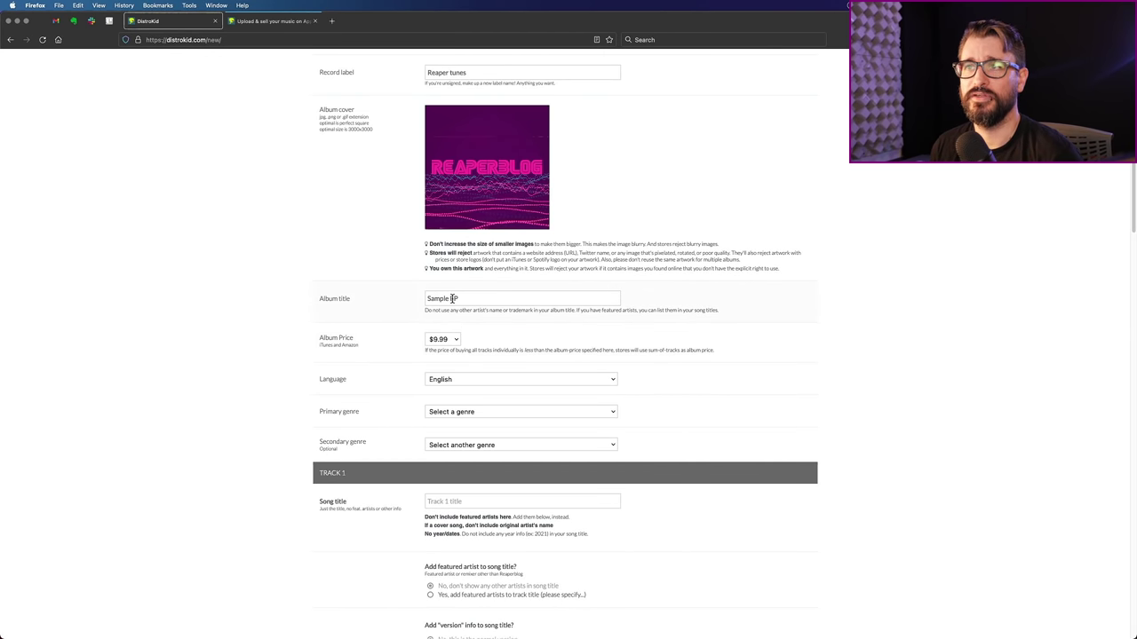
Keep the $9.99 album price, set genre Electronic with Electronica / Downtempo, and title track 1 'Chemical'.
{"action": "left_click", "coordinate": [448, 342]}
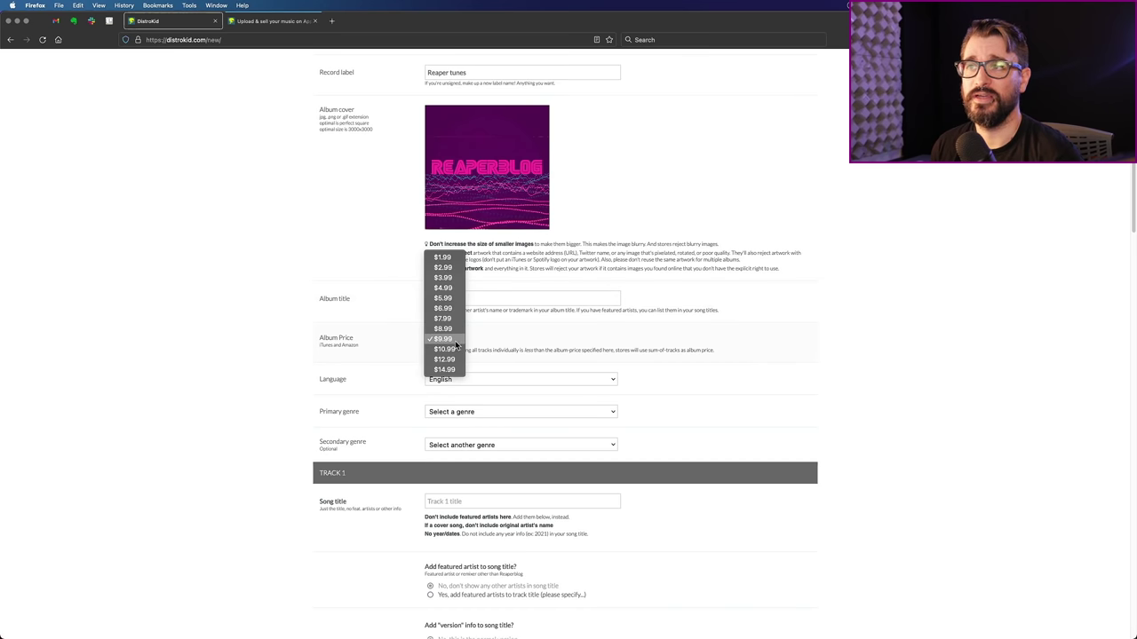
{"action": "left_click", "coordinate": [523, 383]}
{"action": "scroll", "coordinate": [523, 383], "scroll_direction": "down", "scroll_amount": 2}
{"action": "left_click", "coordinate": [520, 384]}
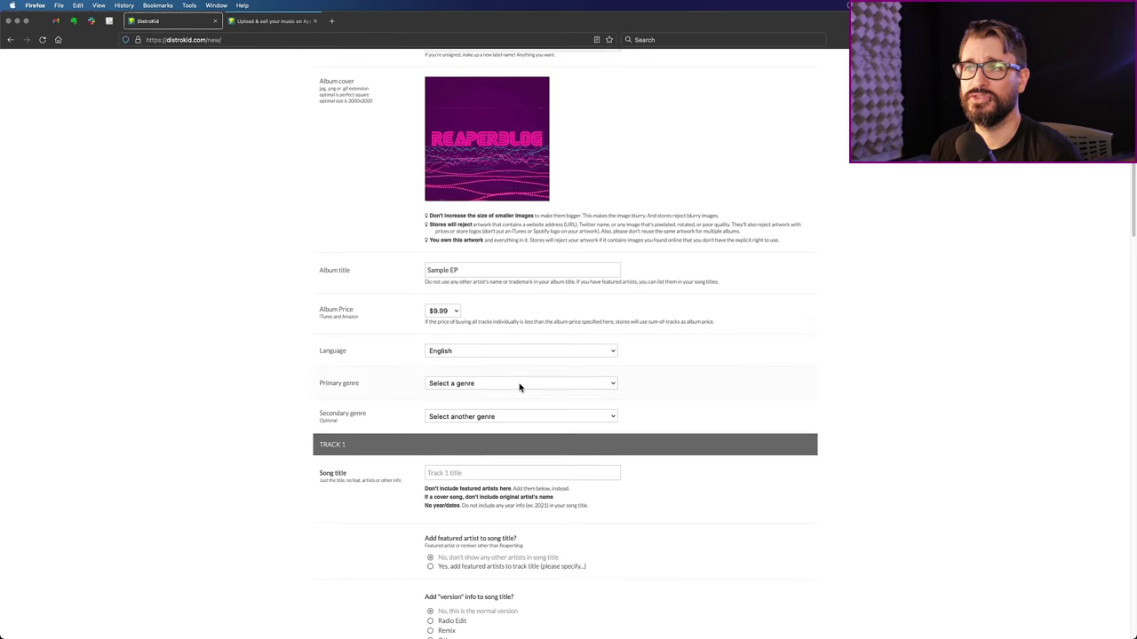
{"action": "left_click", "coordinate": [520, 384]}
{"action": "left_click", "coordinate": [519, 388]}
{"action": "scroll", "coordinate": [514, 497], "scroll_direction": "down", "scroll_amount": 3}
{"action": "scroll", "coordinate": [510, 531], "scroll_direction": "down", "scroll_amount": 3}
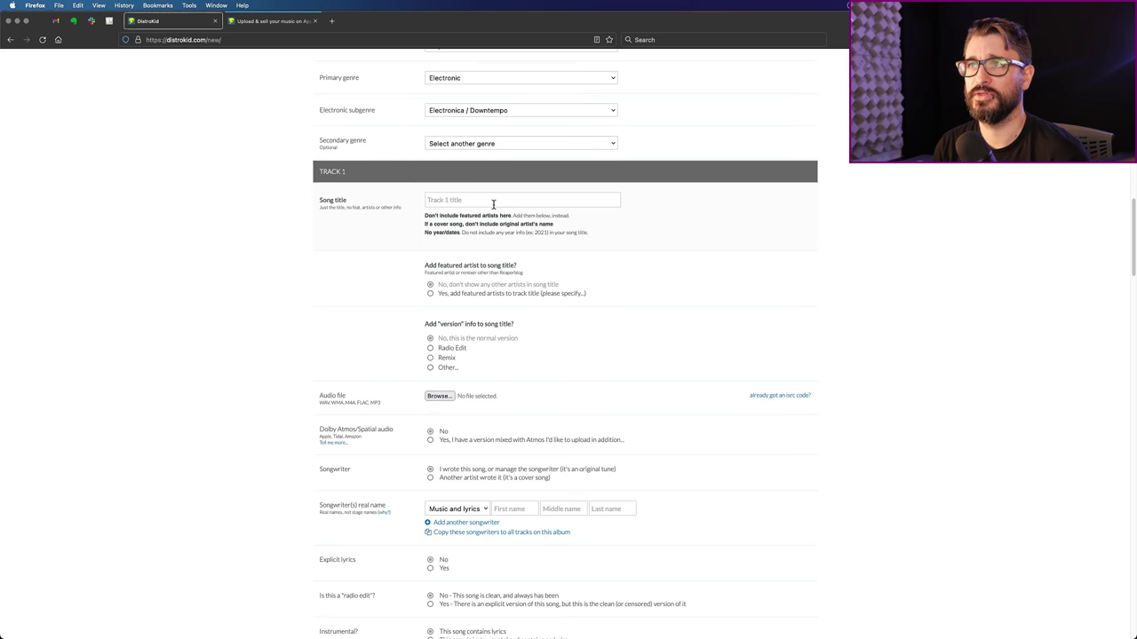
{"action": "left_click", "coordinate": [494, 204]}
{"action": "type", "text": "Chemical"}
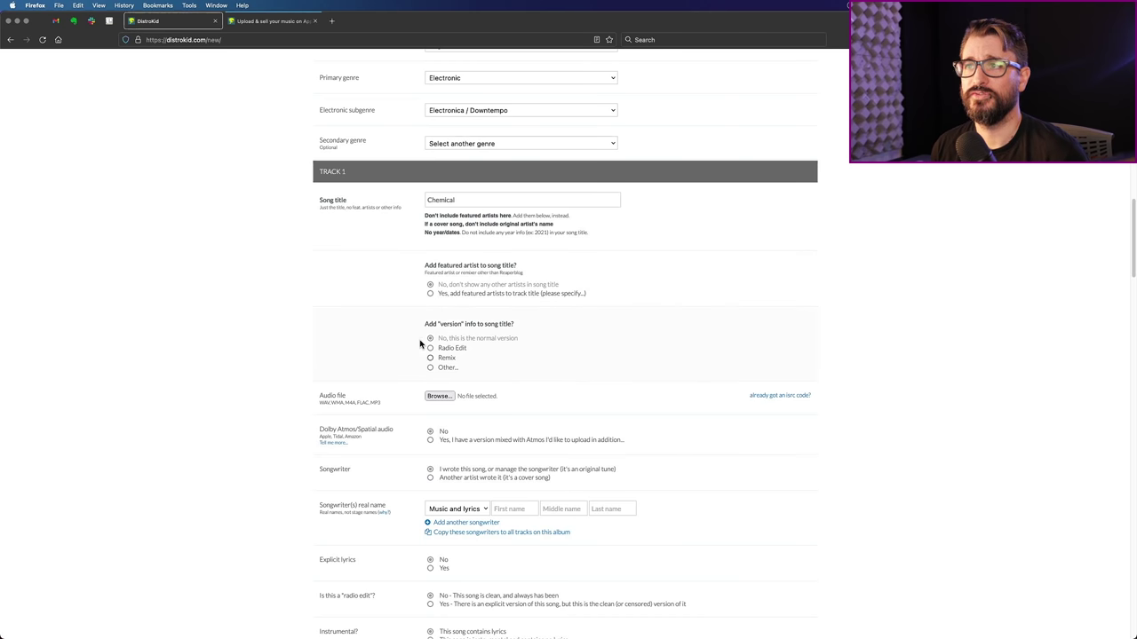
Attach 01 - Reaperblog - Chemical.wav as track 1's audio file.
{"action": "scroll", "coordinate": [435, 390], "scroll_direction": "down", "scroll_amount": 1}
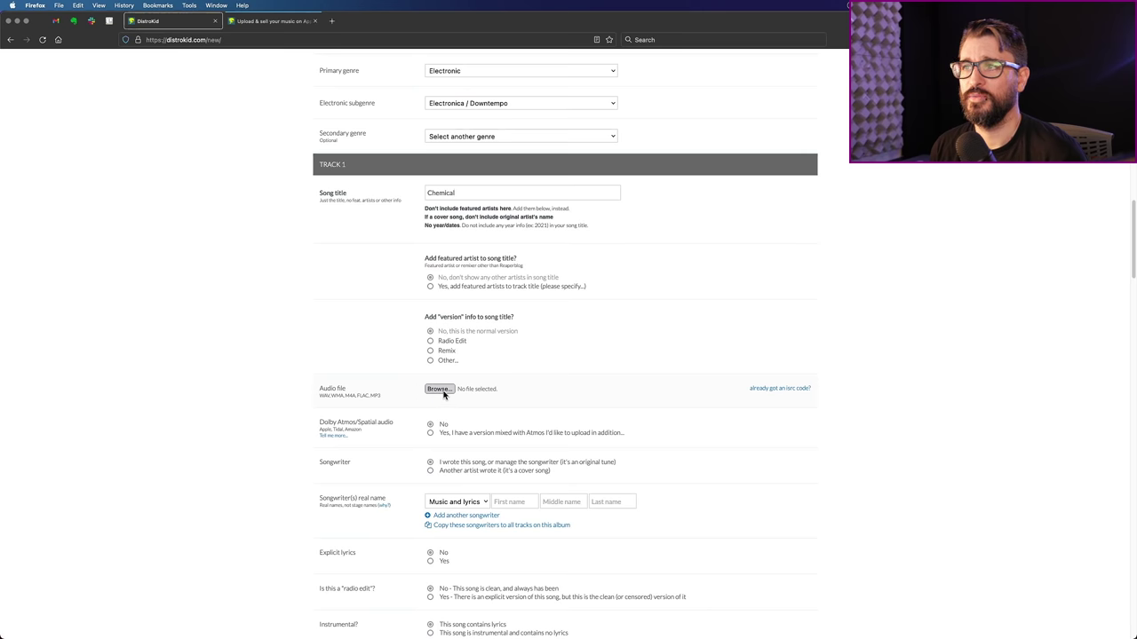
{"action": "left_click", "coordinate": [439, 391]}
{"action": "double_click", "coordinate": [471, 170]}
{"action": "left_click", "coordinate": [721, 430]}
Mark track 1 as an instrumental song with no lyrics.
{"action": "scroll", "coordinate": [364, 452], "scroll_direction": "down", "scroll_amount": 3}
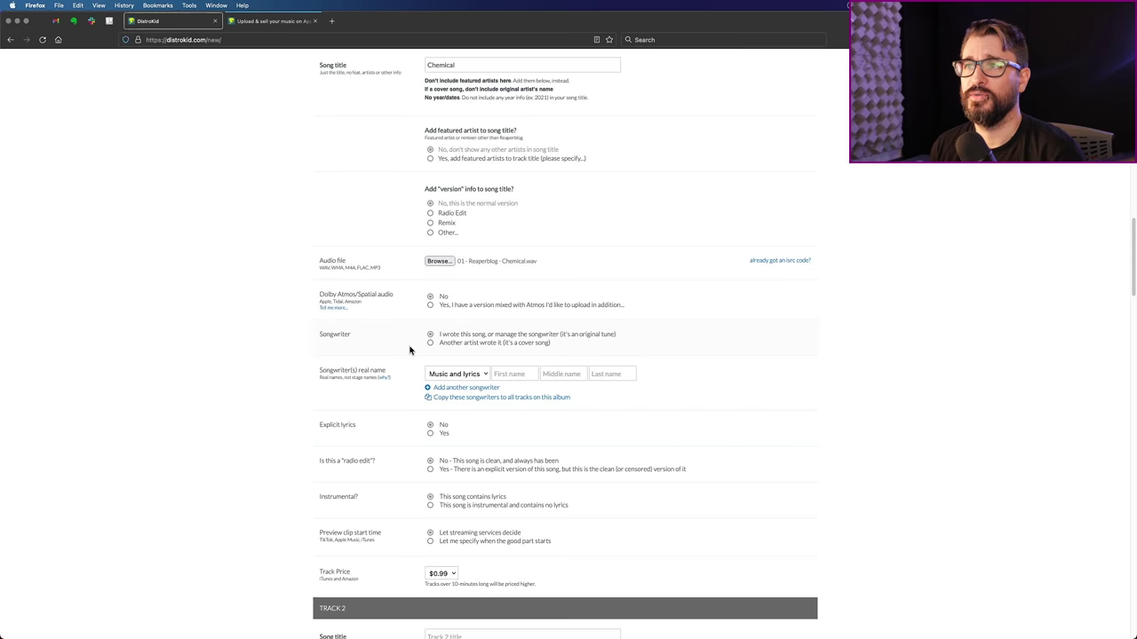
{"action": "scroll", "coordinate": [422, 362], "scroll_direction": "down", "scroll_amount": 1}
{"action": "scroll", "coordinate": [422, 362], "scroll_direction": "down", "scroll_amount": 2}
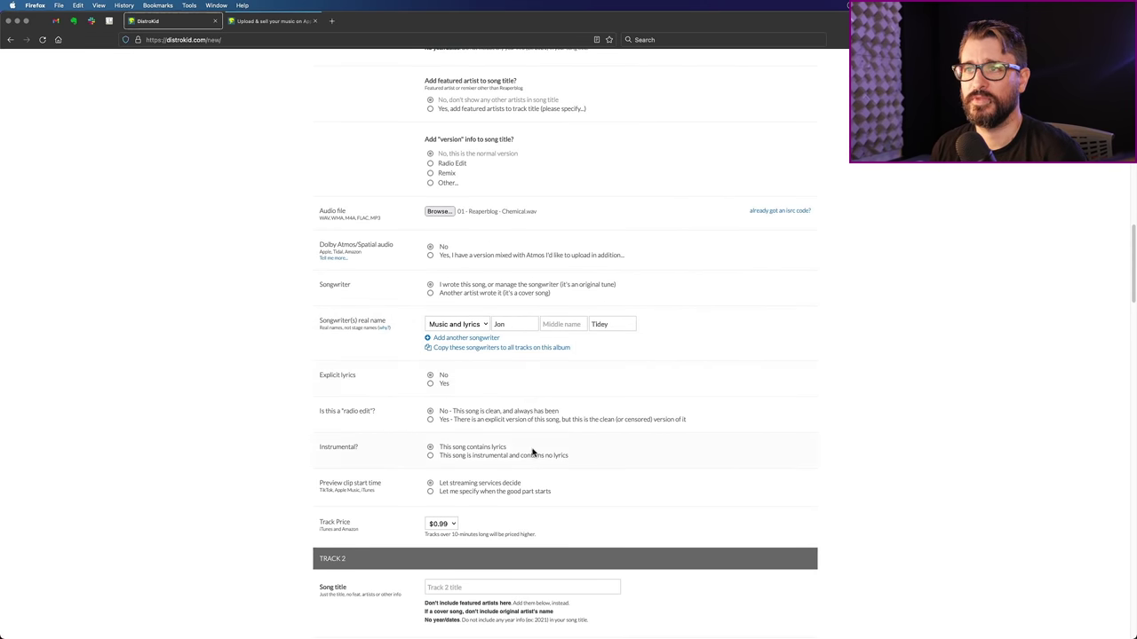
{"action": "scroll", "coordinate": [533, 376], "scroll_direction": "down", "scroll_amount": 1}
{"action": "scroll", "coordinate": [423, 368], "scroll_direction": "down", "scroll_amount": 1}
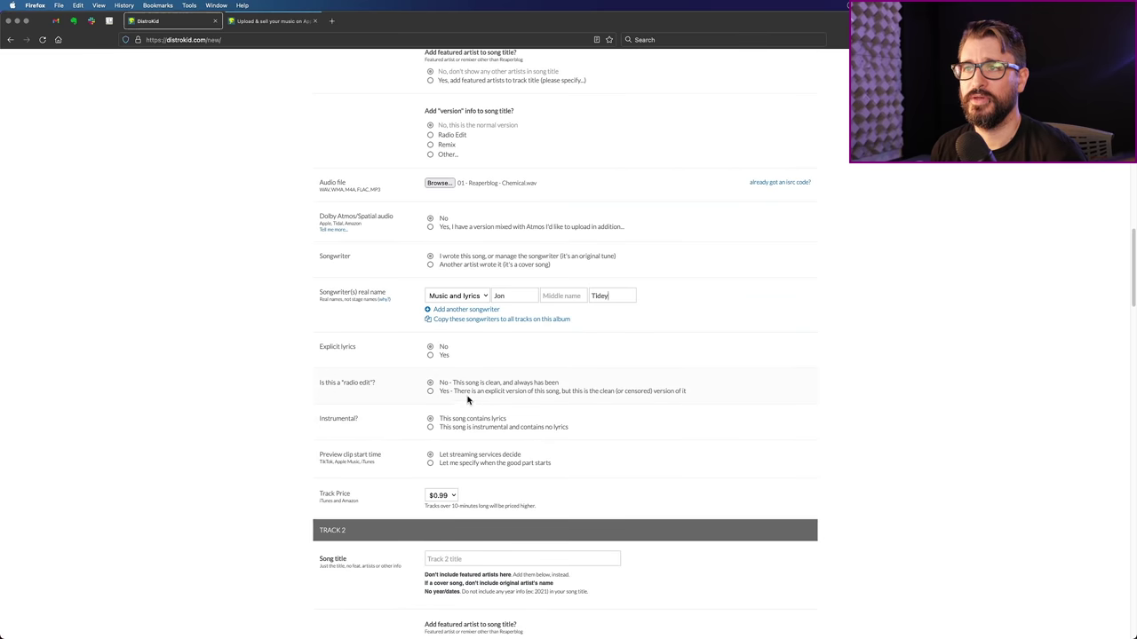
{"action": "left_click", "coordinate": [431, 427]}
{"action": "scroll", "coordinate": [498, 435], "scroll_direction": "down", "scroll_amount": 4}
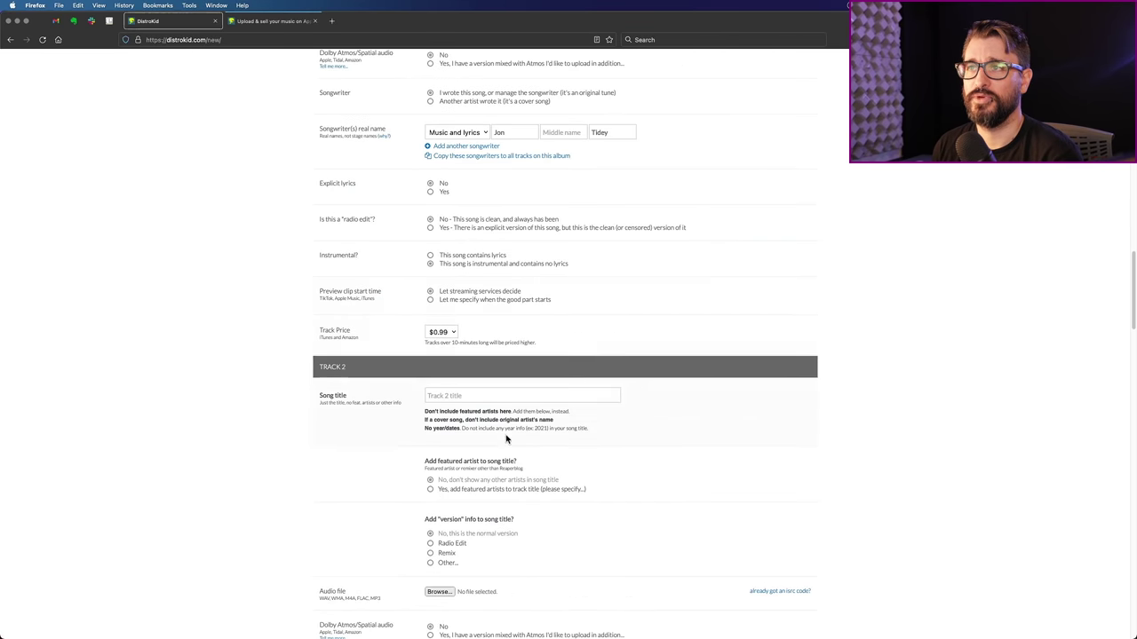
{"action": "scroll", "coordinate": [480, 434], "scroll_direction": "down", "scroll_amount": 1}
{"action": "scroll", "coordinate": [482, 435], "scroll_direction": "down", "scroll_amount": 20}
{"action": "scroll", "coordinate": [484, 439], "scroll_direction": "down", "scroll_amount": 16}
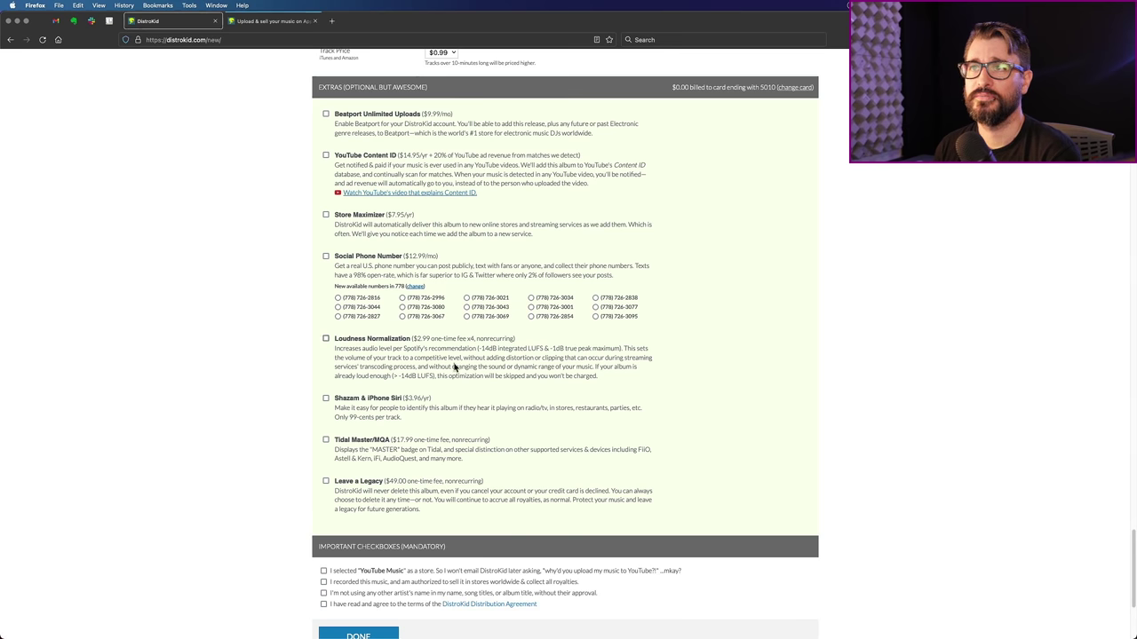
{"action": "scroll", "coordinate": [422, 353], "scroll_direction": "down", "scroll_amount": 3}
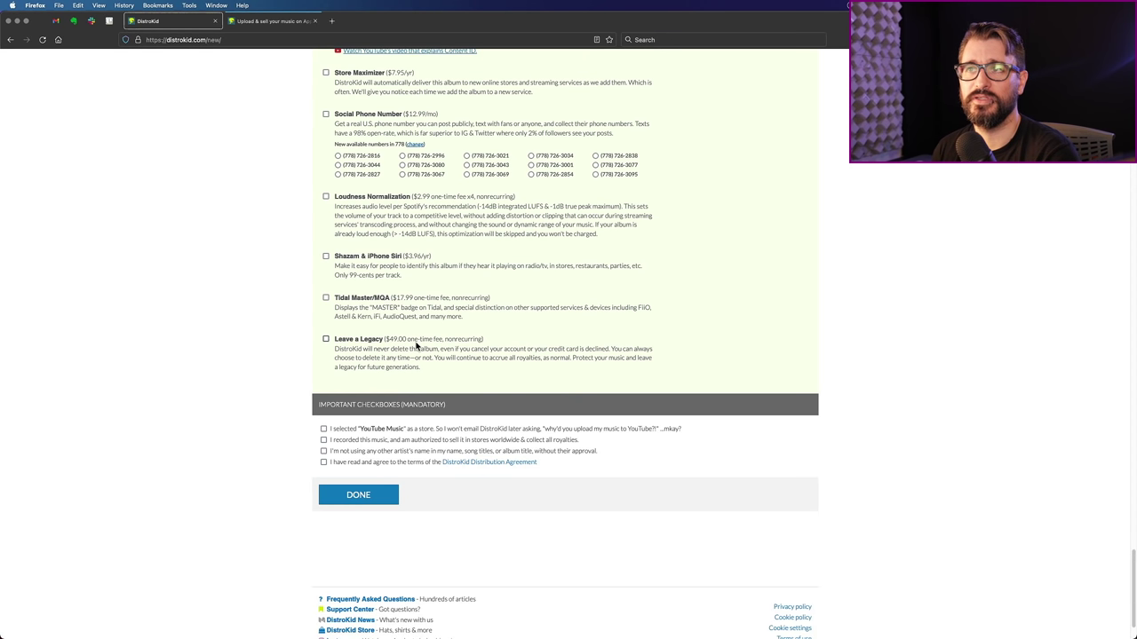